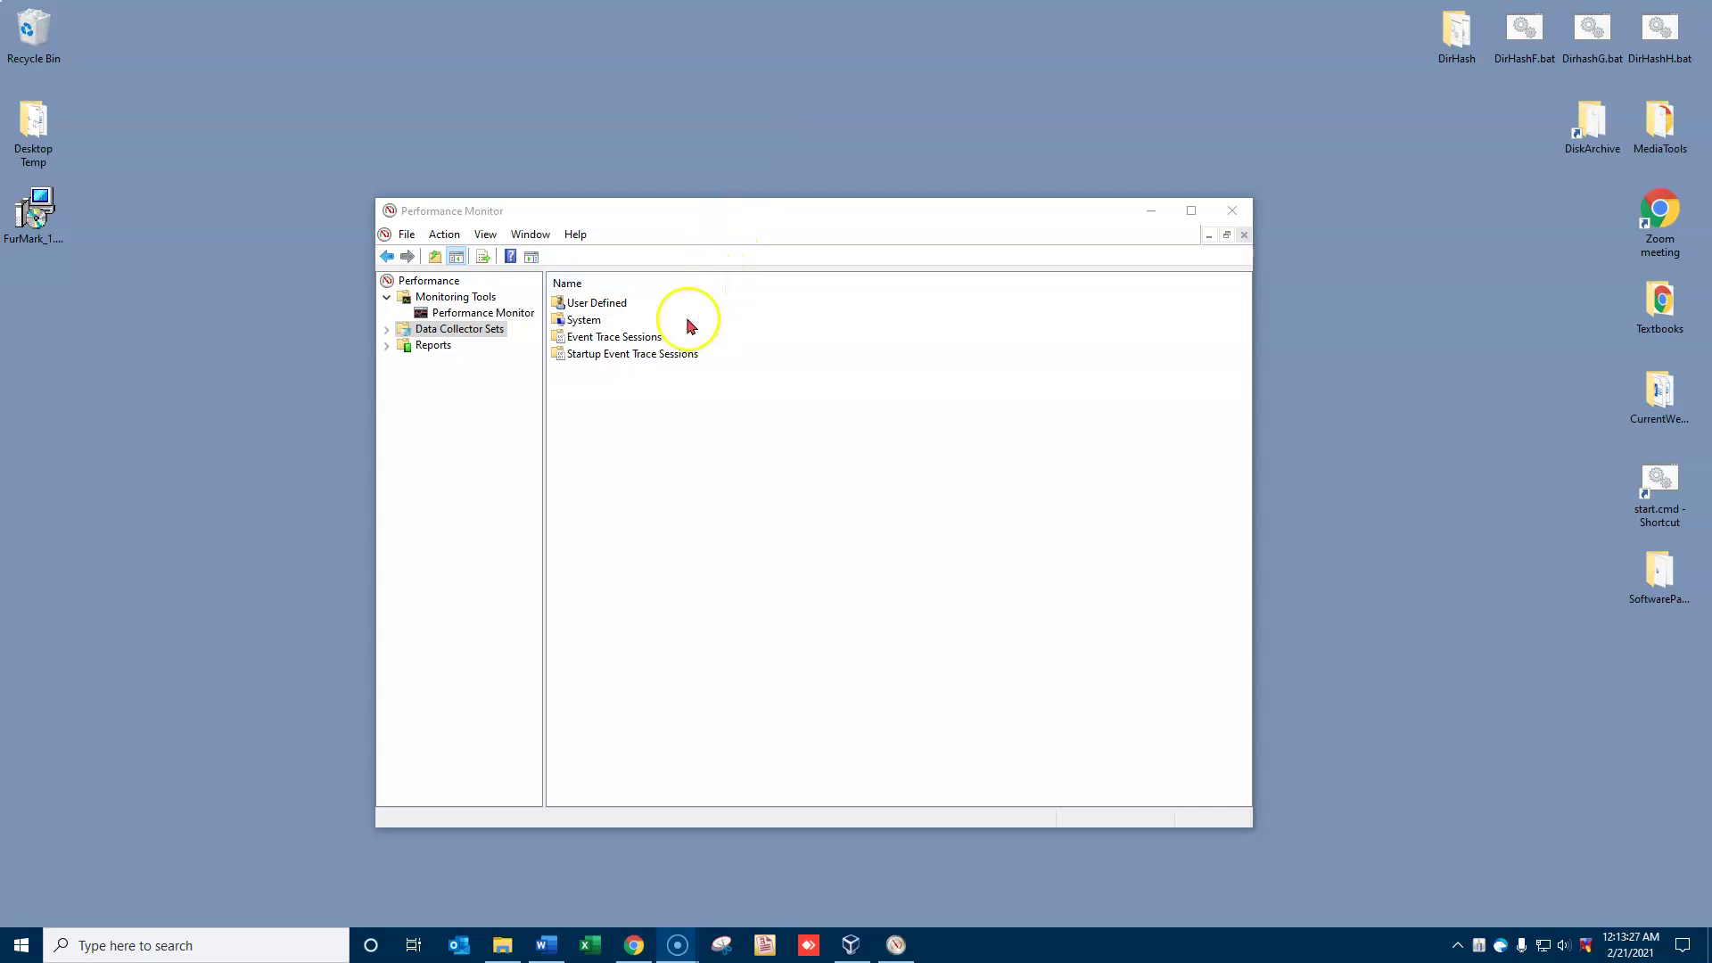
# Expand Data Collector Sets in the left tree to reveal its four groups.
pyautogui.click(388, 332)
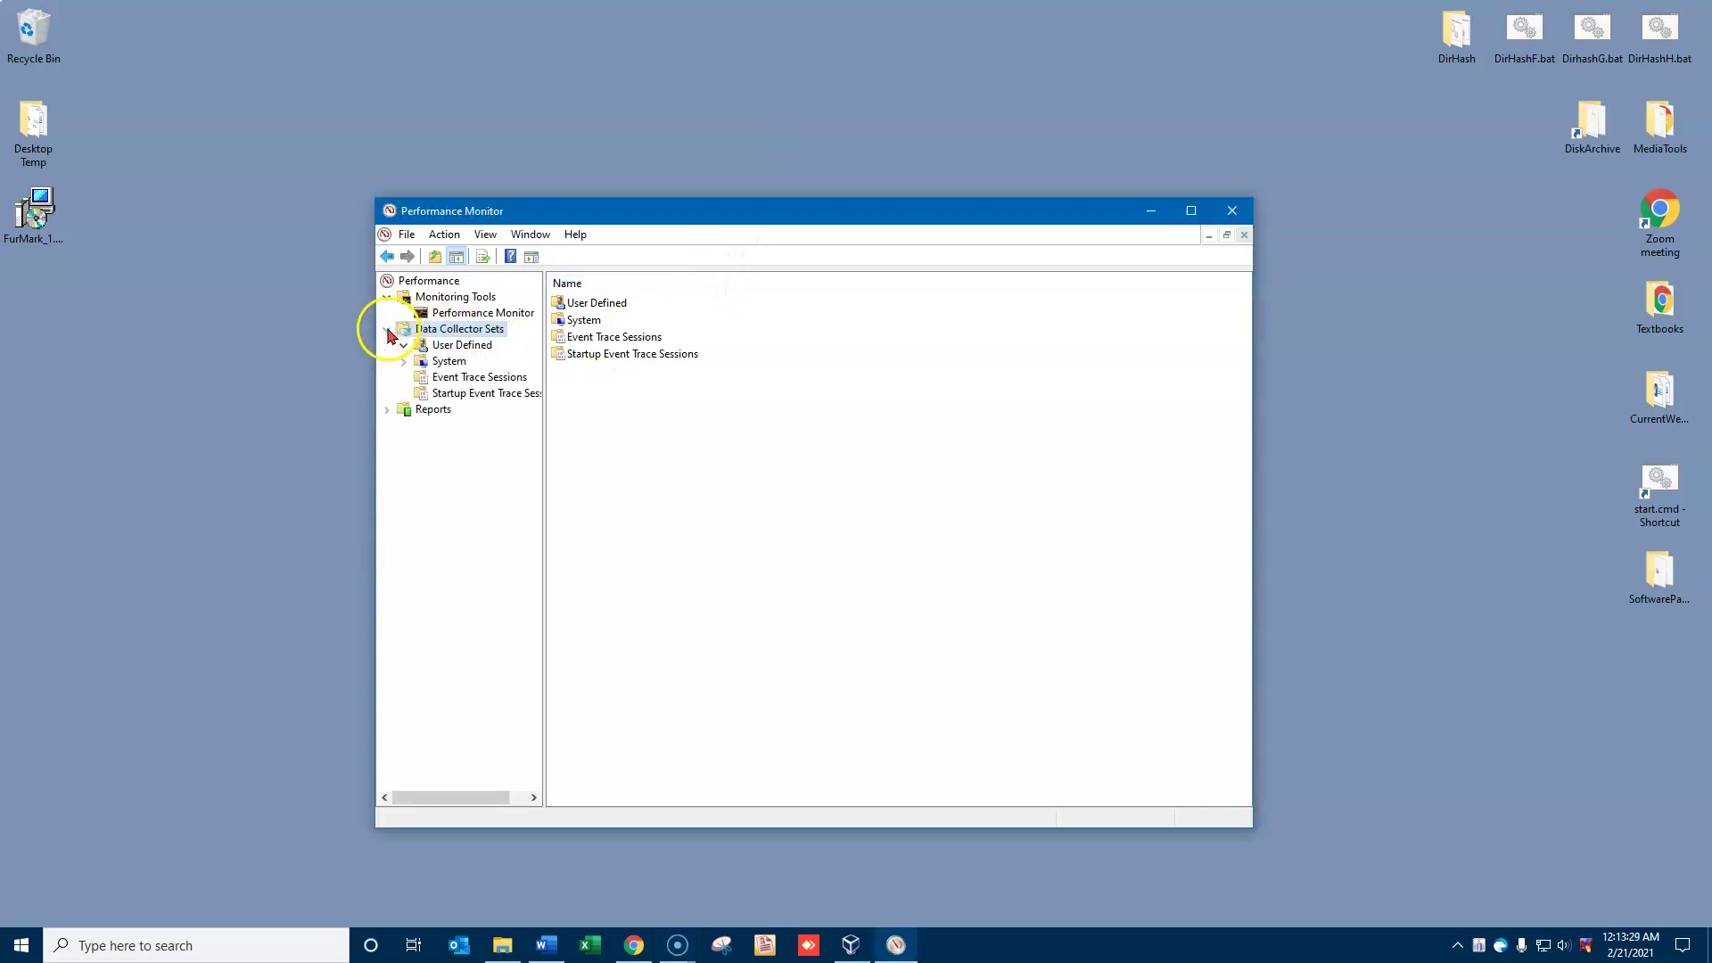
# Start a new User Defined data collector set named 'Lab 8'.
pyautogui.rightClick(457, 348)
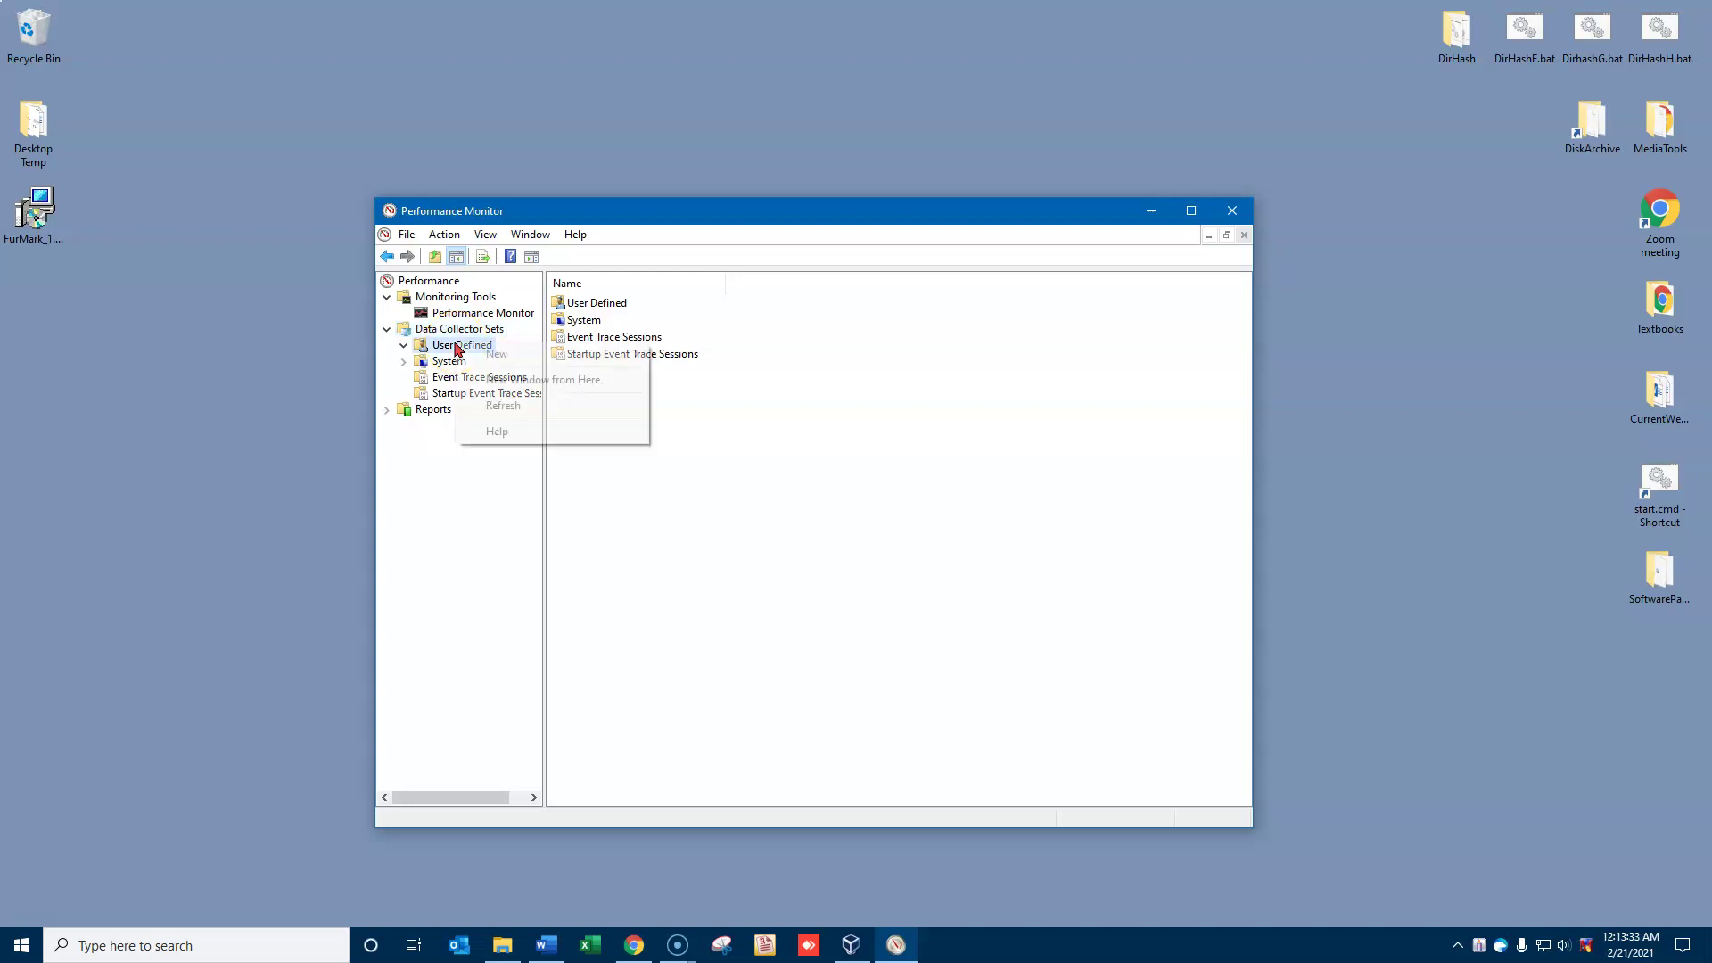
pyautogui.moveTo(497, 361)
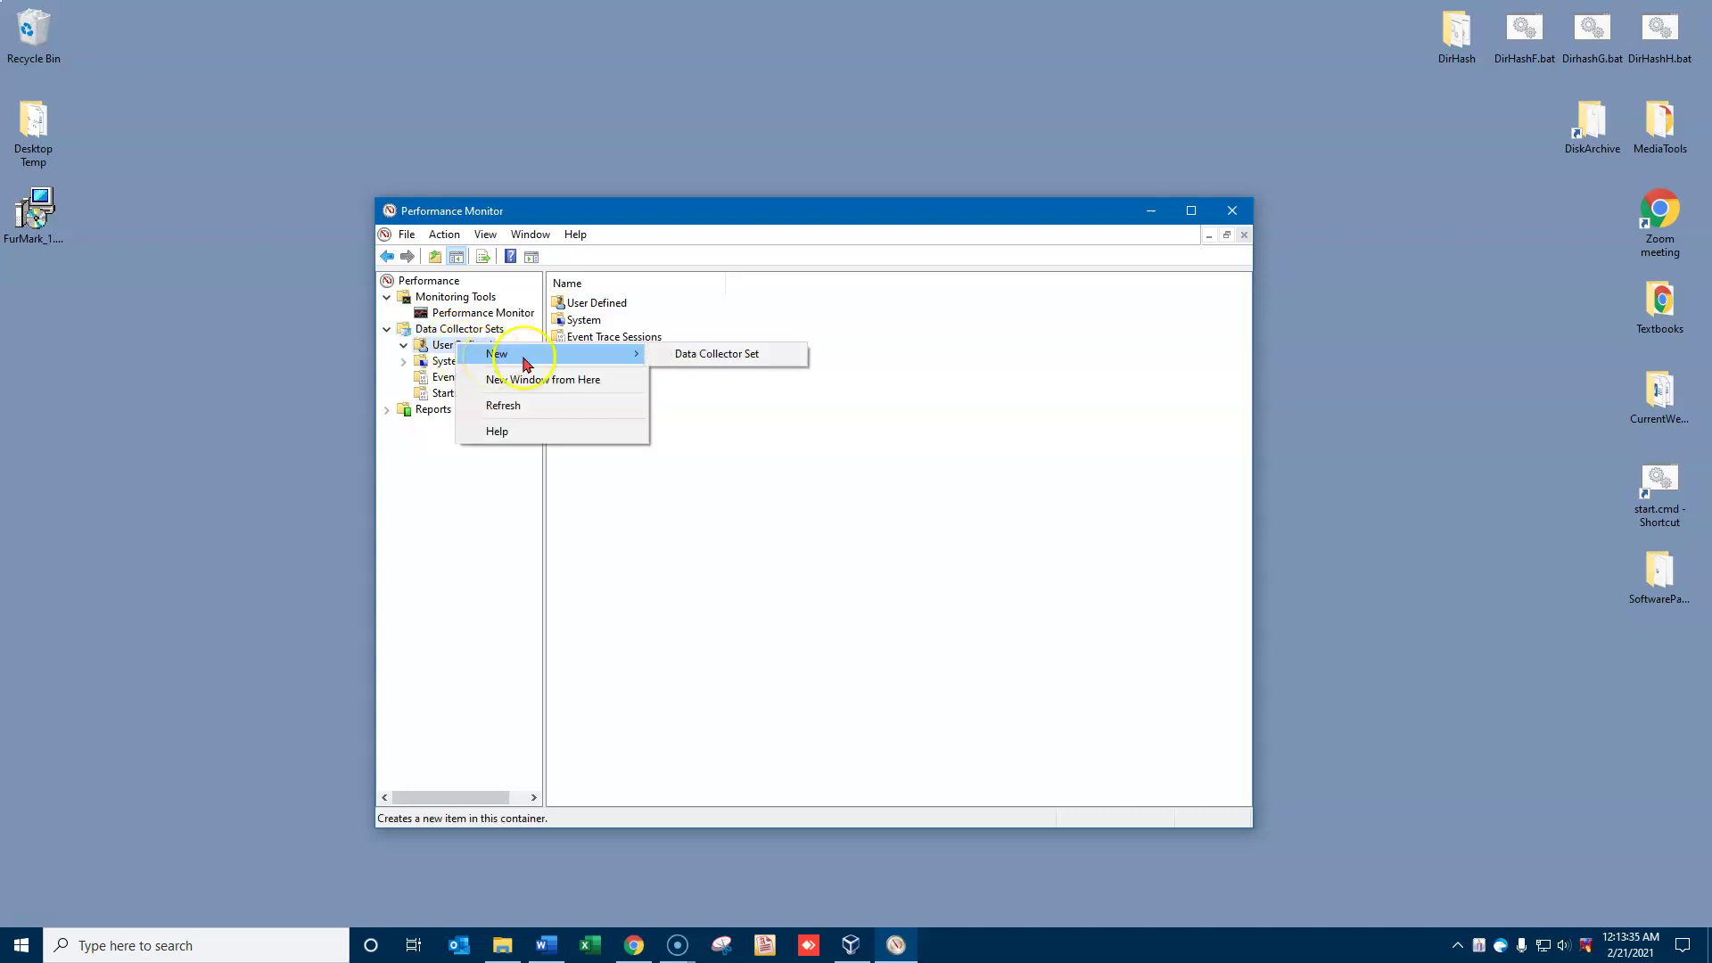
pyautogui.click(696, 357)
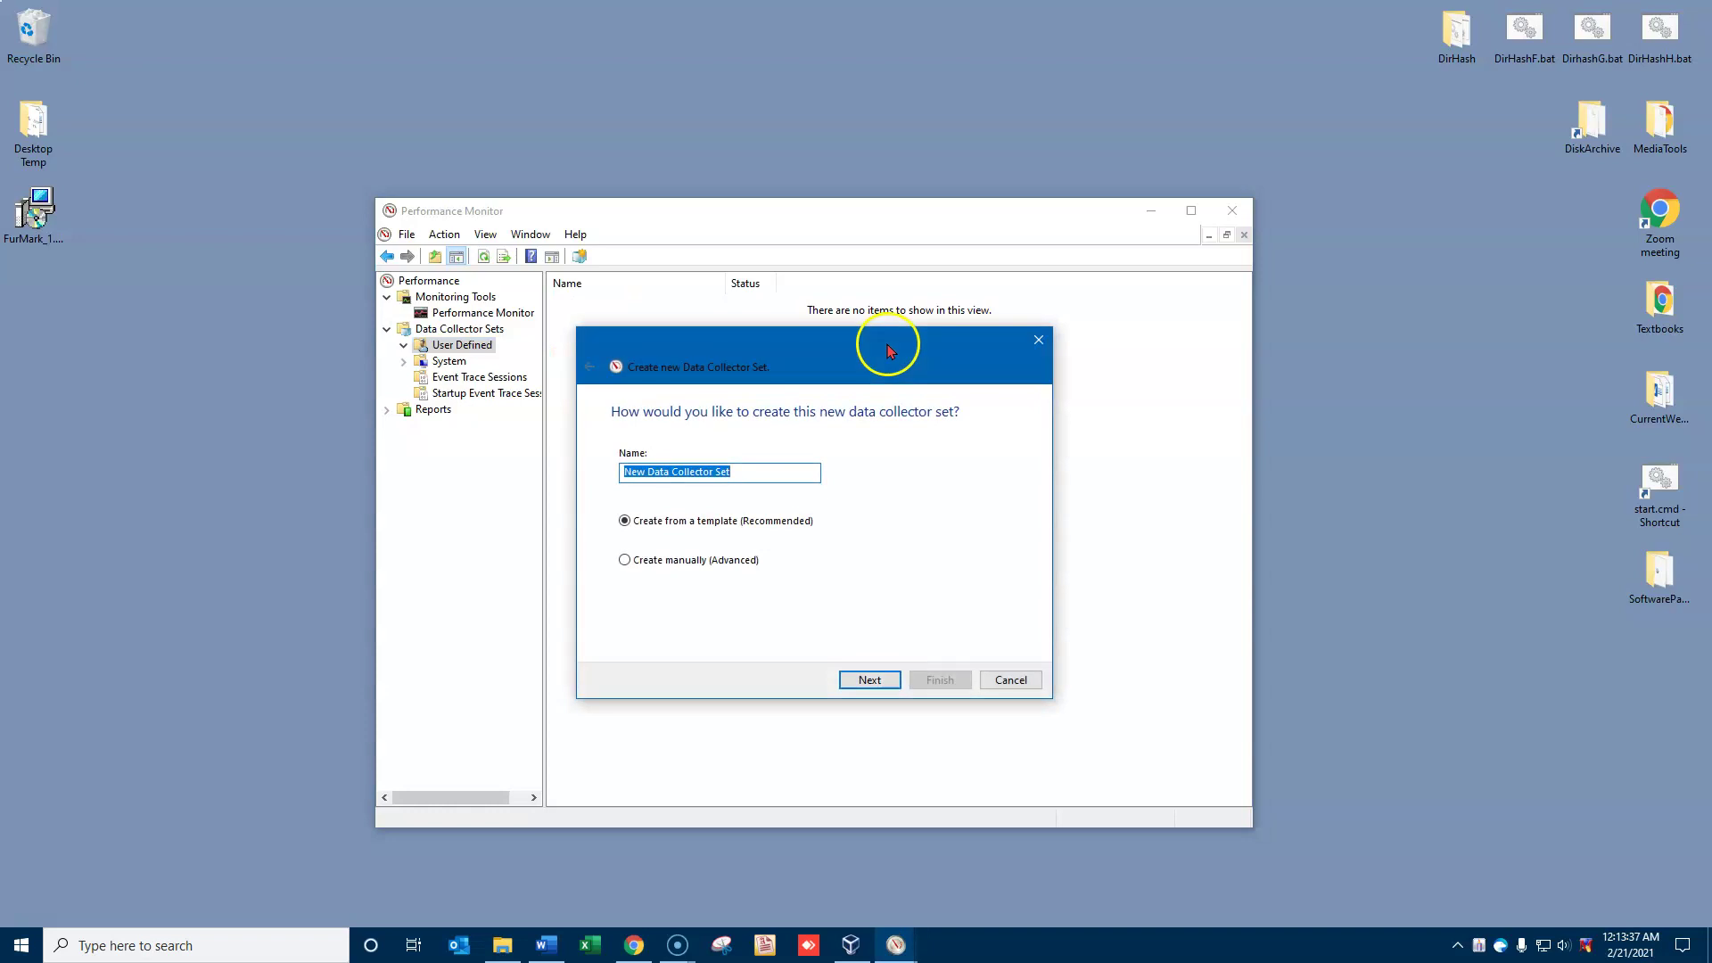
pyautogui.click(759, 474)
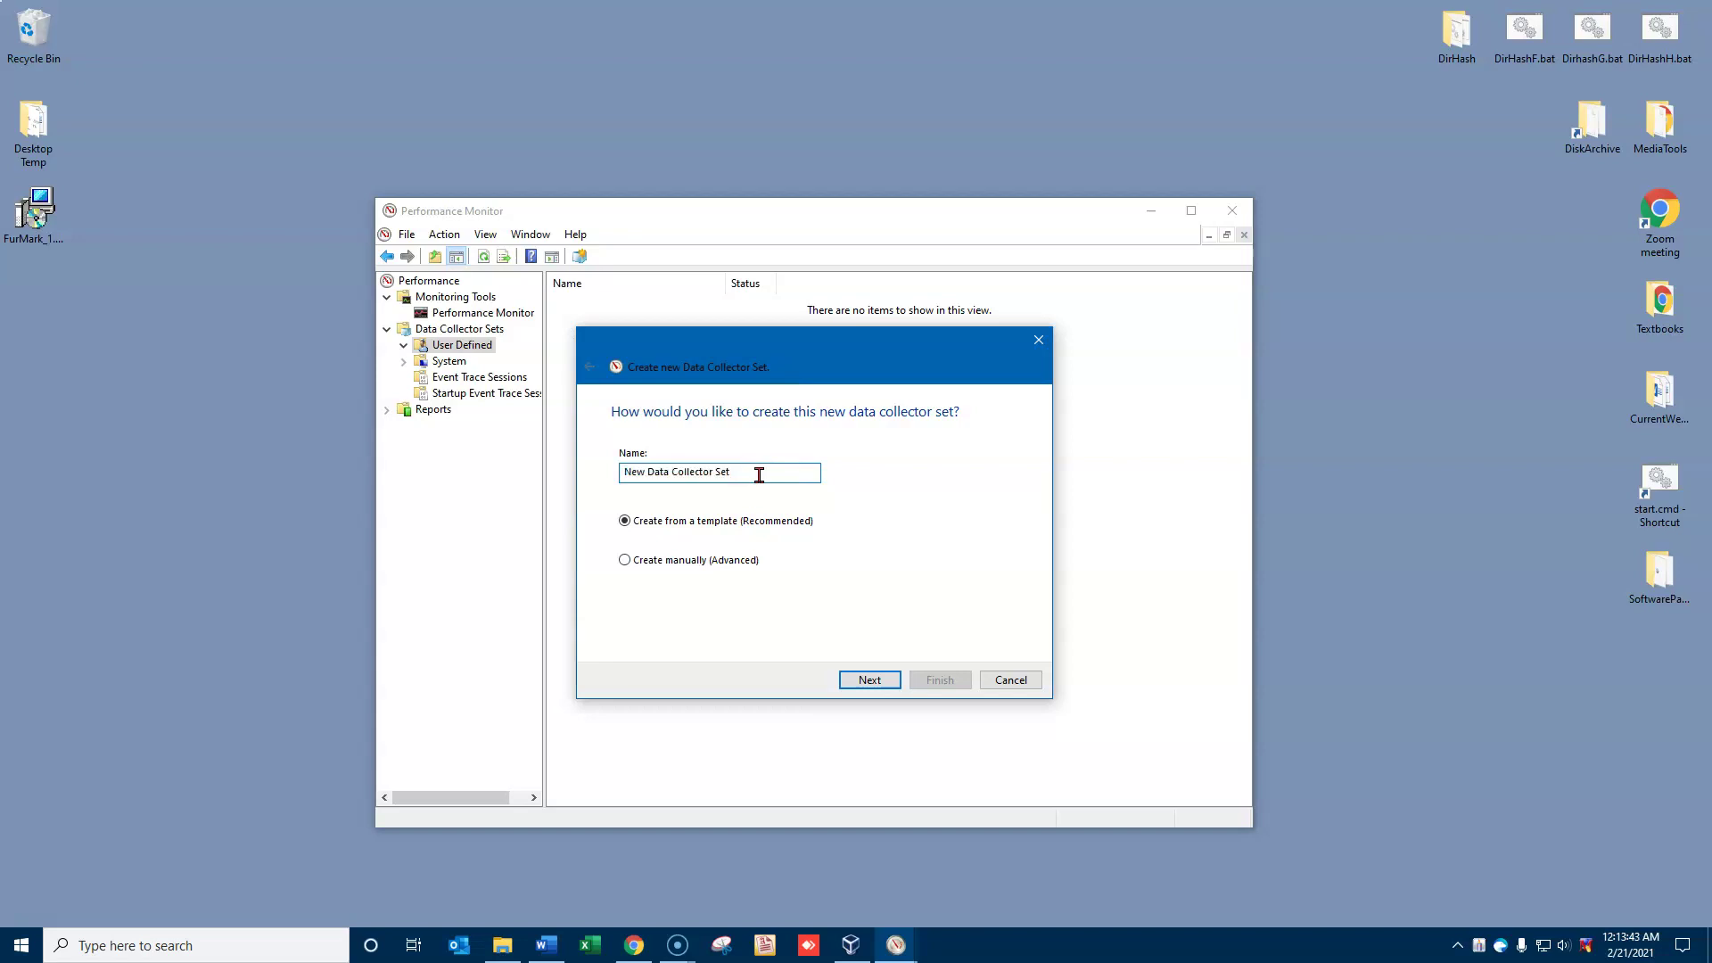
pyautogui.click(526, 459)
pyautogui.write('Lab 8')
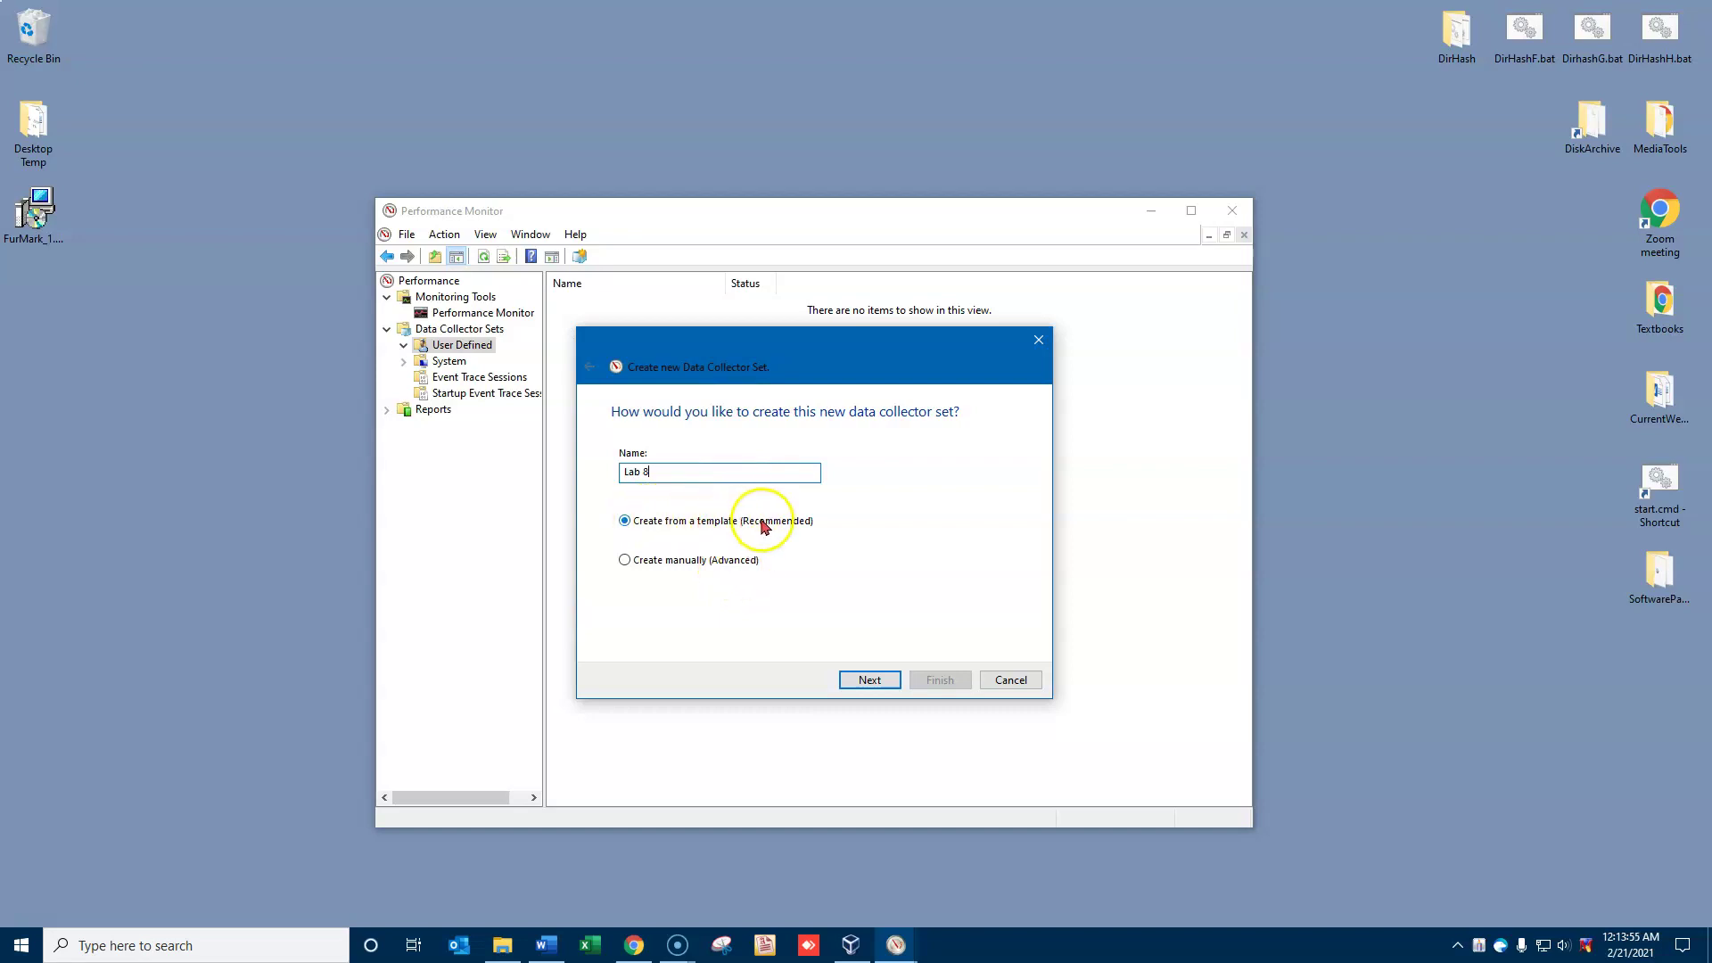
# Build Lab 8 from the Basic template in the default root directory, saving without starting.
pyautogui.click(888, 680)
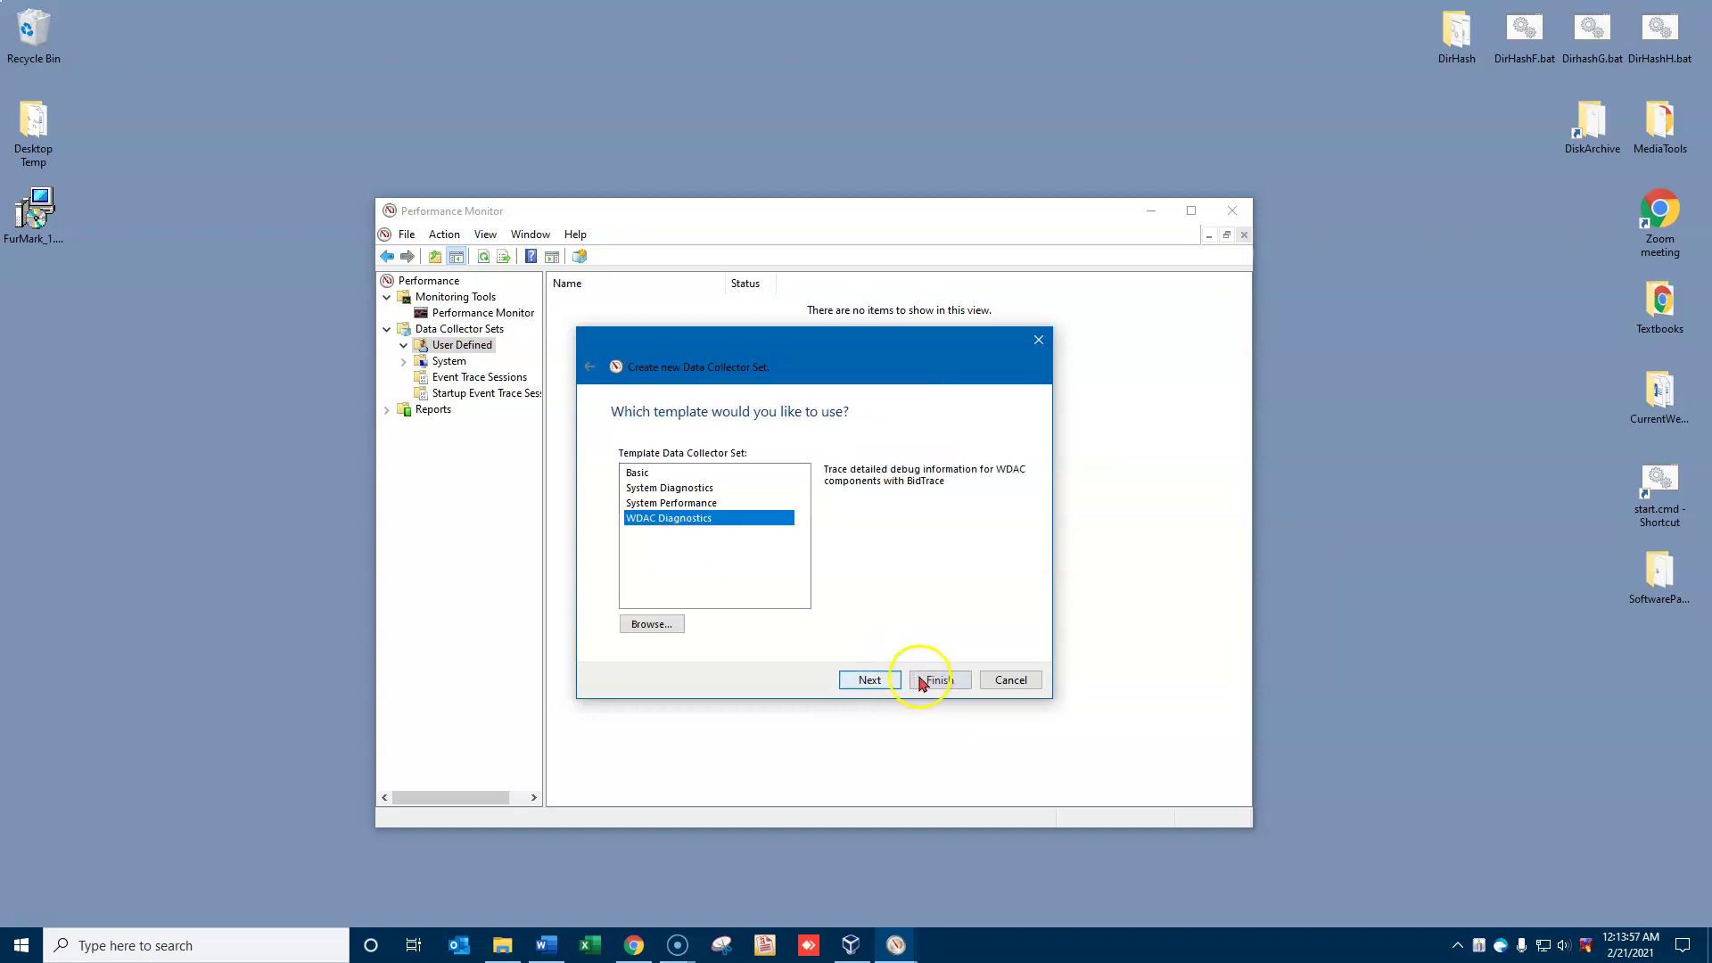
pyautogui.click(636, 473)
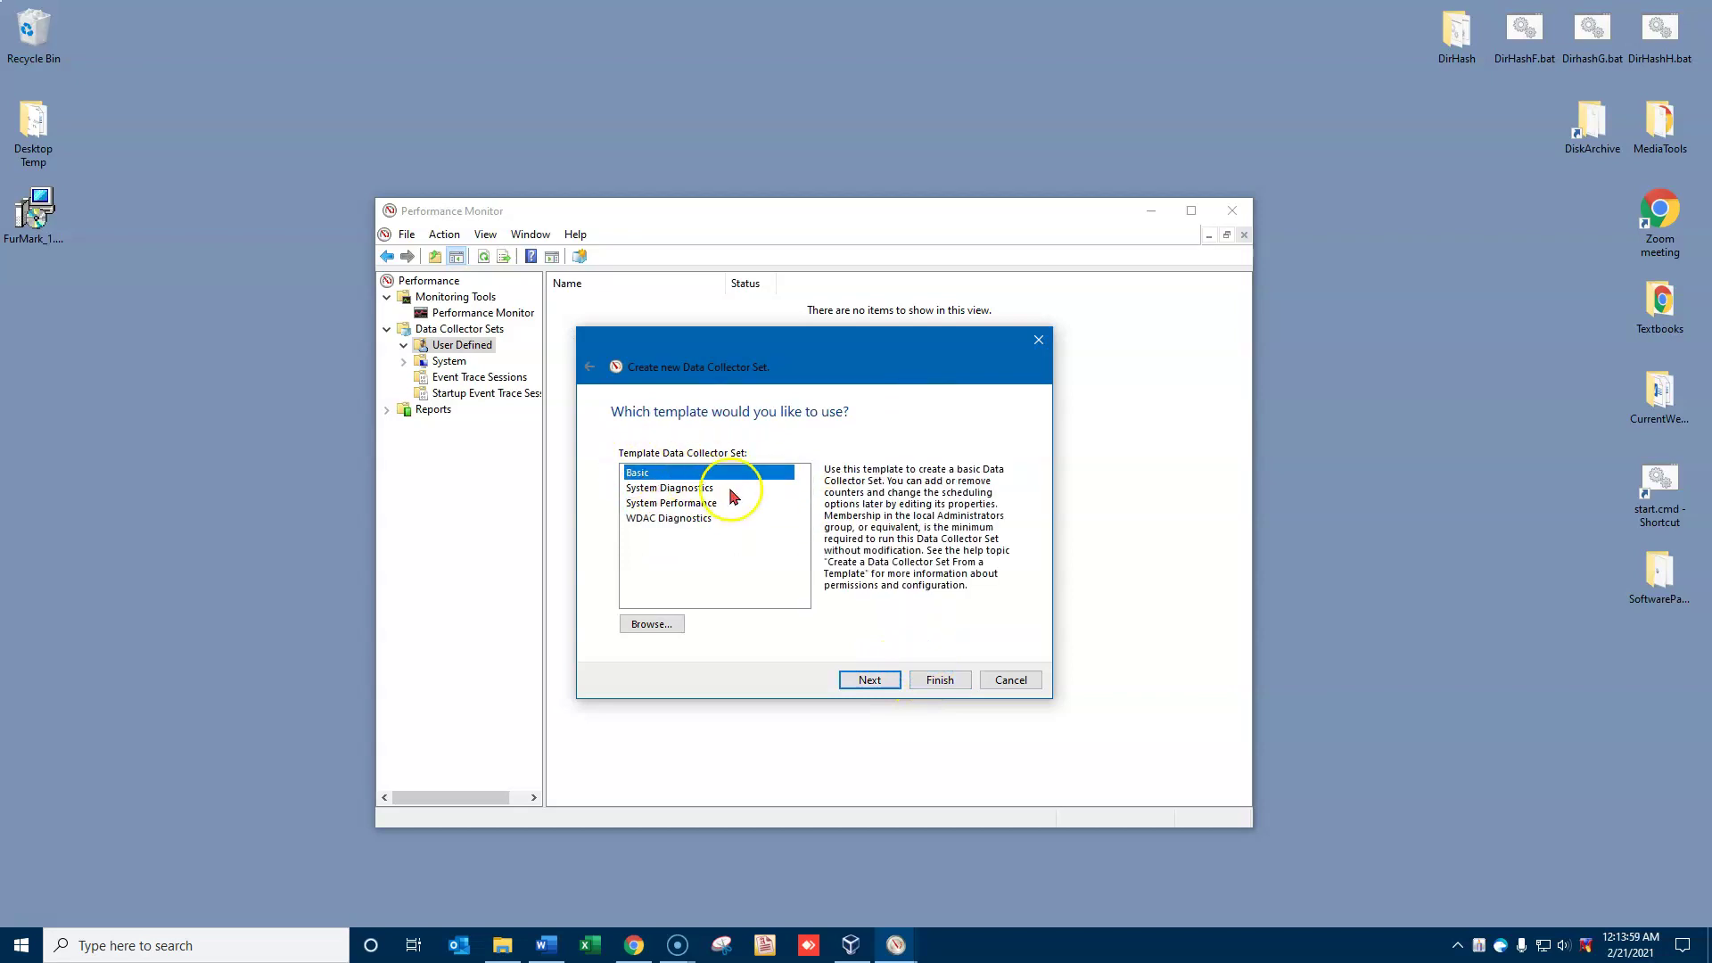
pyautogui.click(685, 503)
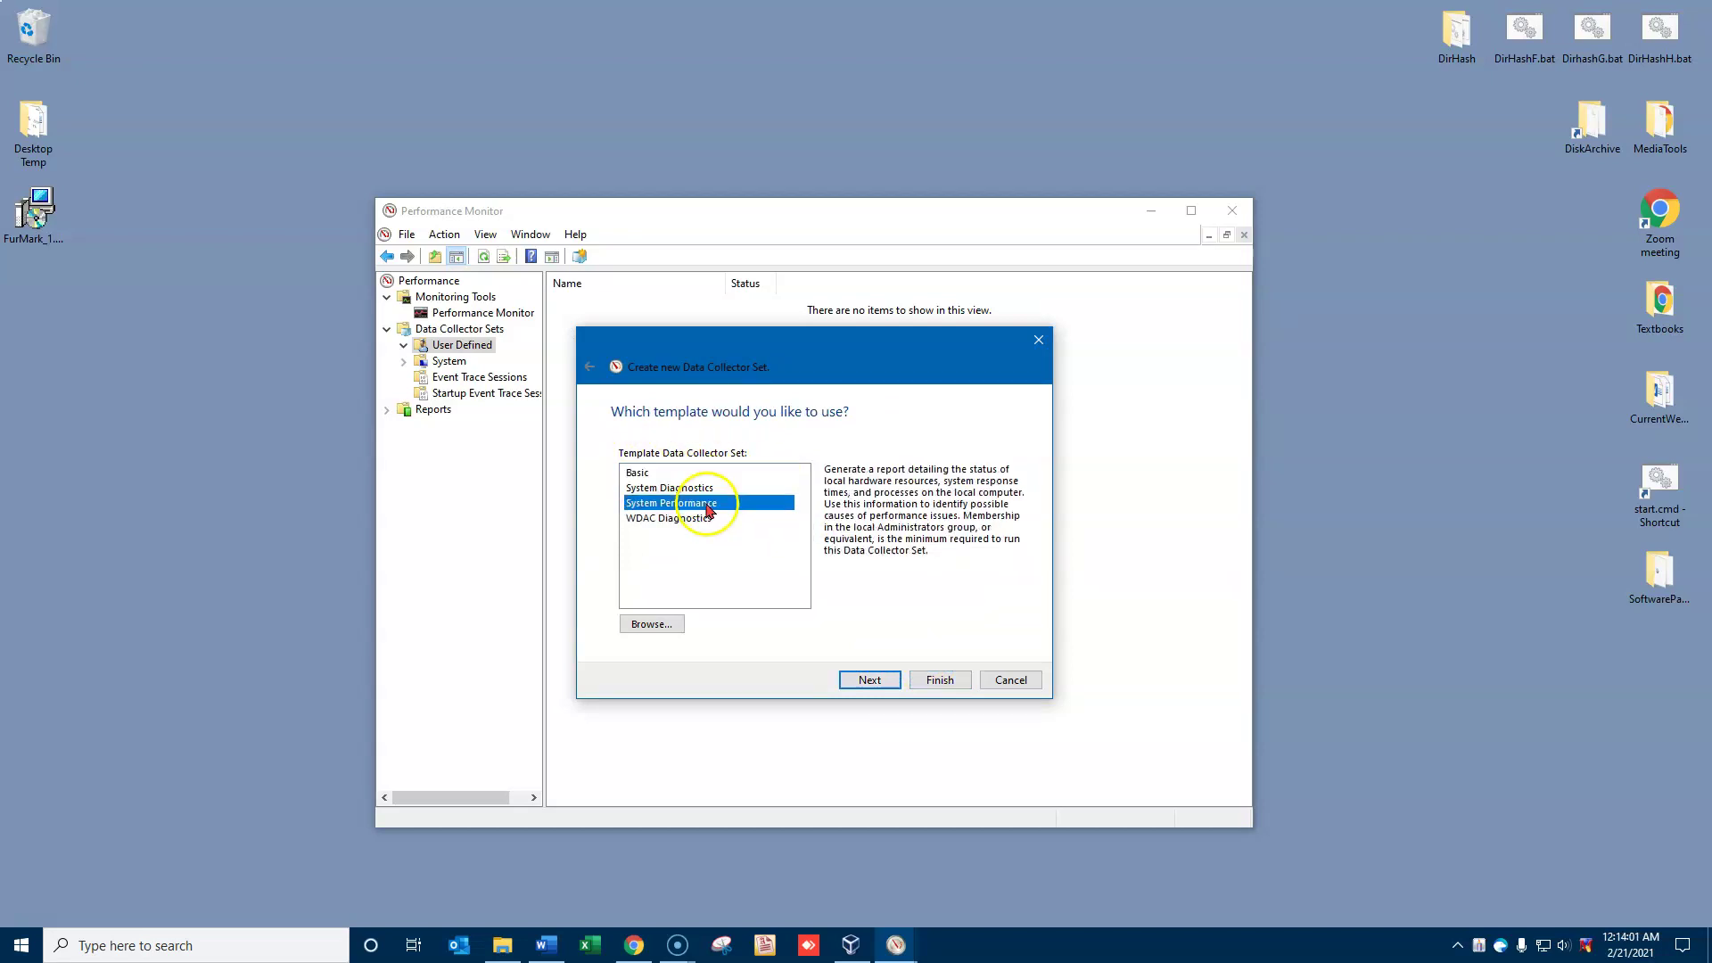
pyautogui.click(645, 476)
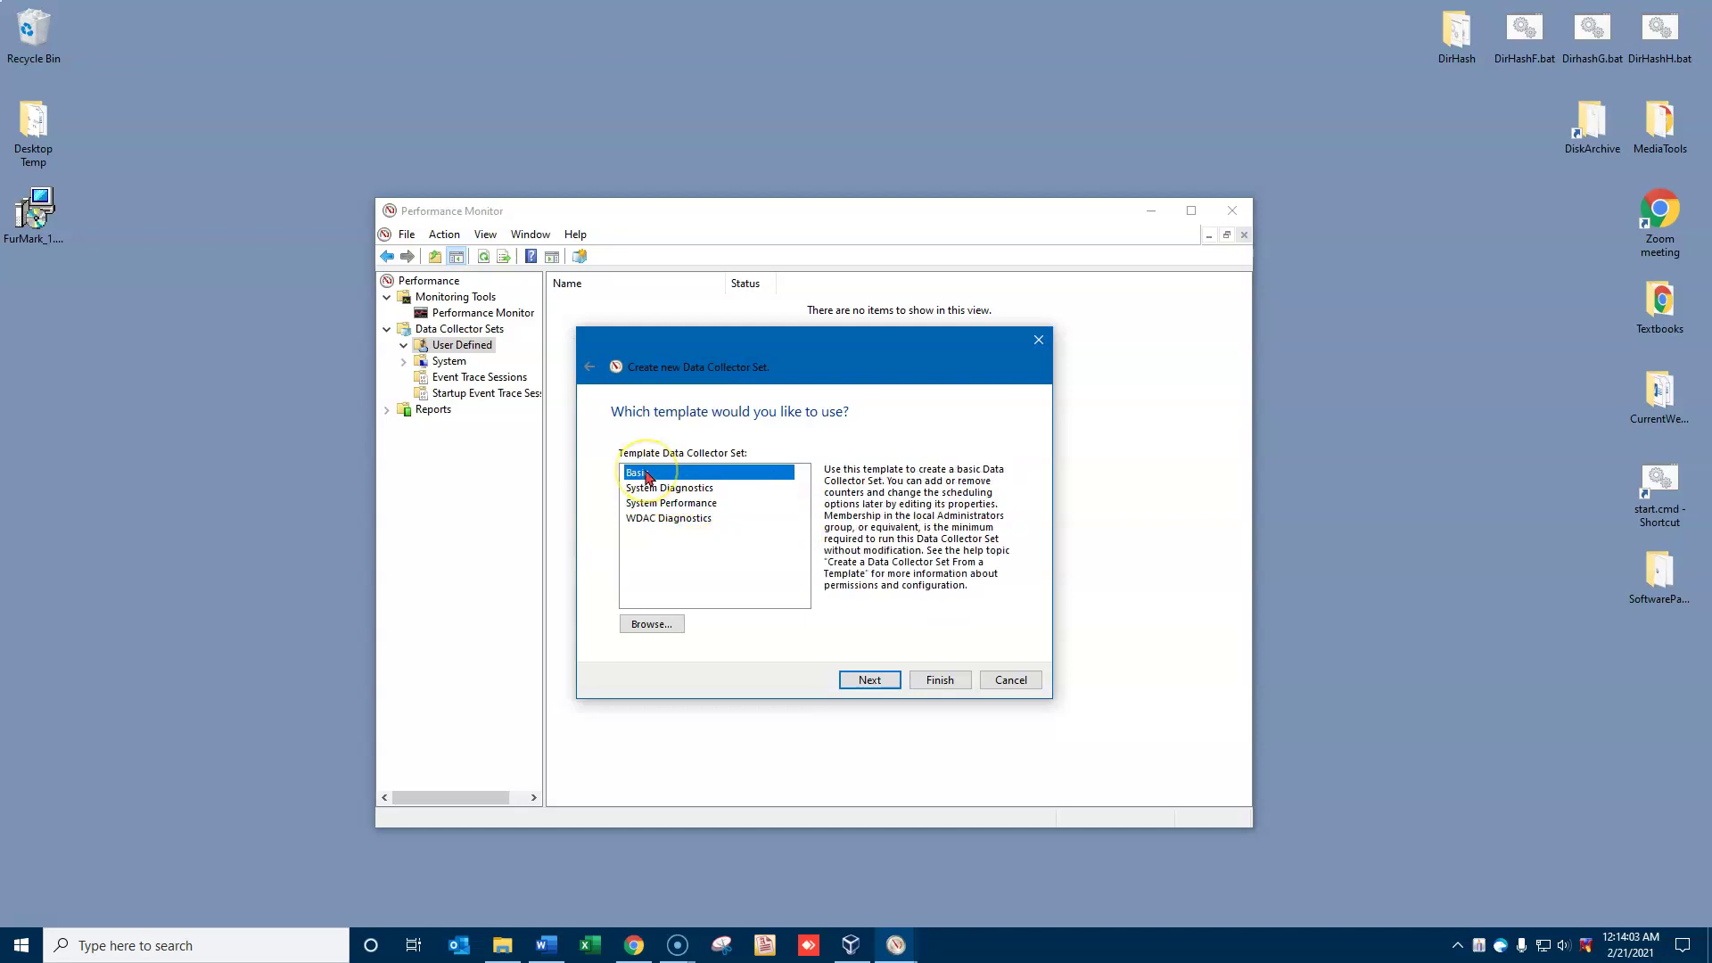
pyautogui.click(870, 681)
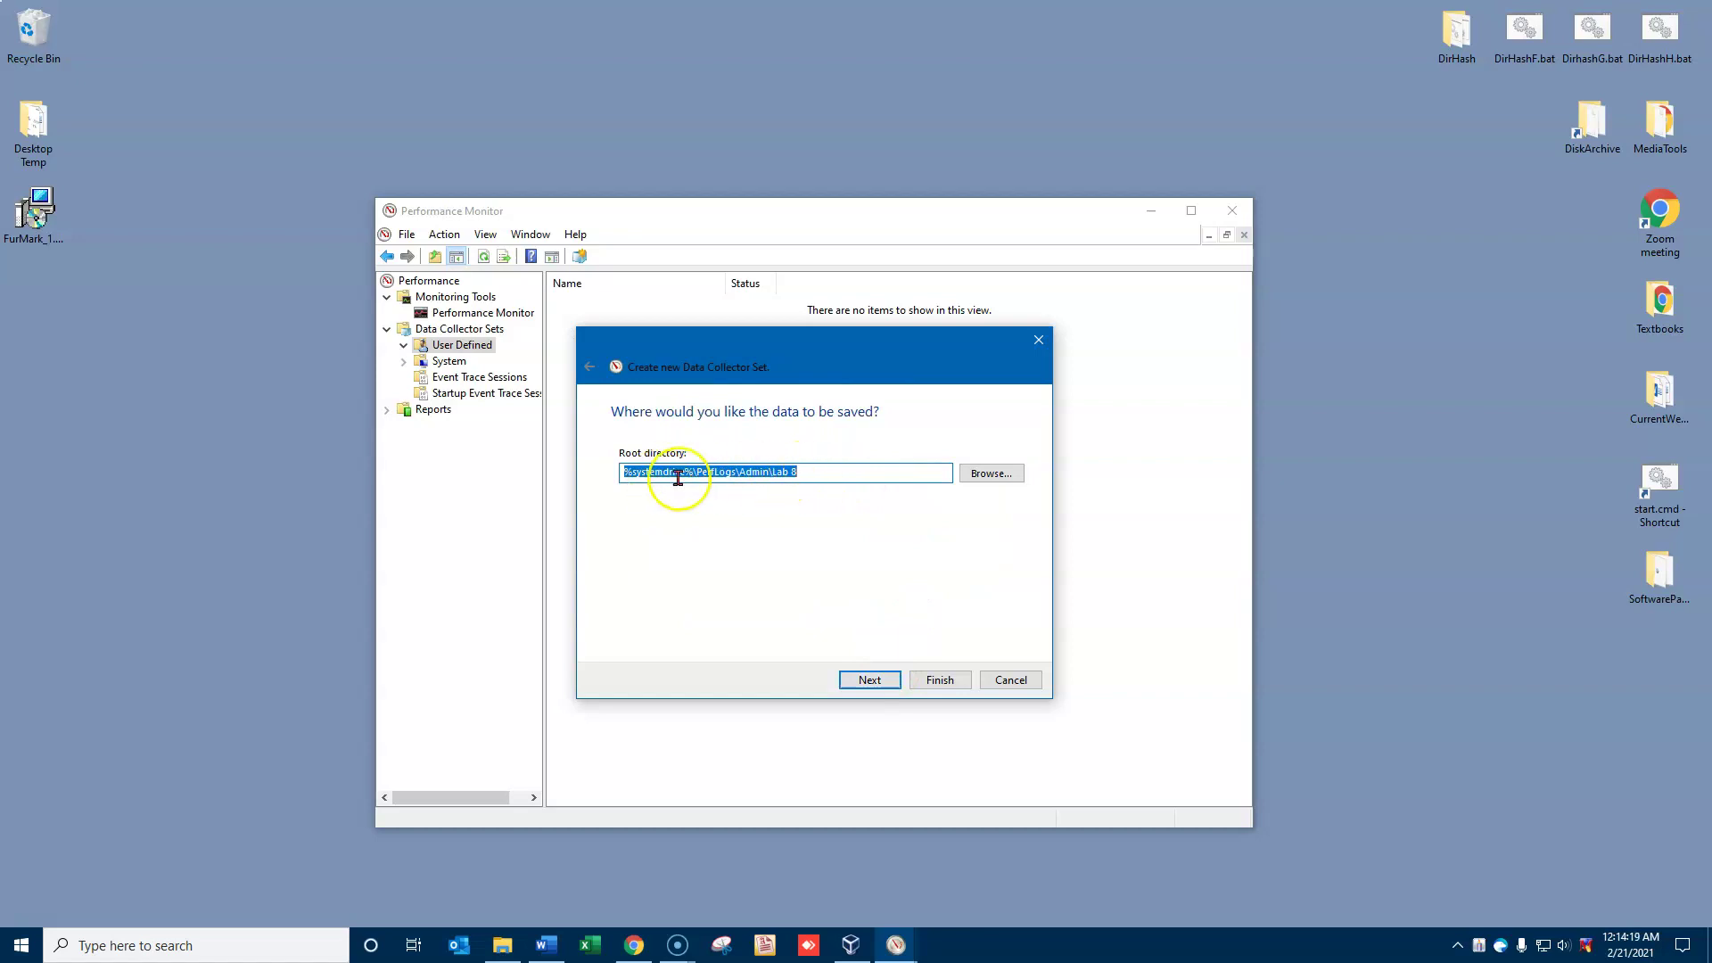
pyautogui.click(873, 679)
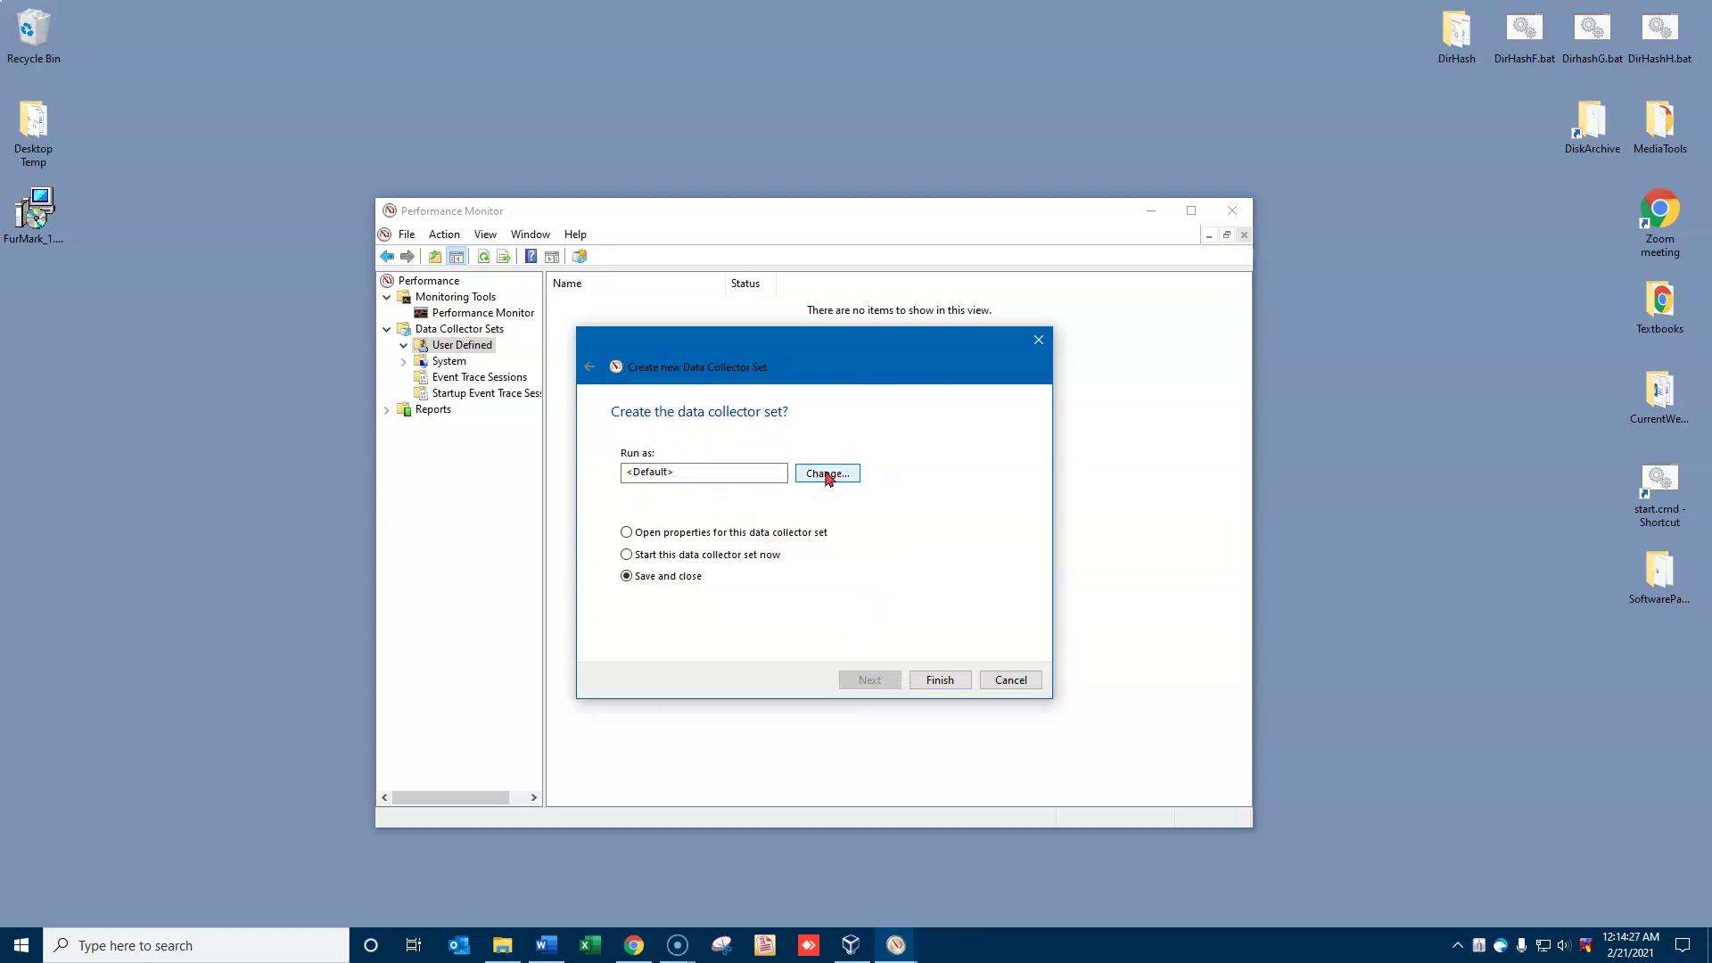
pyautogui.click(648, 578)
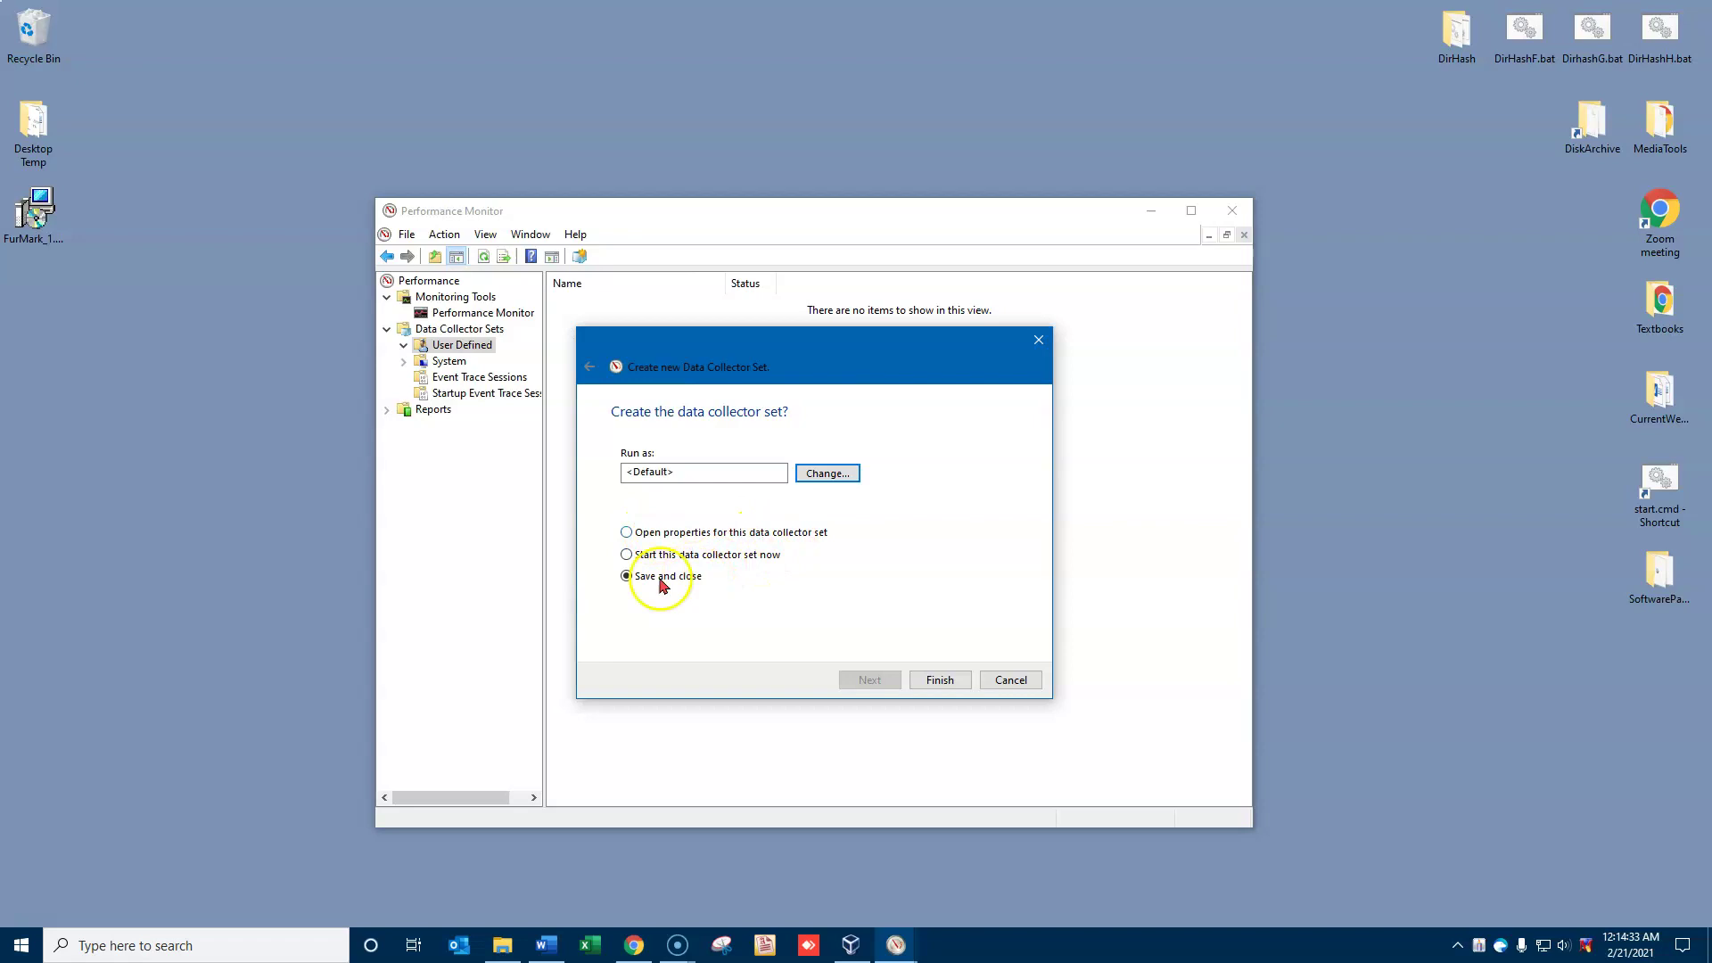
pyautogui.click(954, 680)
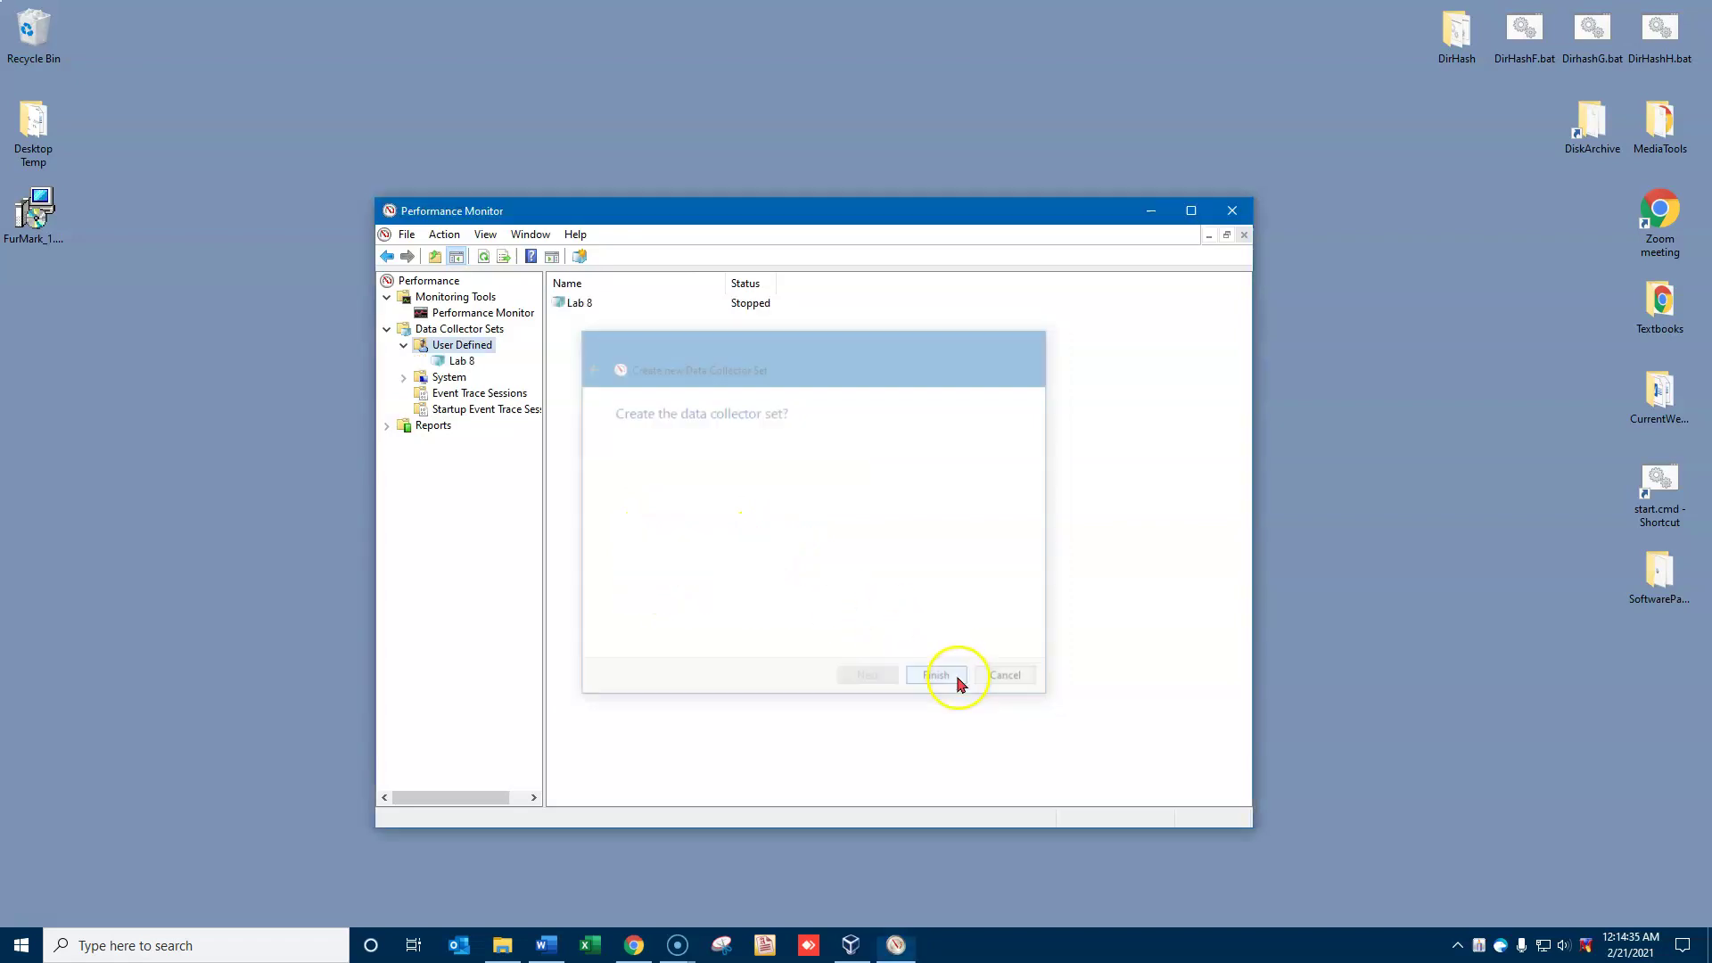
# Set Lab 8's overall duration stop condition to 4 minutes in its Properties.
pyautogui.click(455, 362)
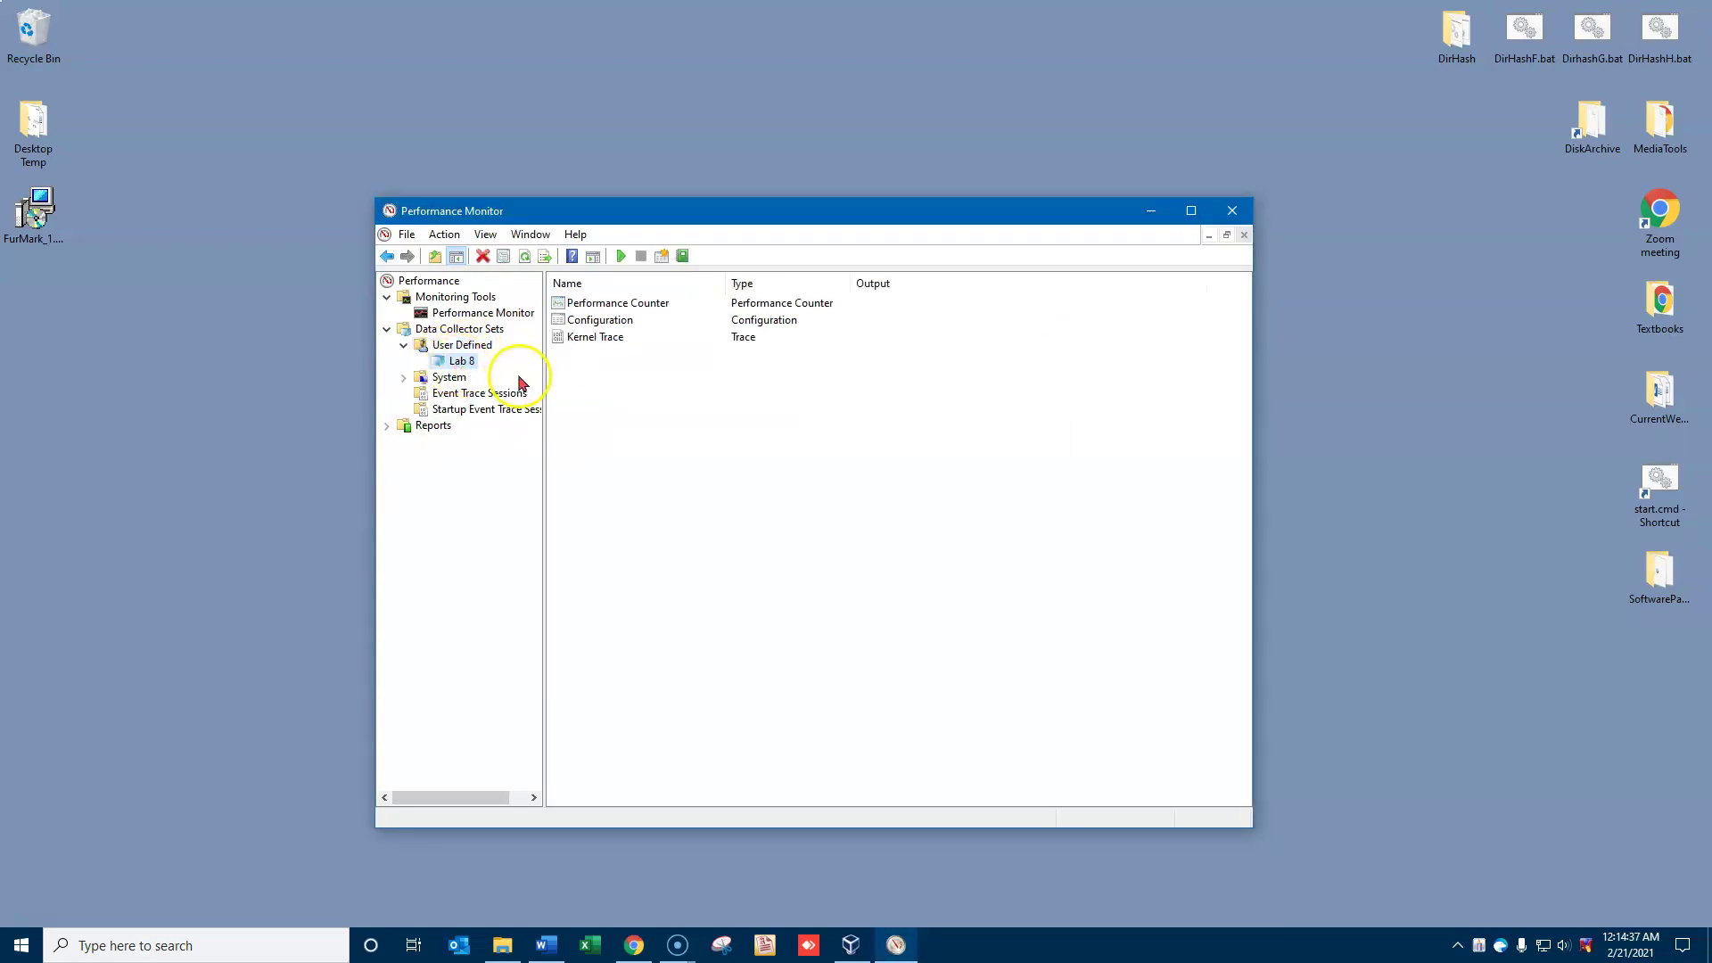
pyautogui.rightClick(460, 368)
pyautogui.click(586, 613)
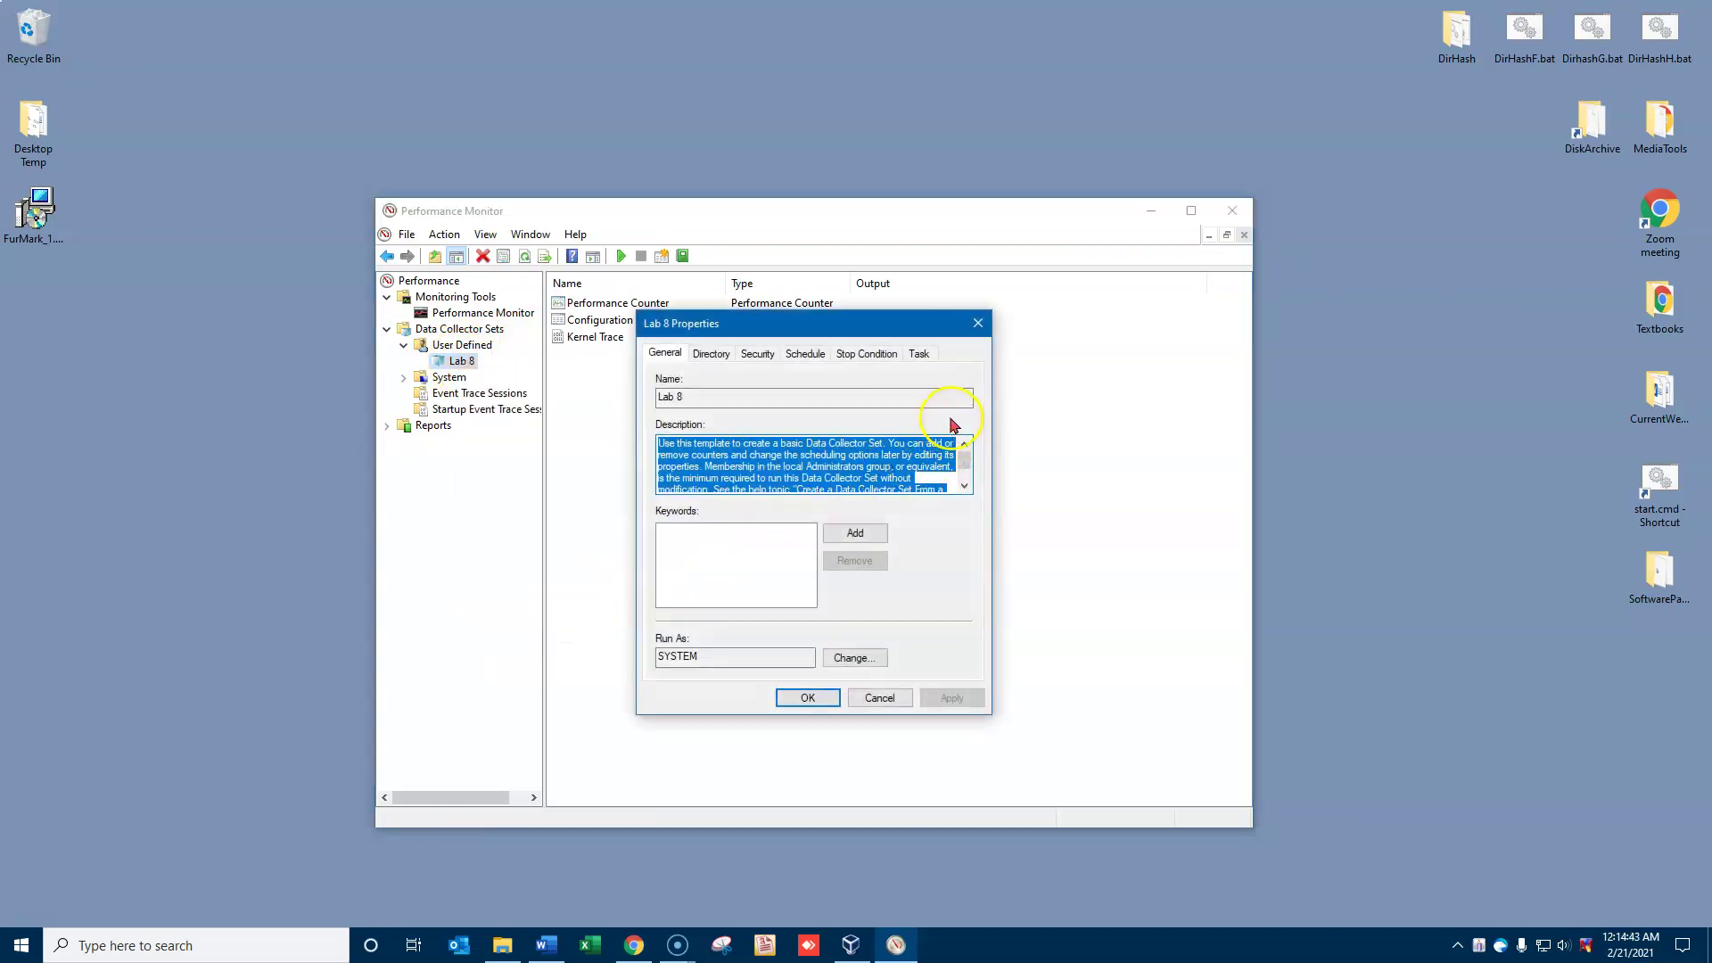
pyautogui.click(871, 354)
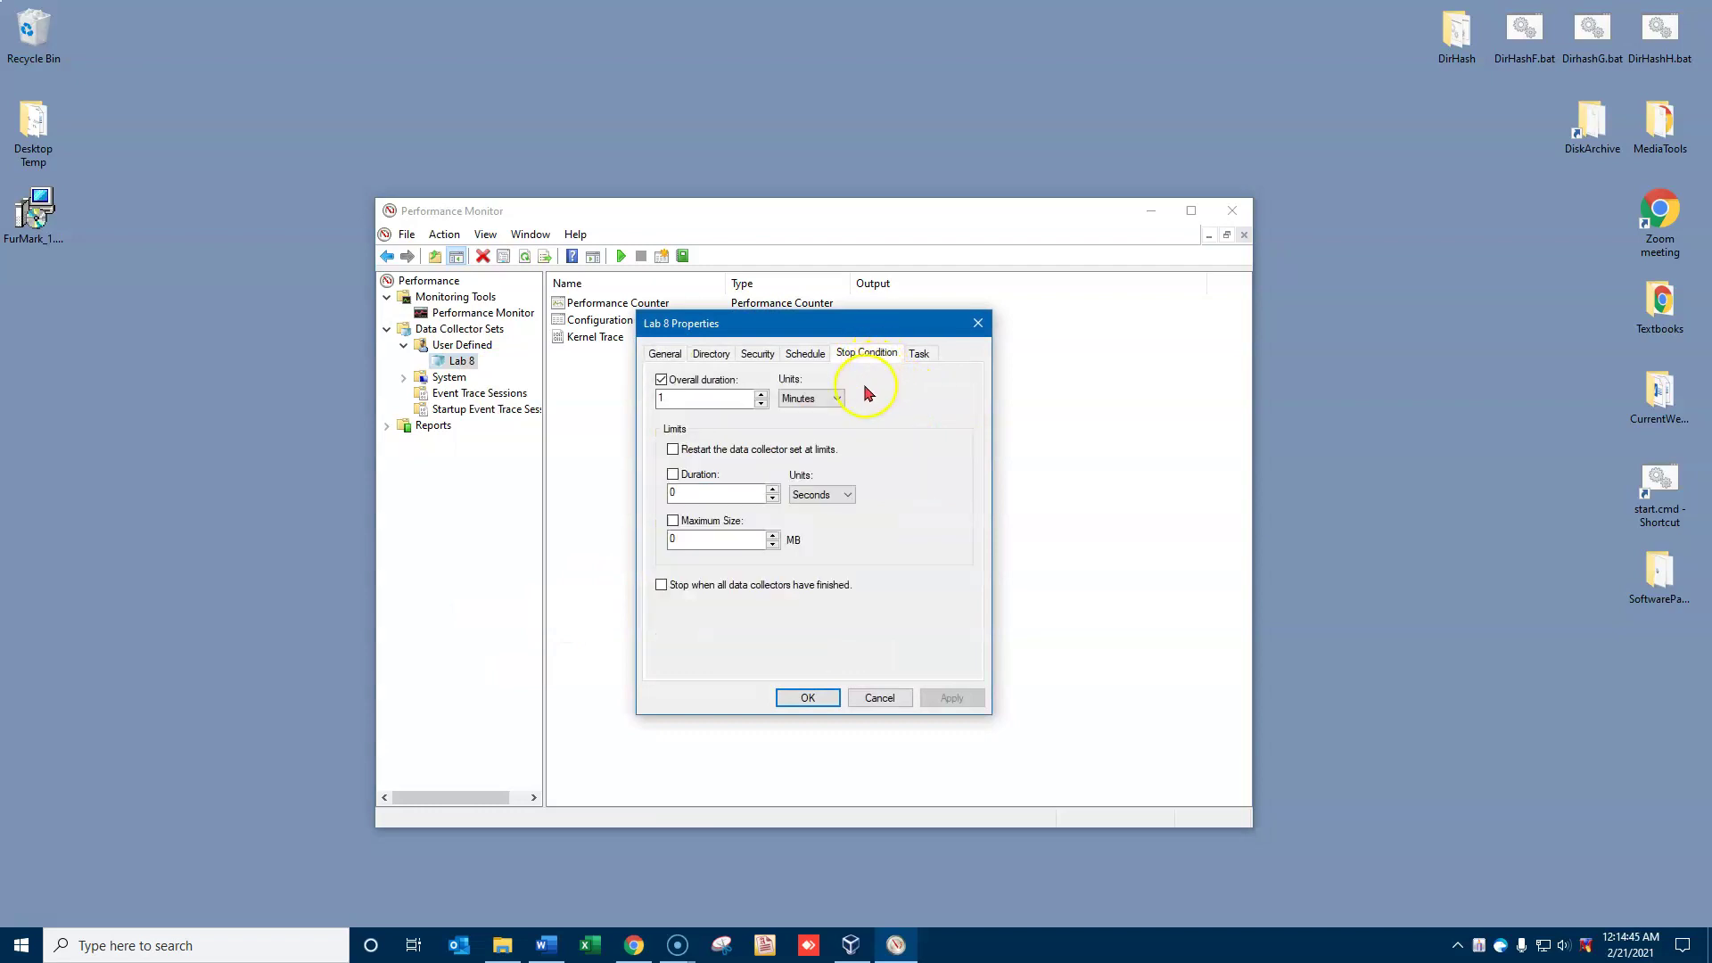
pyautogui.click(692, 404)
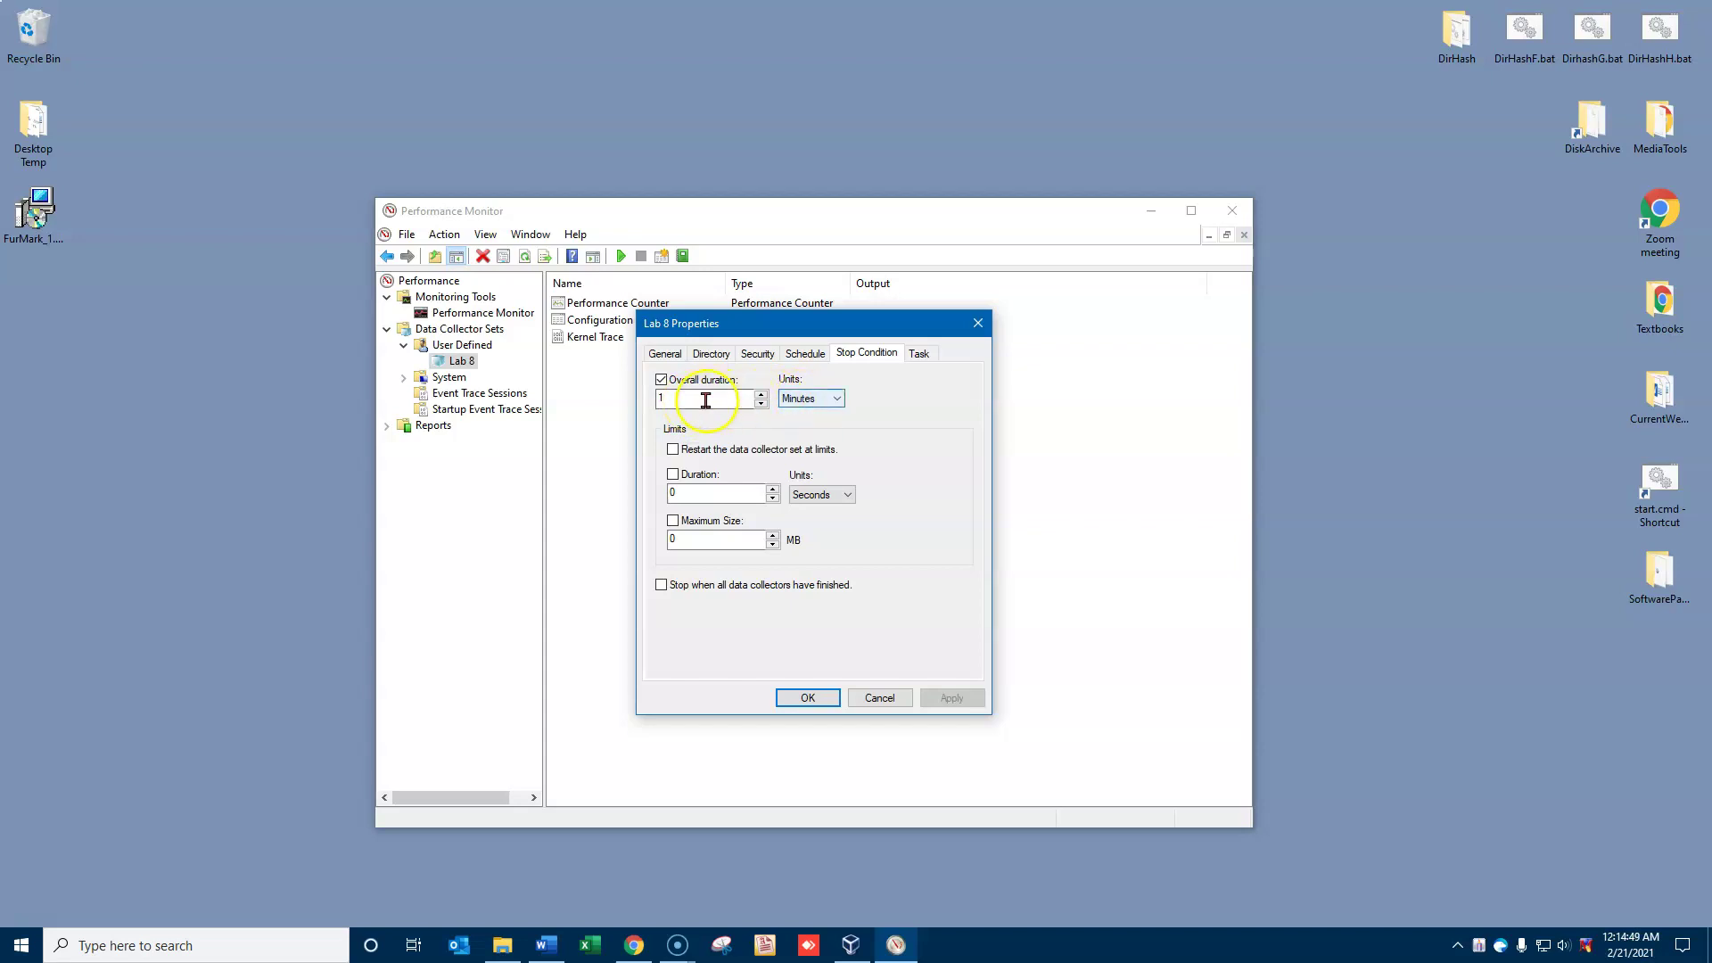
pyautogui.doubleClick(683, 400)
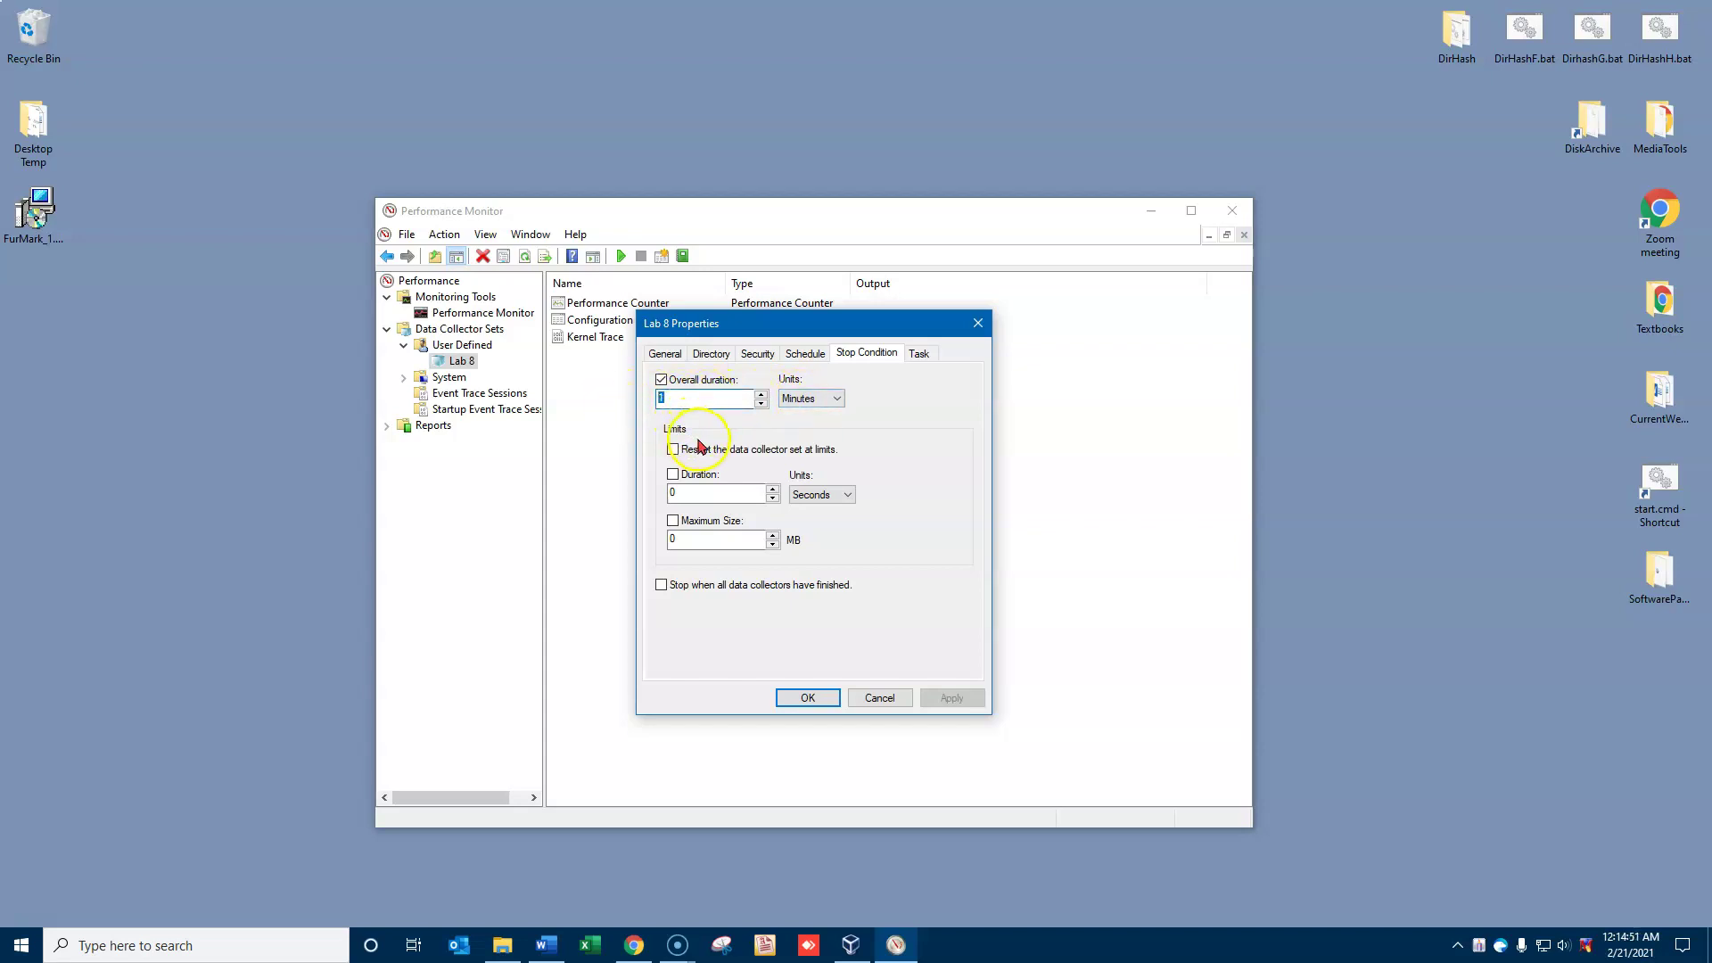
pyautogui.write('4')
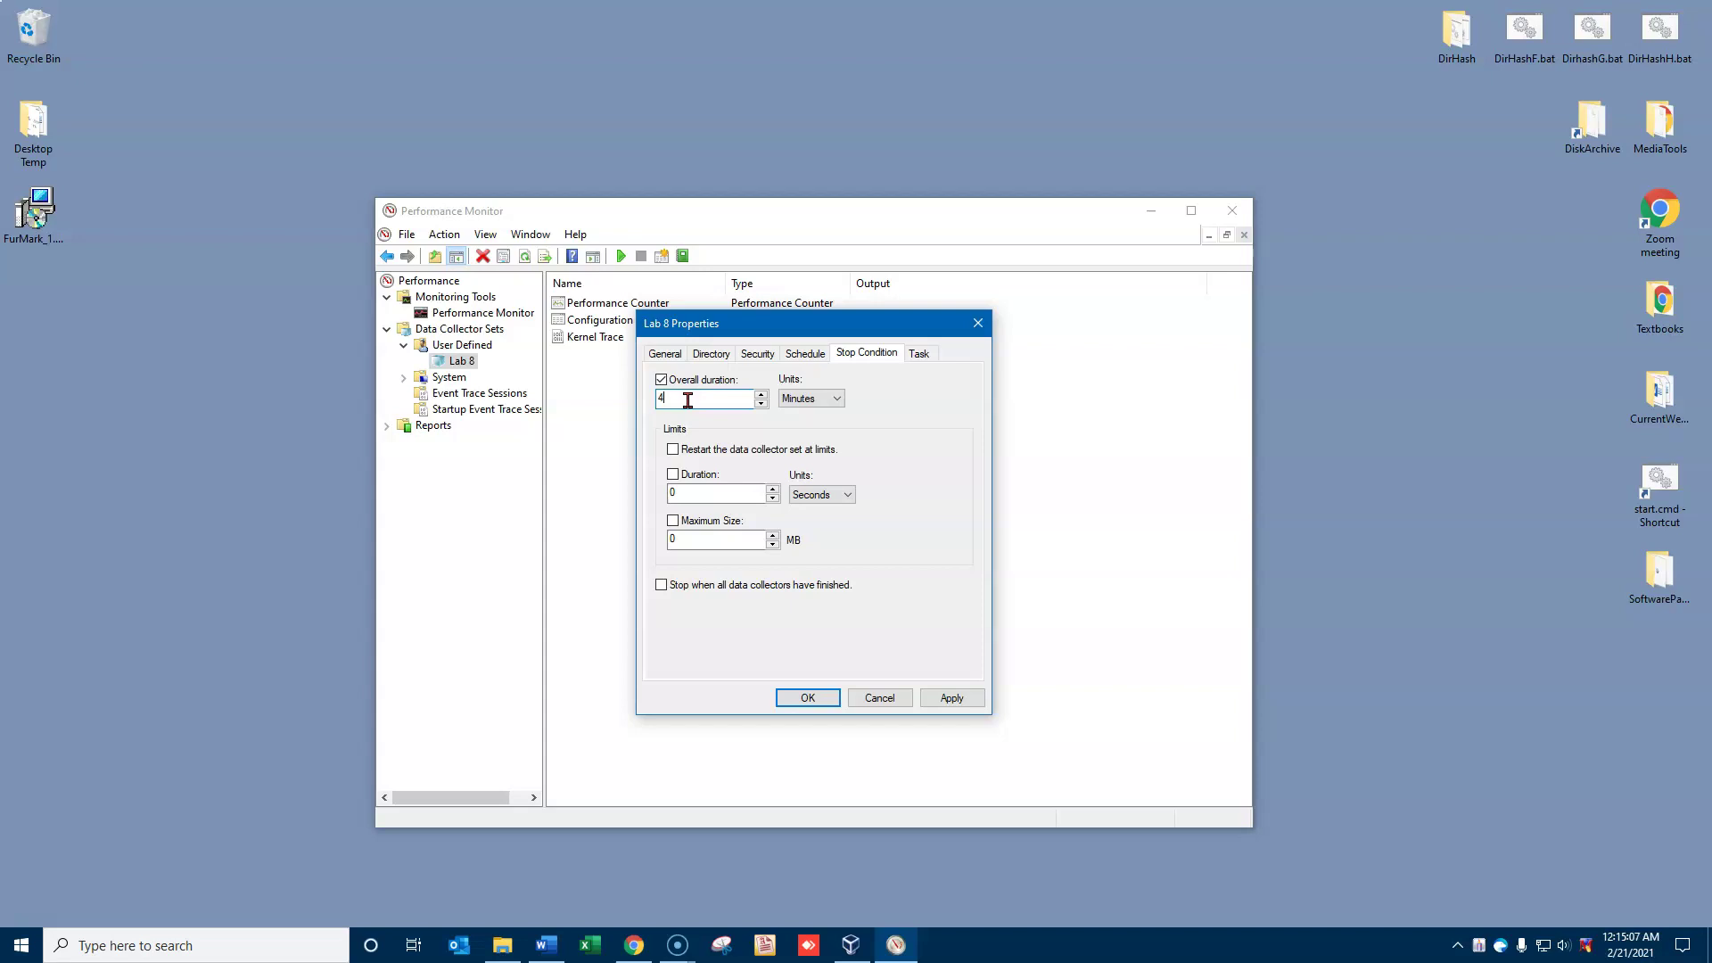
pyautogui.click(687, 401)
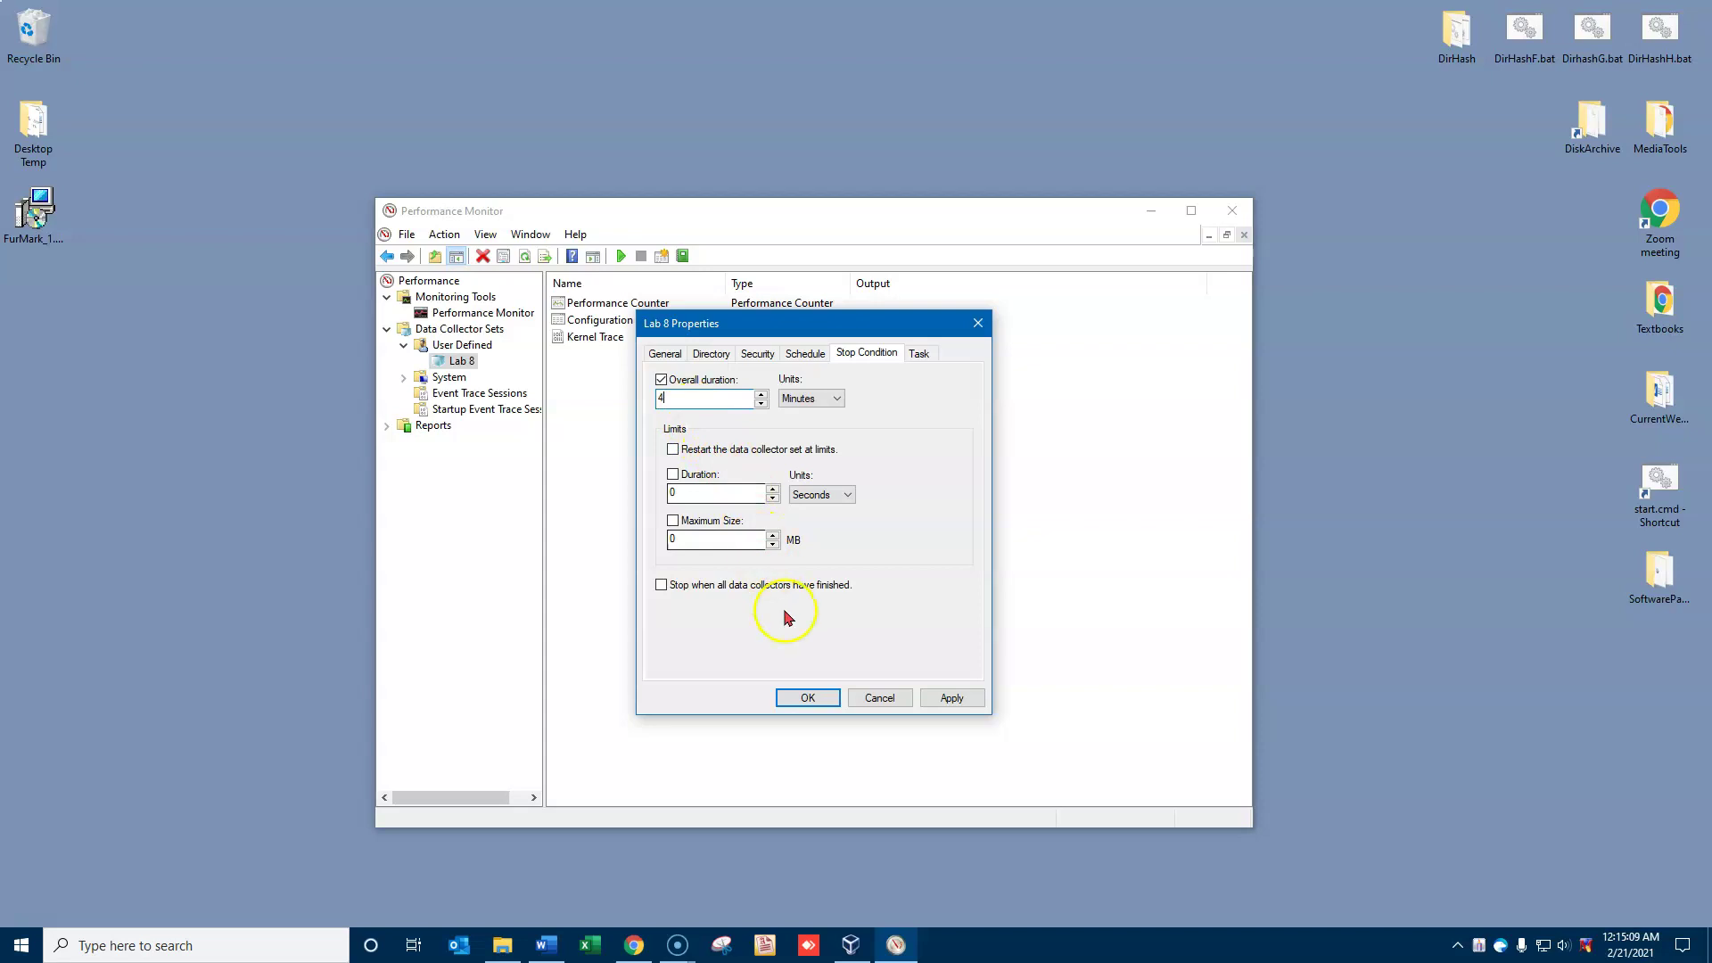
pyautogui.click(808, 696)
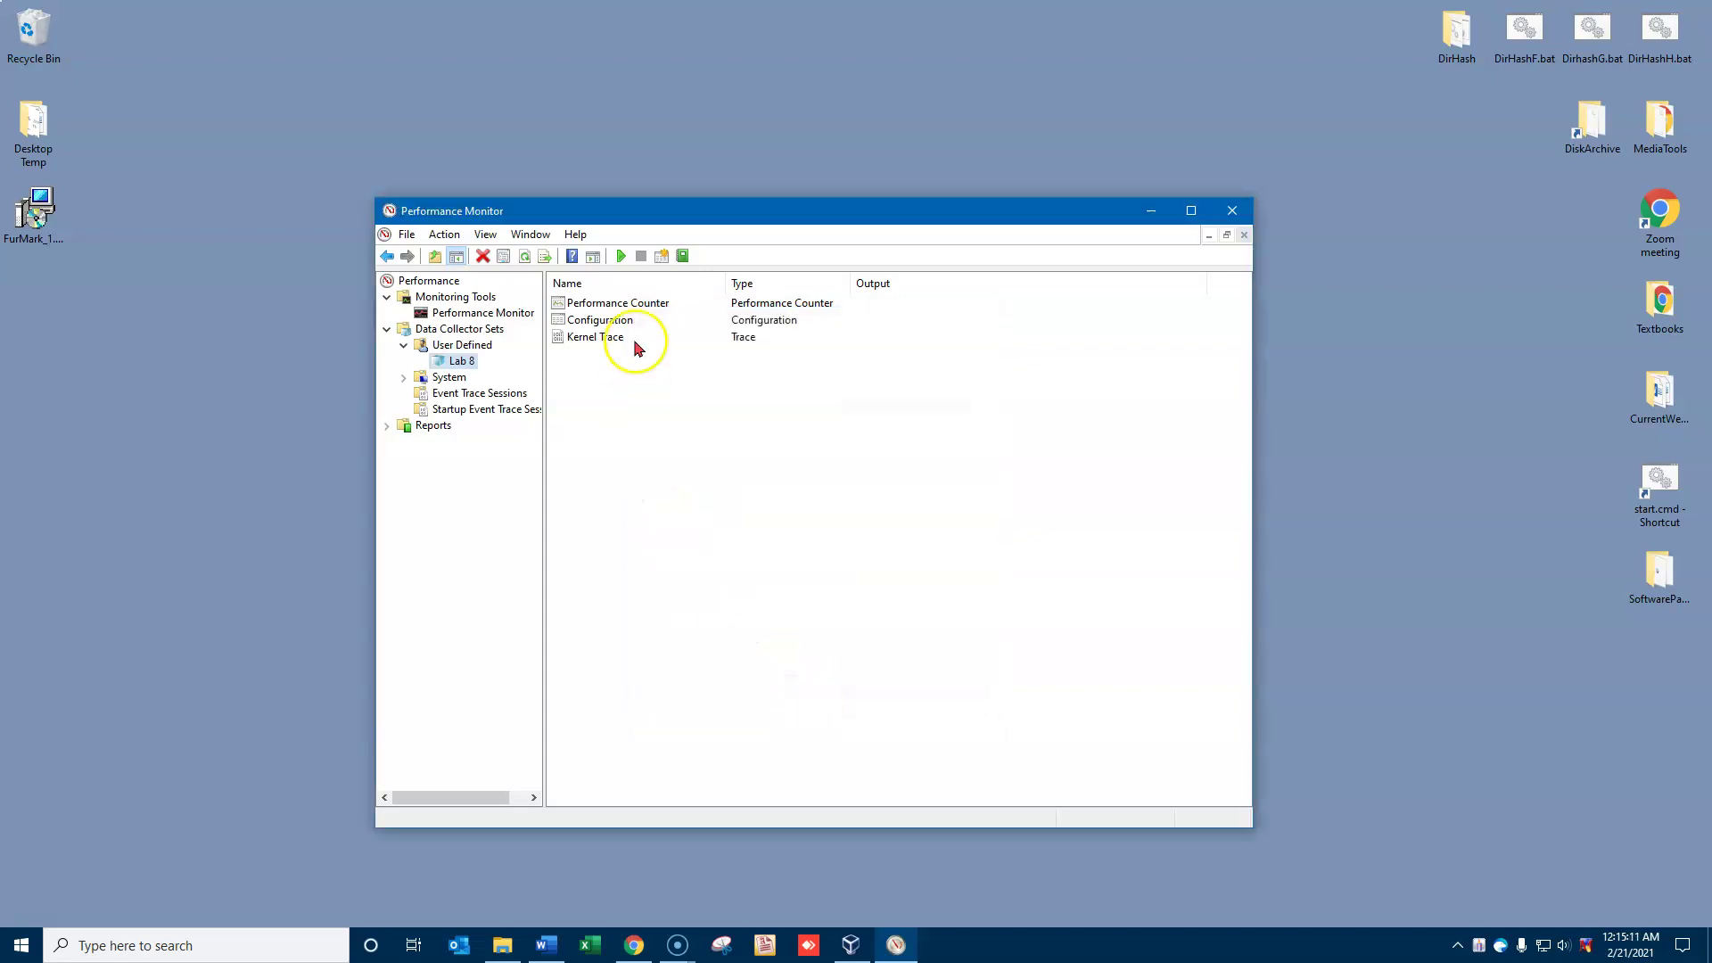
# Open the Properties of Lab 8's Performance Counter collector.
pyautogui.click(640, 308)
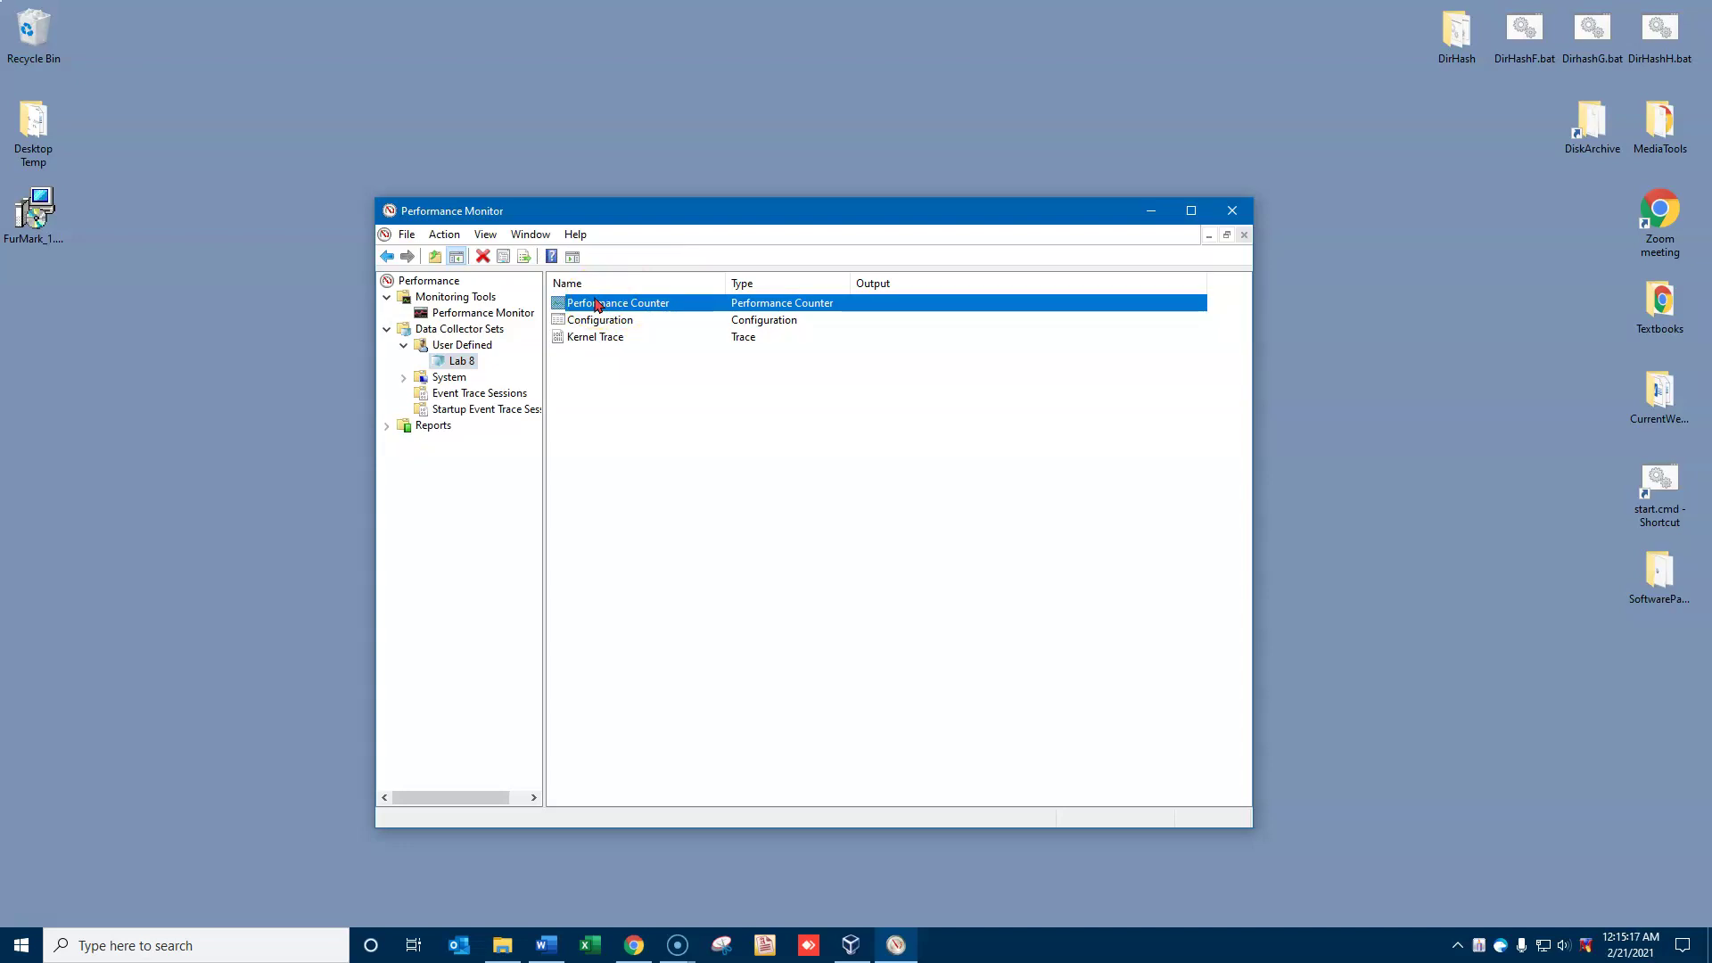
pyautogui.rightClick(596, 305)
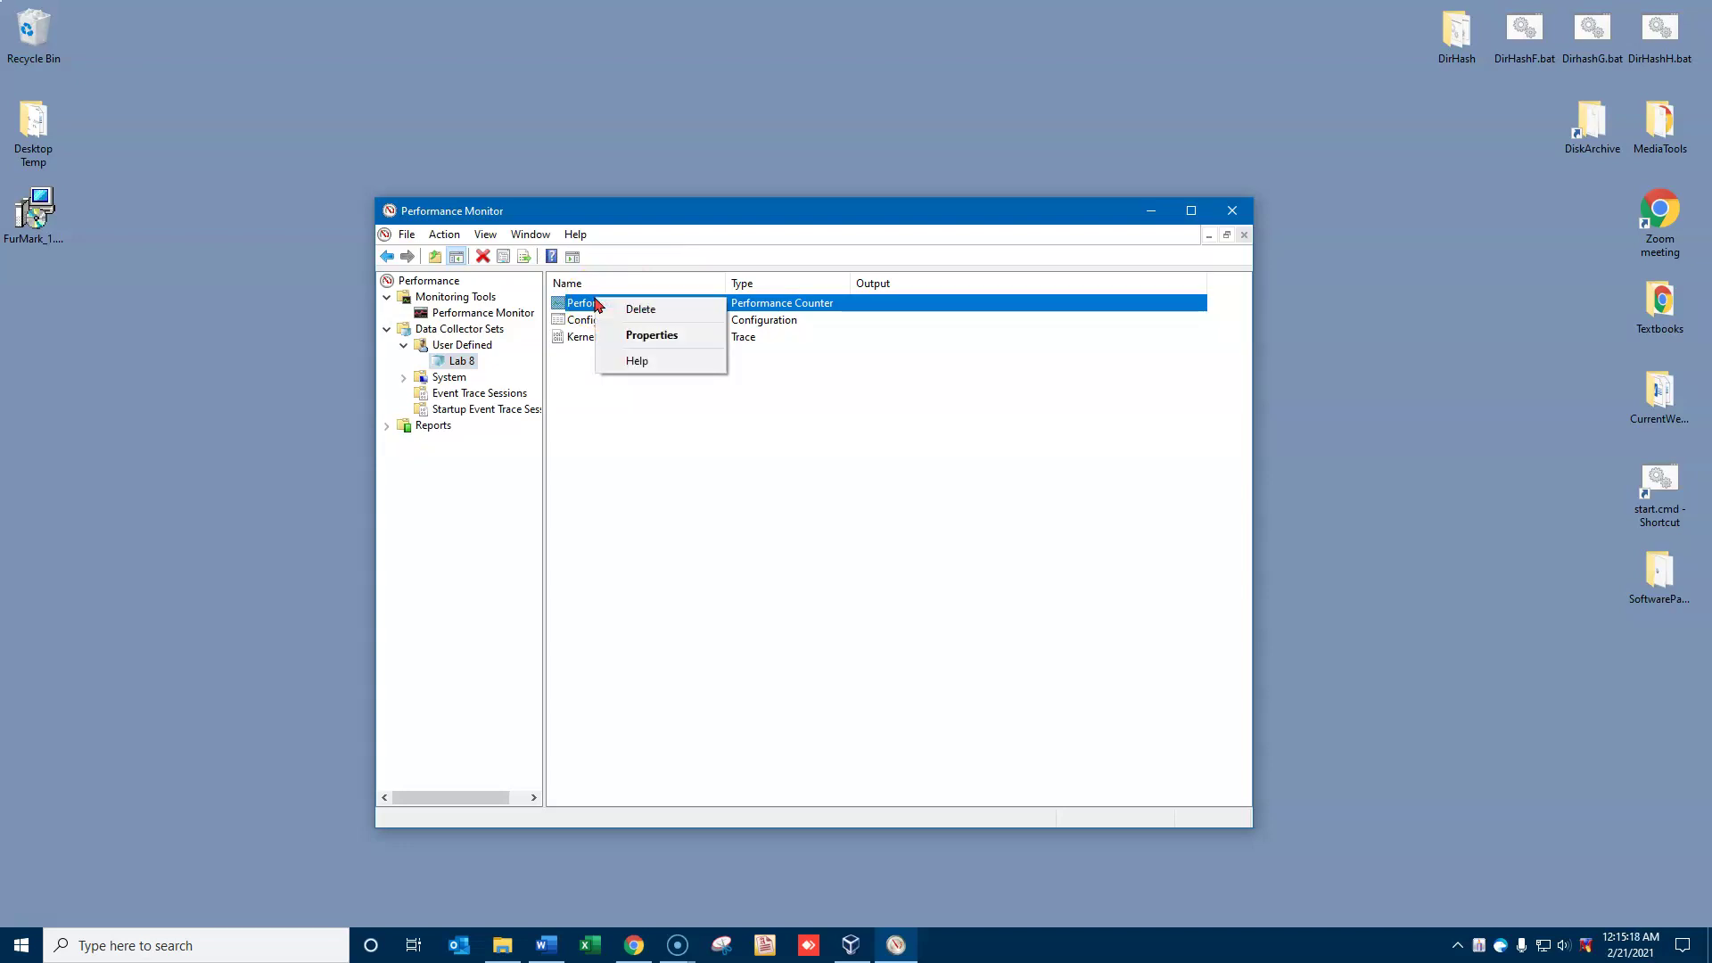
pyautogui.click(633, 335)
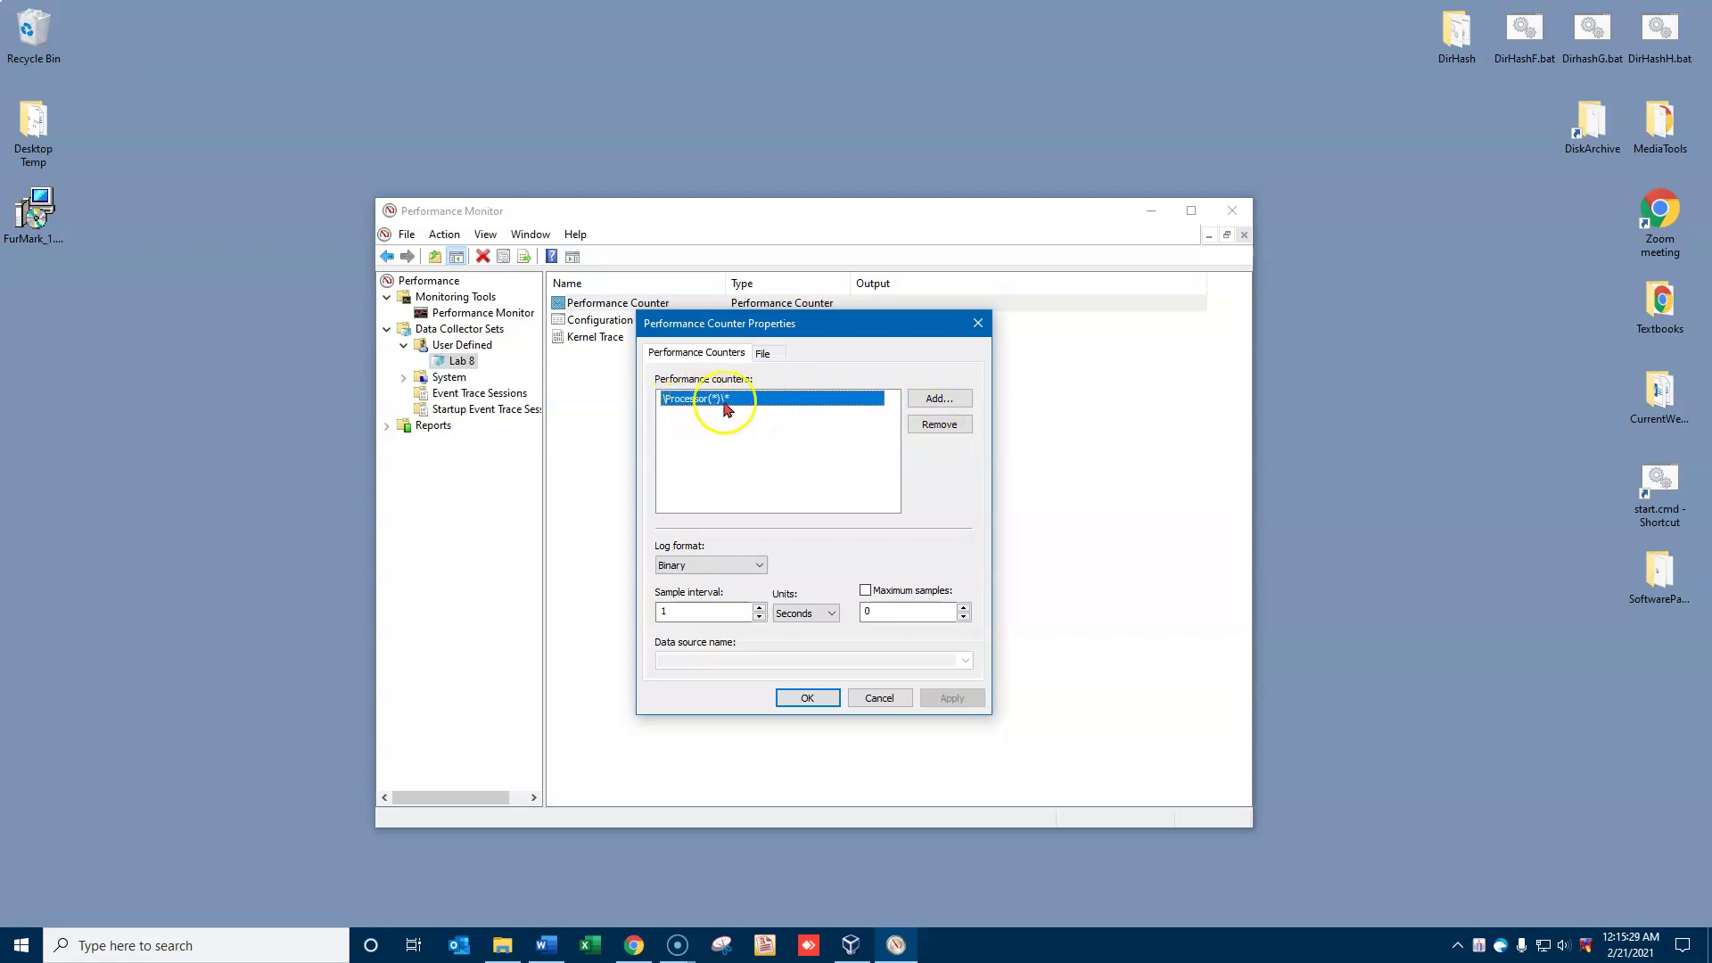
# Browse Processor counters (% C1, C2, C3, DPC, Idle, Privileged Time) in Add Counters.
pyautogui.click(968, 405)
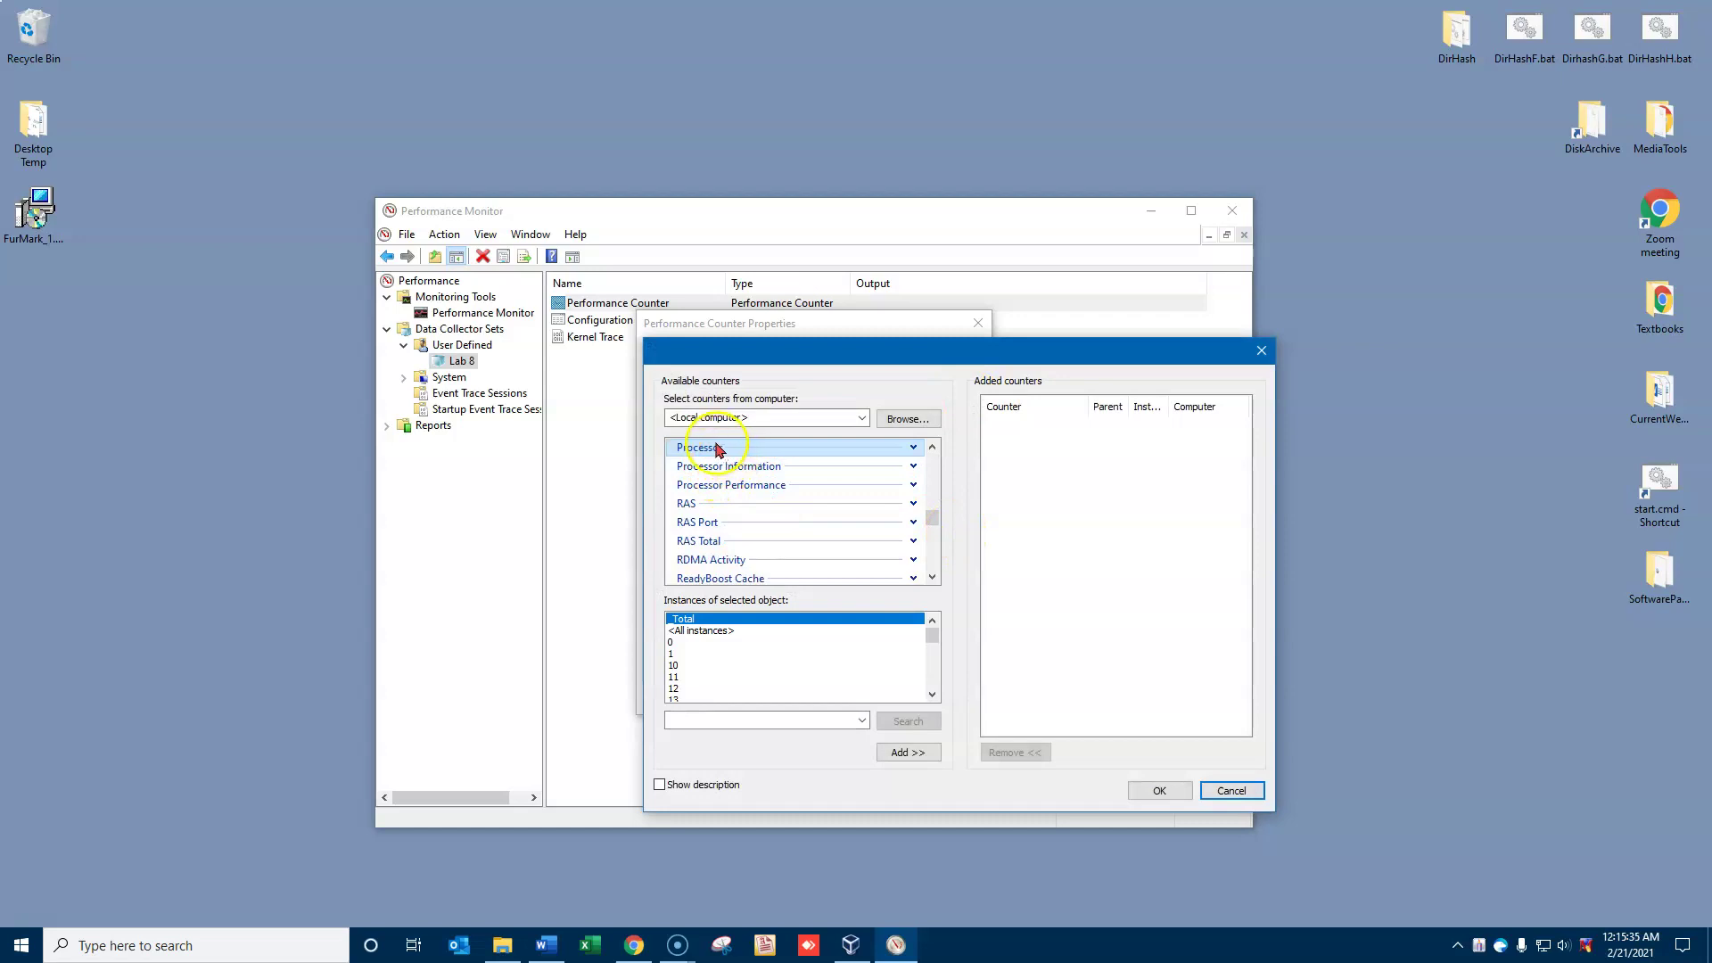
pyautogui.click(914, 448)
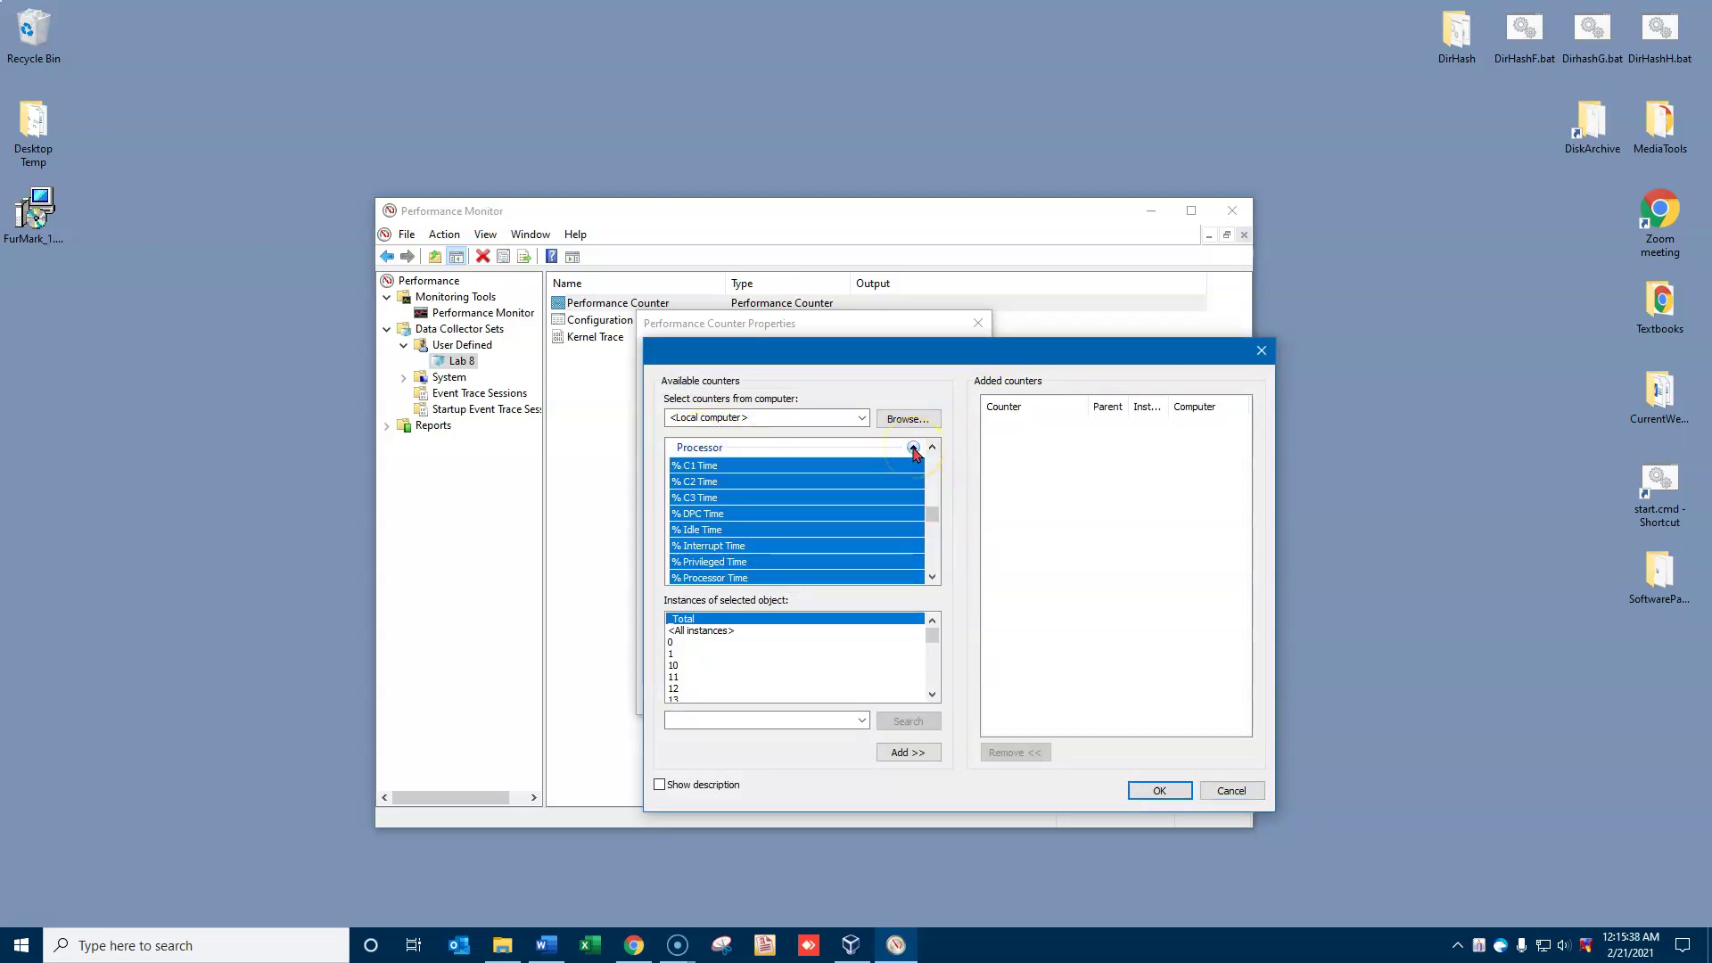
pyautogui.click(751, 478)
pyautogui.click(752, 466)
pyautogui.click(747, 481)
pyautogui.click(738, 497)
pyautogui.click(731, 517)
pyautogui.click(733, 530)
pyautogui.click(744, 561)
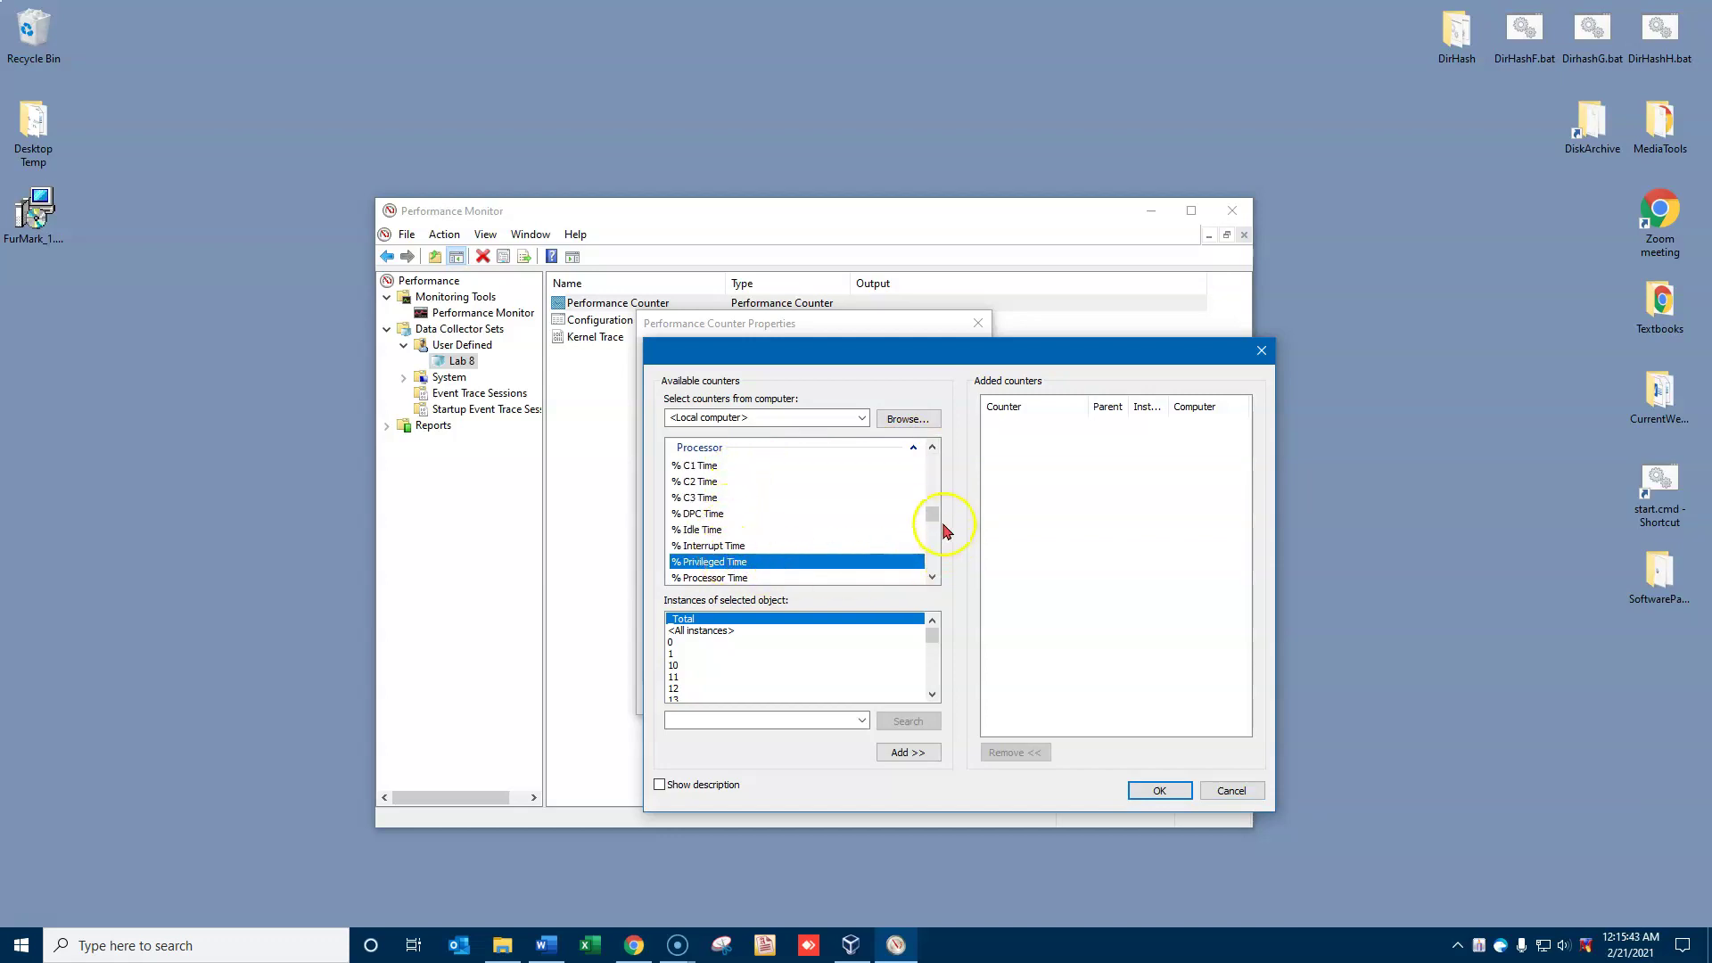
pyautogui.moveTo(933, 517); pyautogui.dragTo(935, 517)
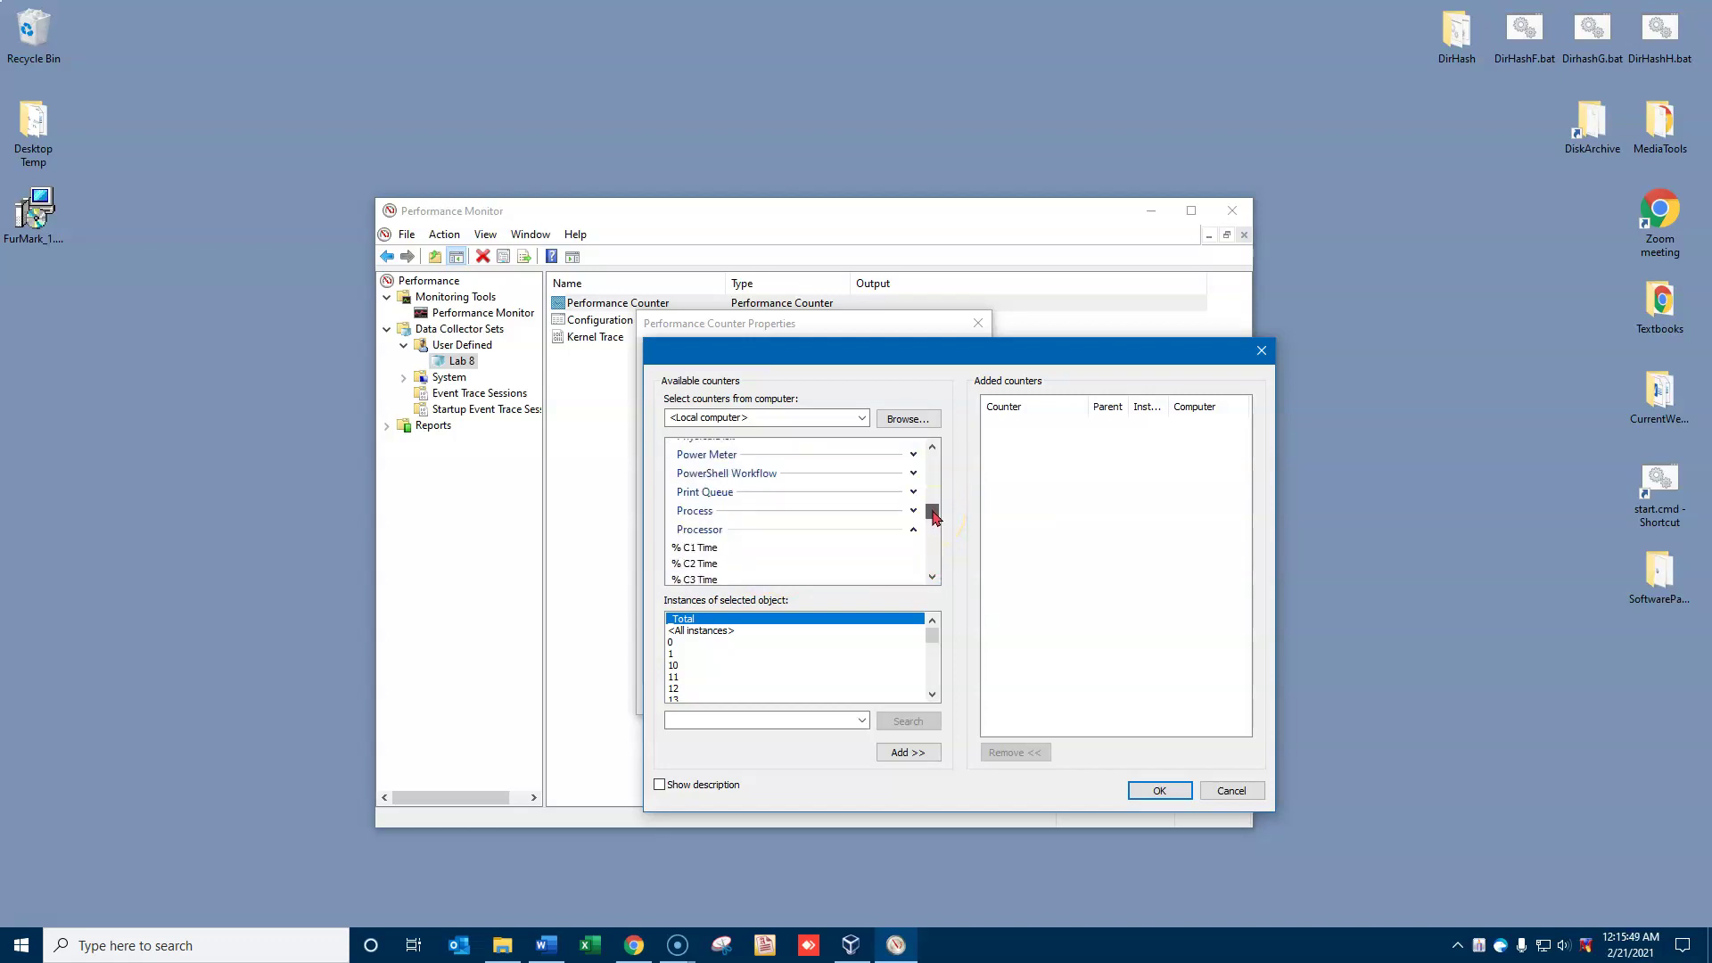
# Close Add Counters unchanged and remove \Processor(*)\* from the collector.
pyautogui.click(1232, 790)
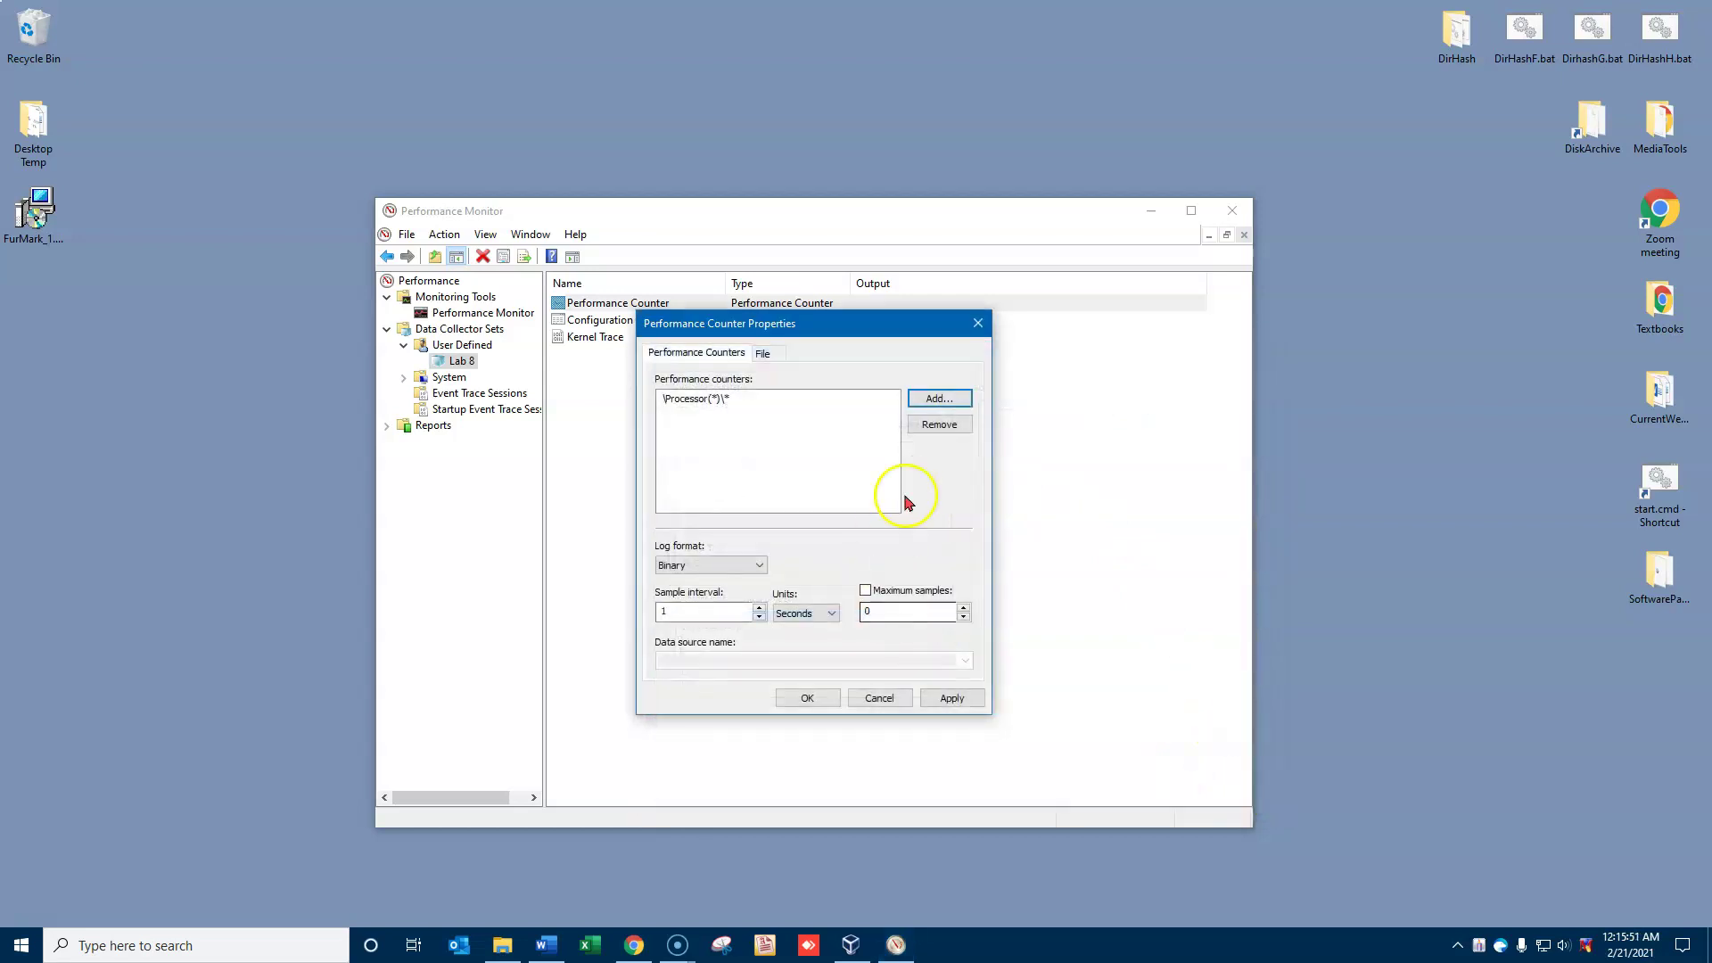
pyautogui.click(698, 399)
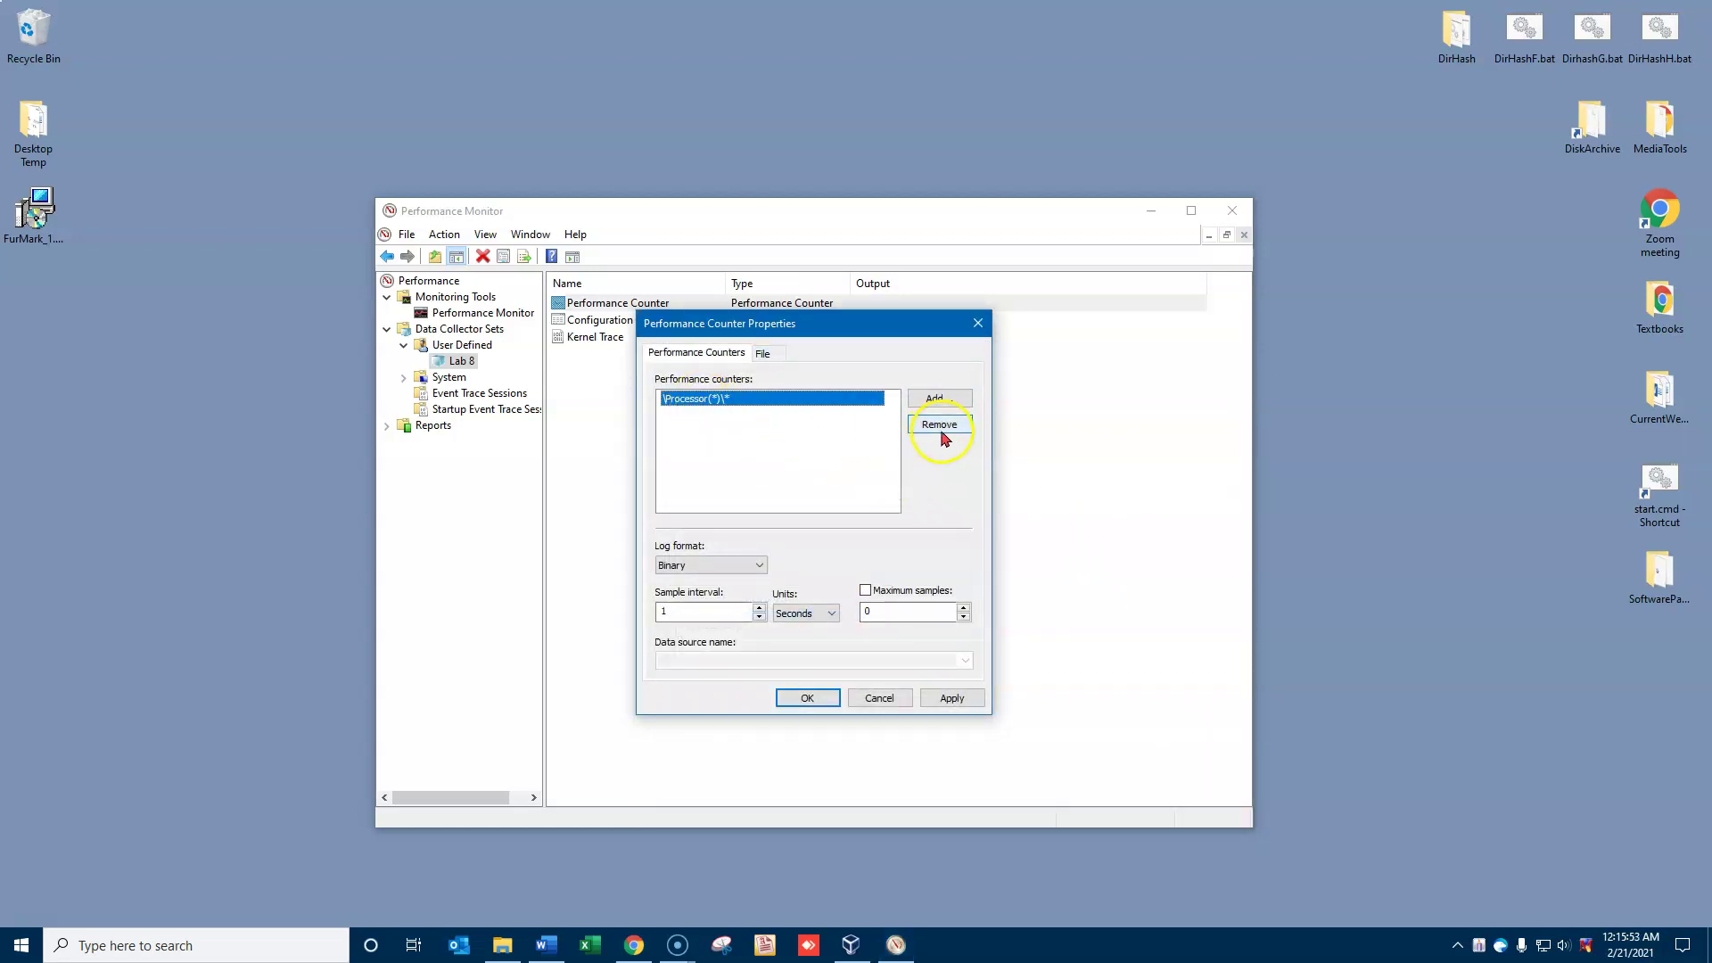
pyautogui.click(942, 433)
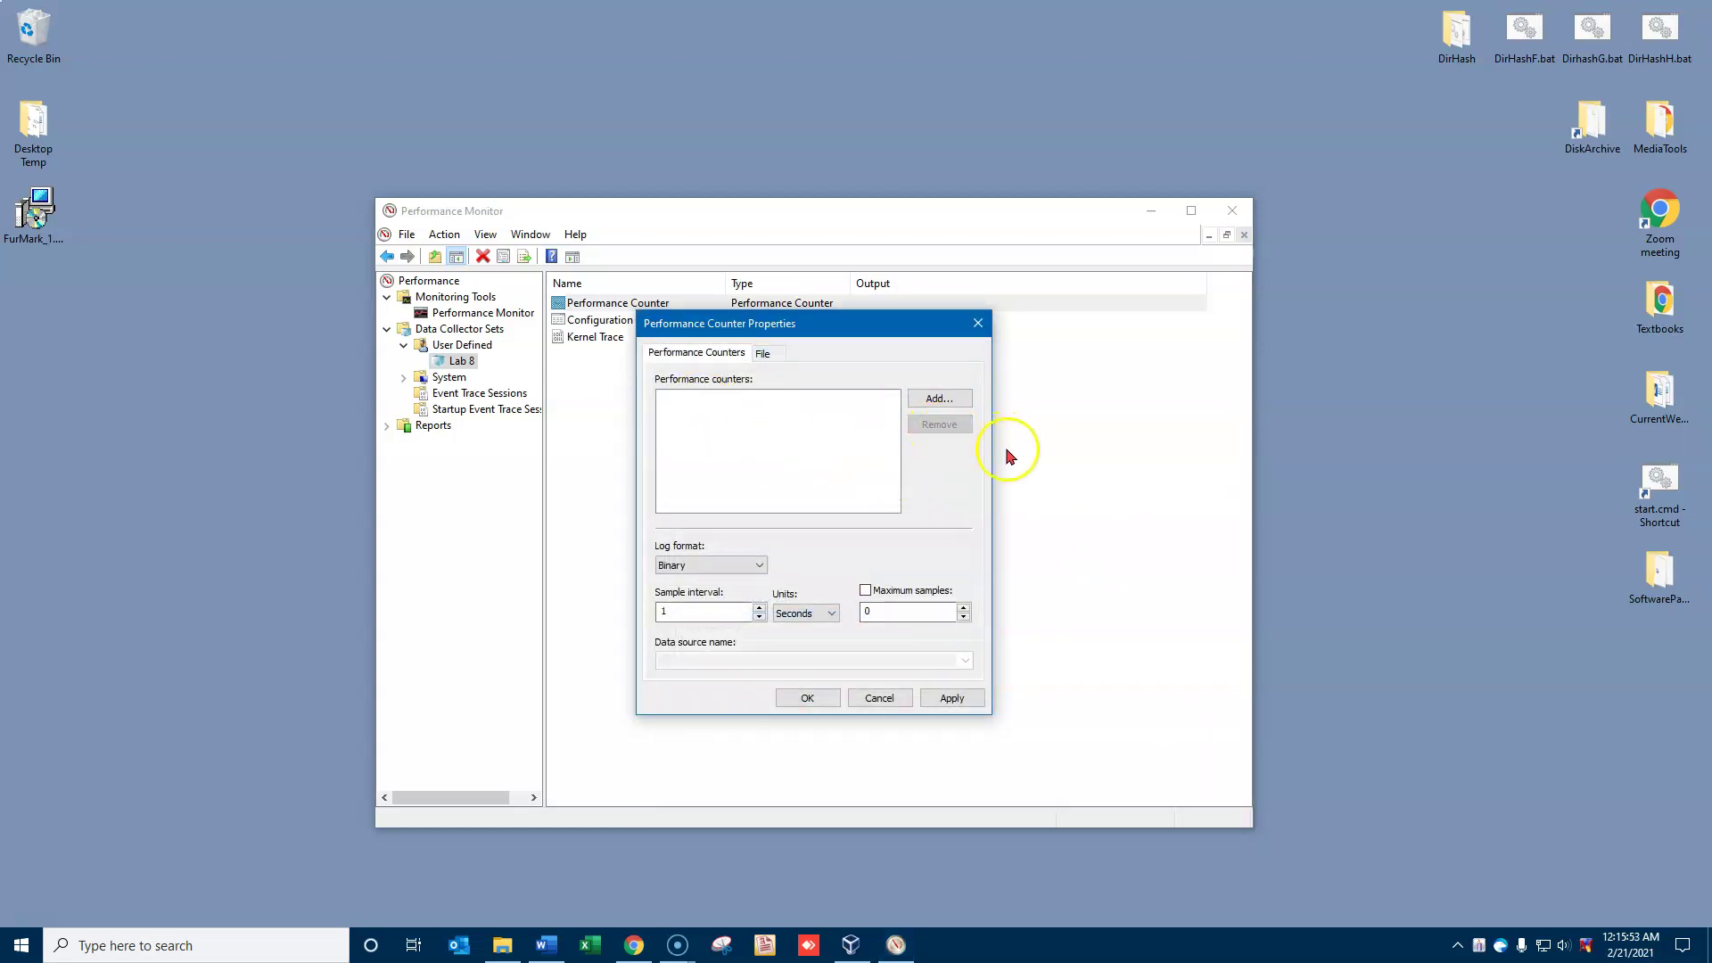
# Add PhysicalDisk _Total Disk Read Bytes/sec, Disk Write Bytes/sec and Disk Bytes/sec counters.
pyautogui.click(930, 410)
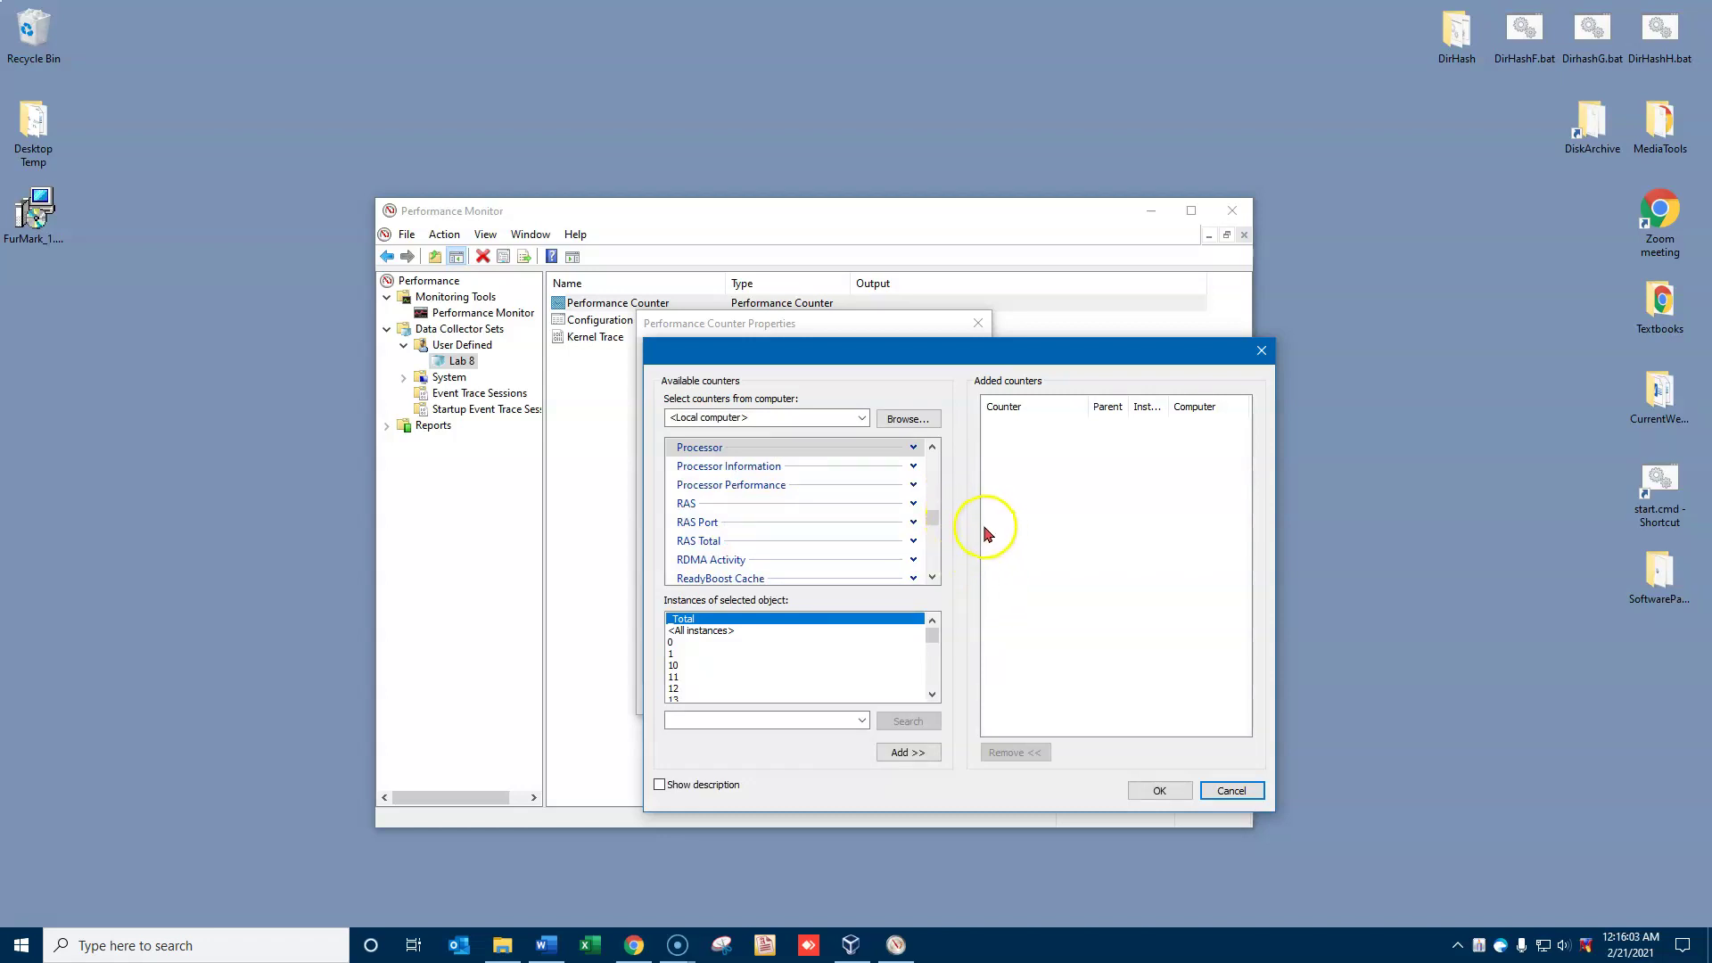
pyautogui.moveTo(932, 528); pyautogui.dragTo(932, 514)
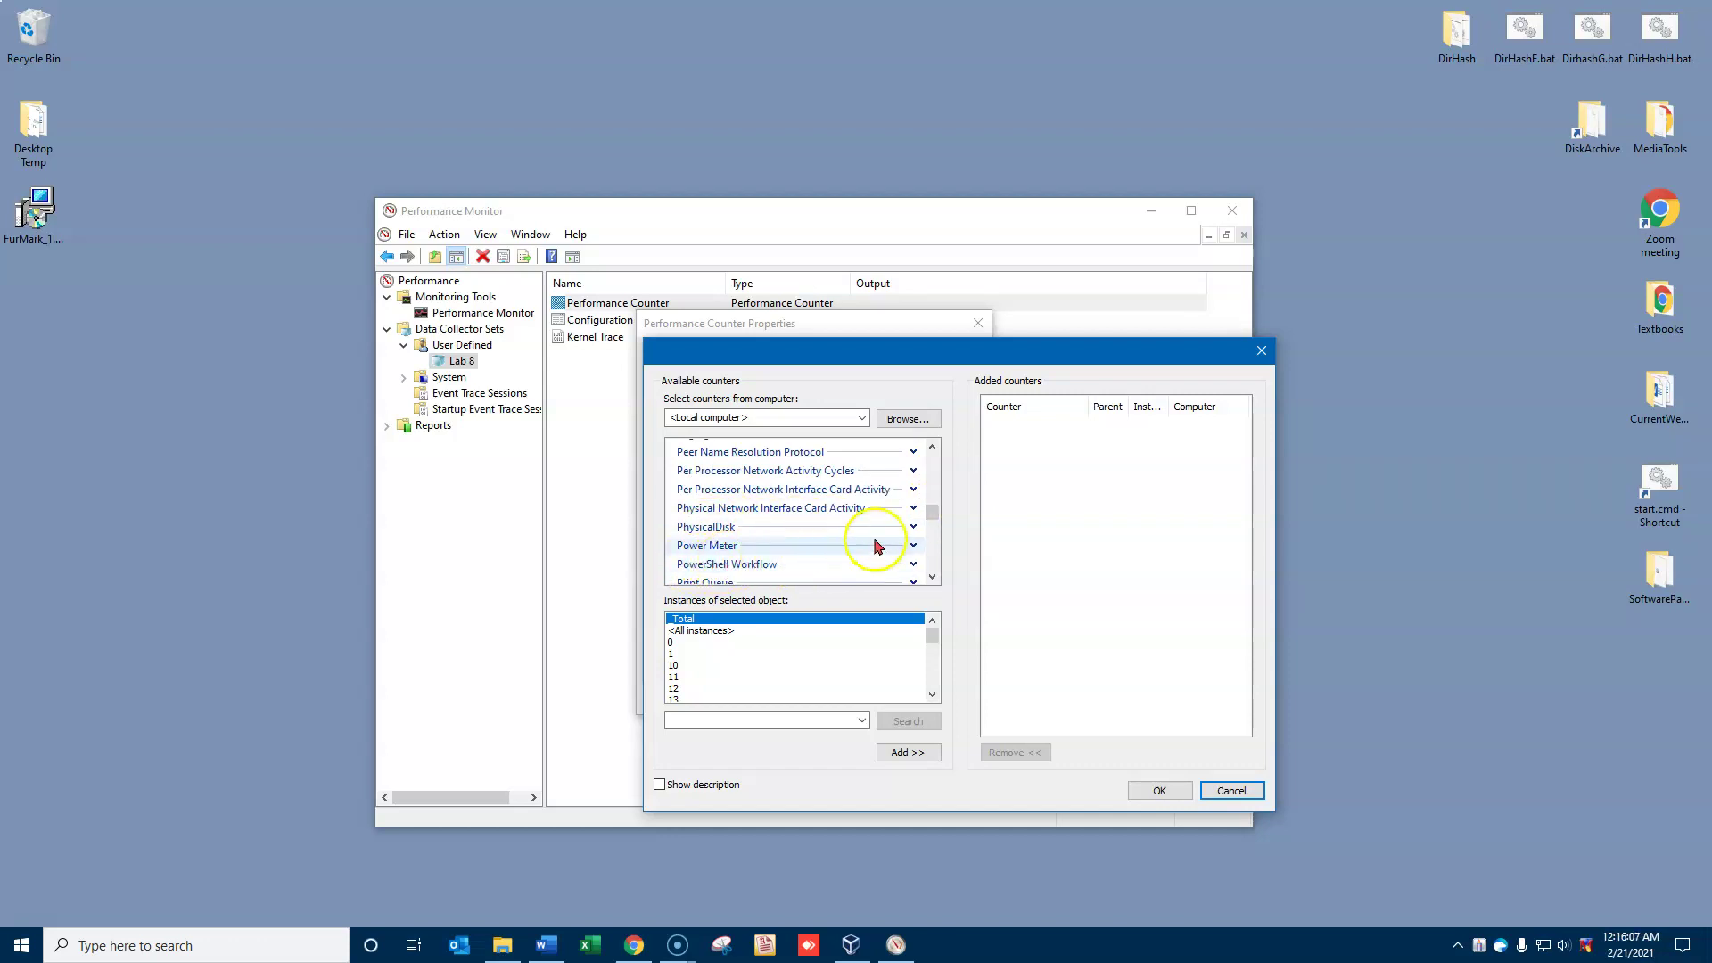
pyautogui.click(911, 527)
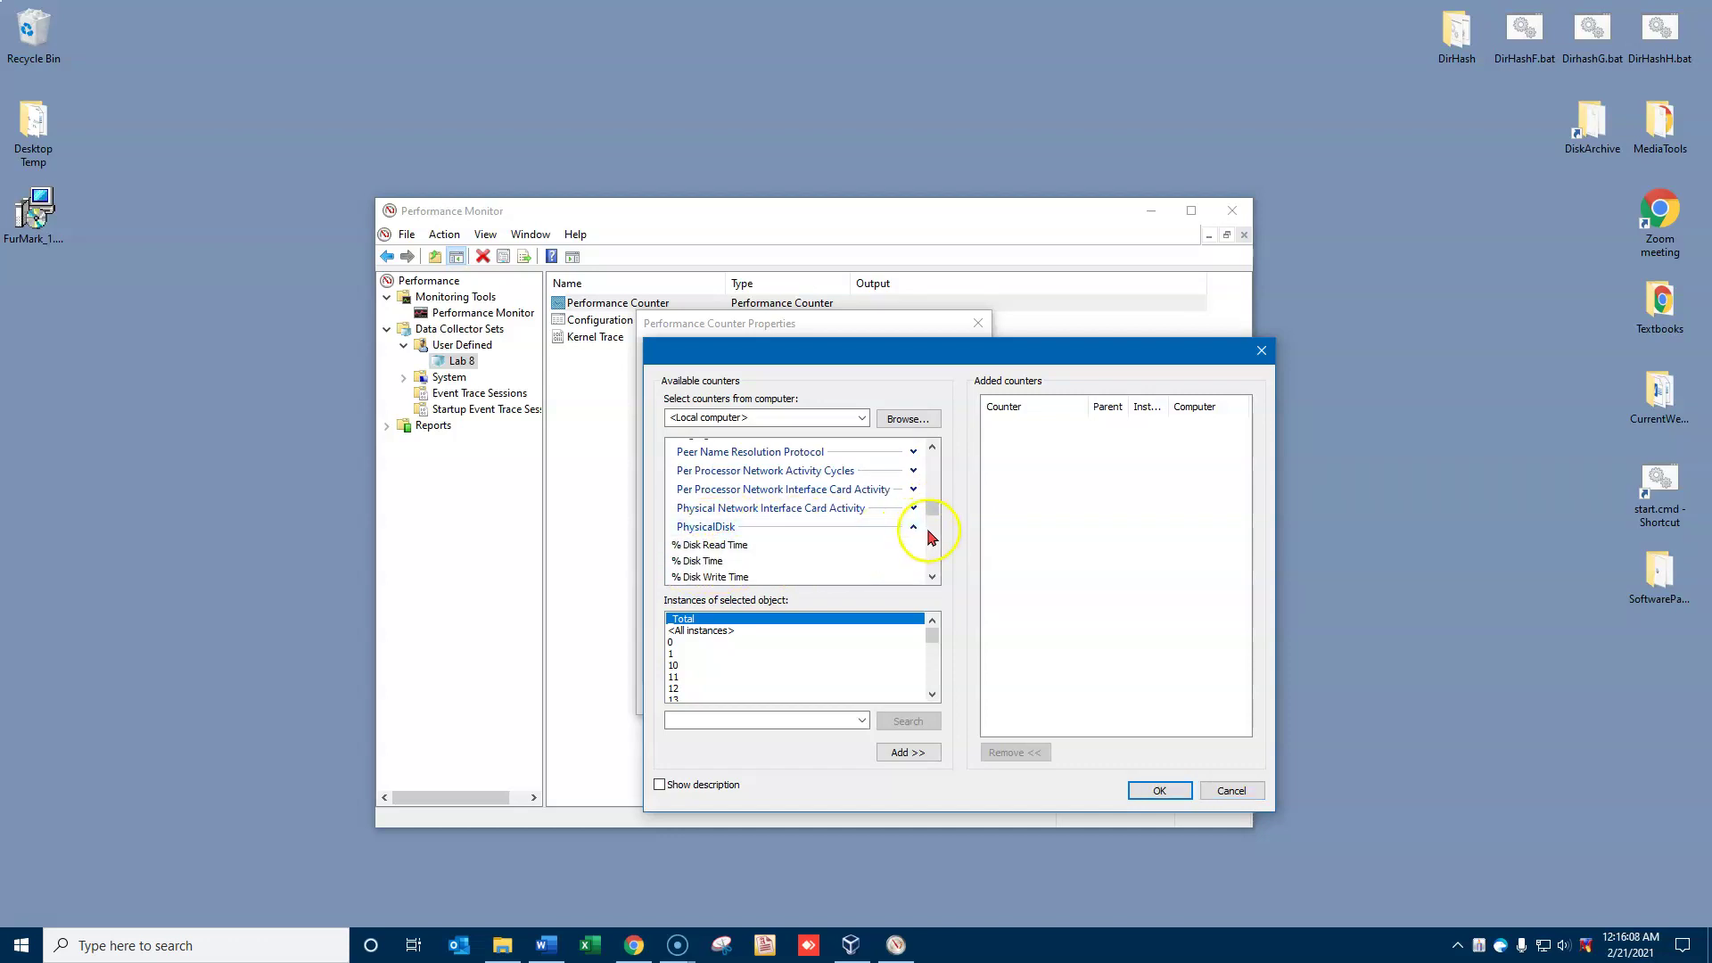
pyautogui.click(932, 578)
pyautogui.click(932, 578)
pyautogui.click(932, 577)
pyautogui.click(931, 578)
pyautogui.click(932, 578)
pyautogui.click(932, 578)
pyautogui.click(932, 578)
pyautogui.click(932, 578)
pyautogui.click(932, 578)
pyautogui.click(932, 578)
pyautogui.click(932, 578)
pyautogui.click(932, 578)
pyautogui.click(932, 577)
pyautogui.click(932, 578)
pyautogui.click(932, 578)
pyautogui.click(932, 578)
pyautogui.click(932, 577)
pyautogui.click(932, 577)
pyautogui.click(932, 578)
pyautogui.click(931, 578)
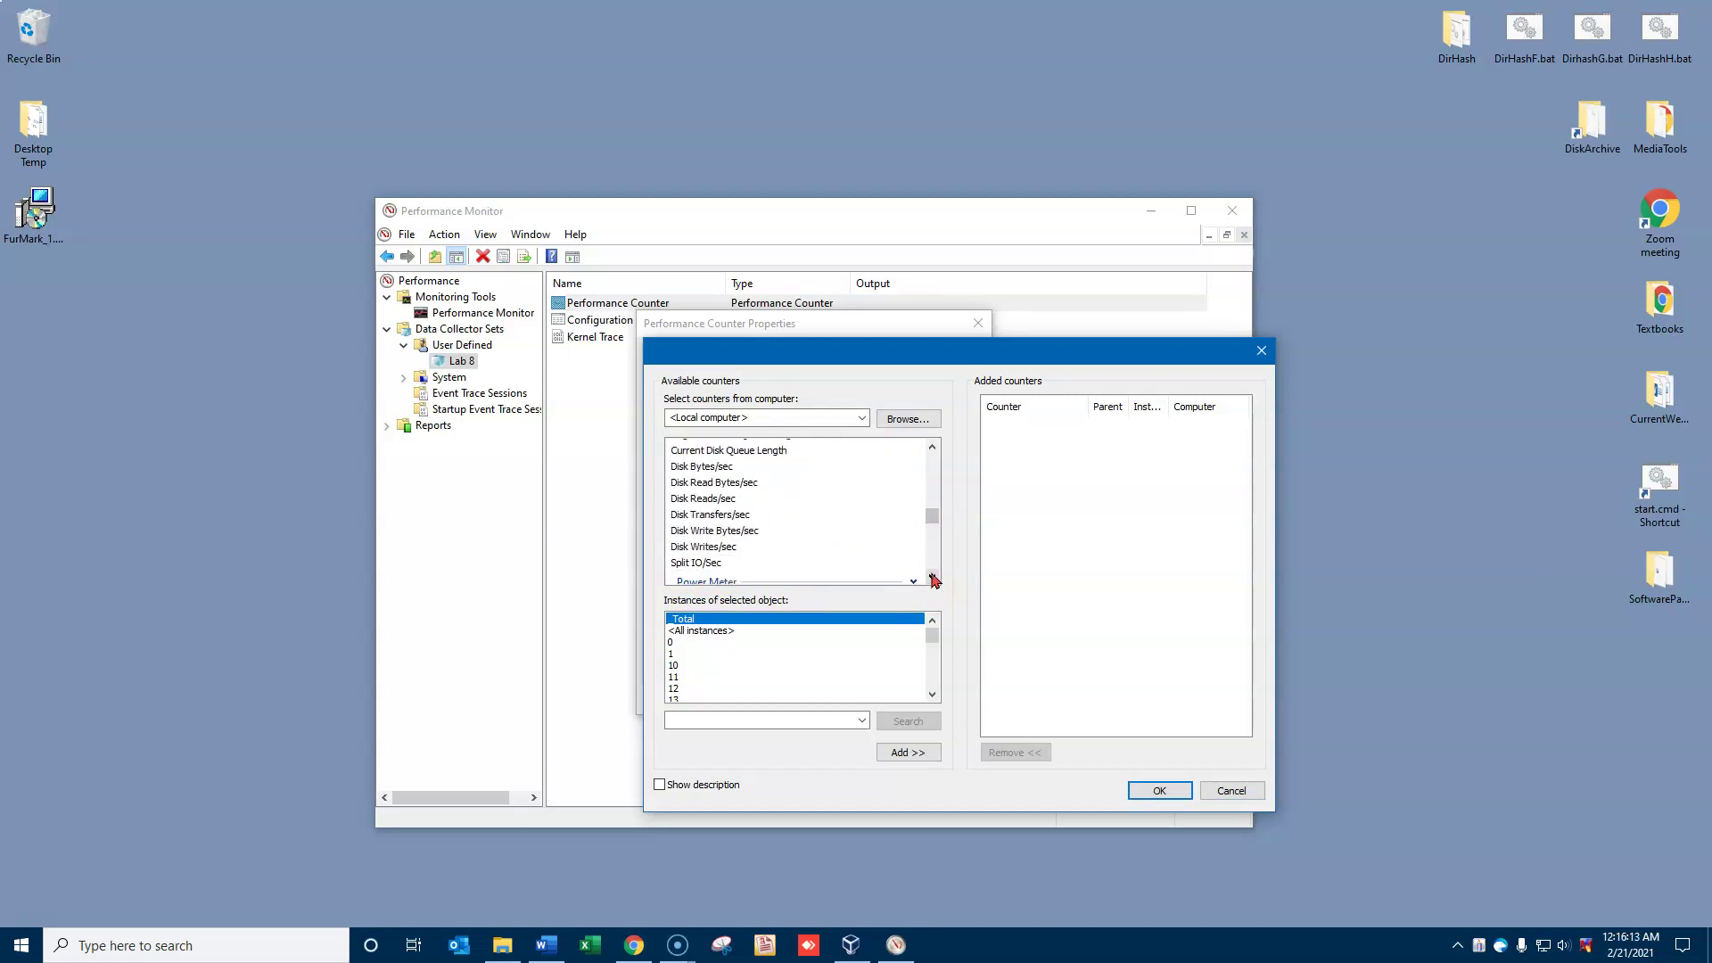
pyautogui.click(701, 483)
pyautogui.click(908, 752)
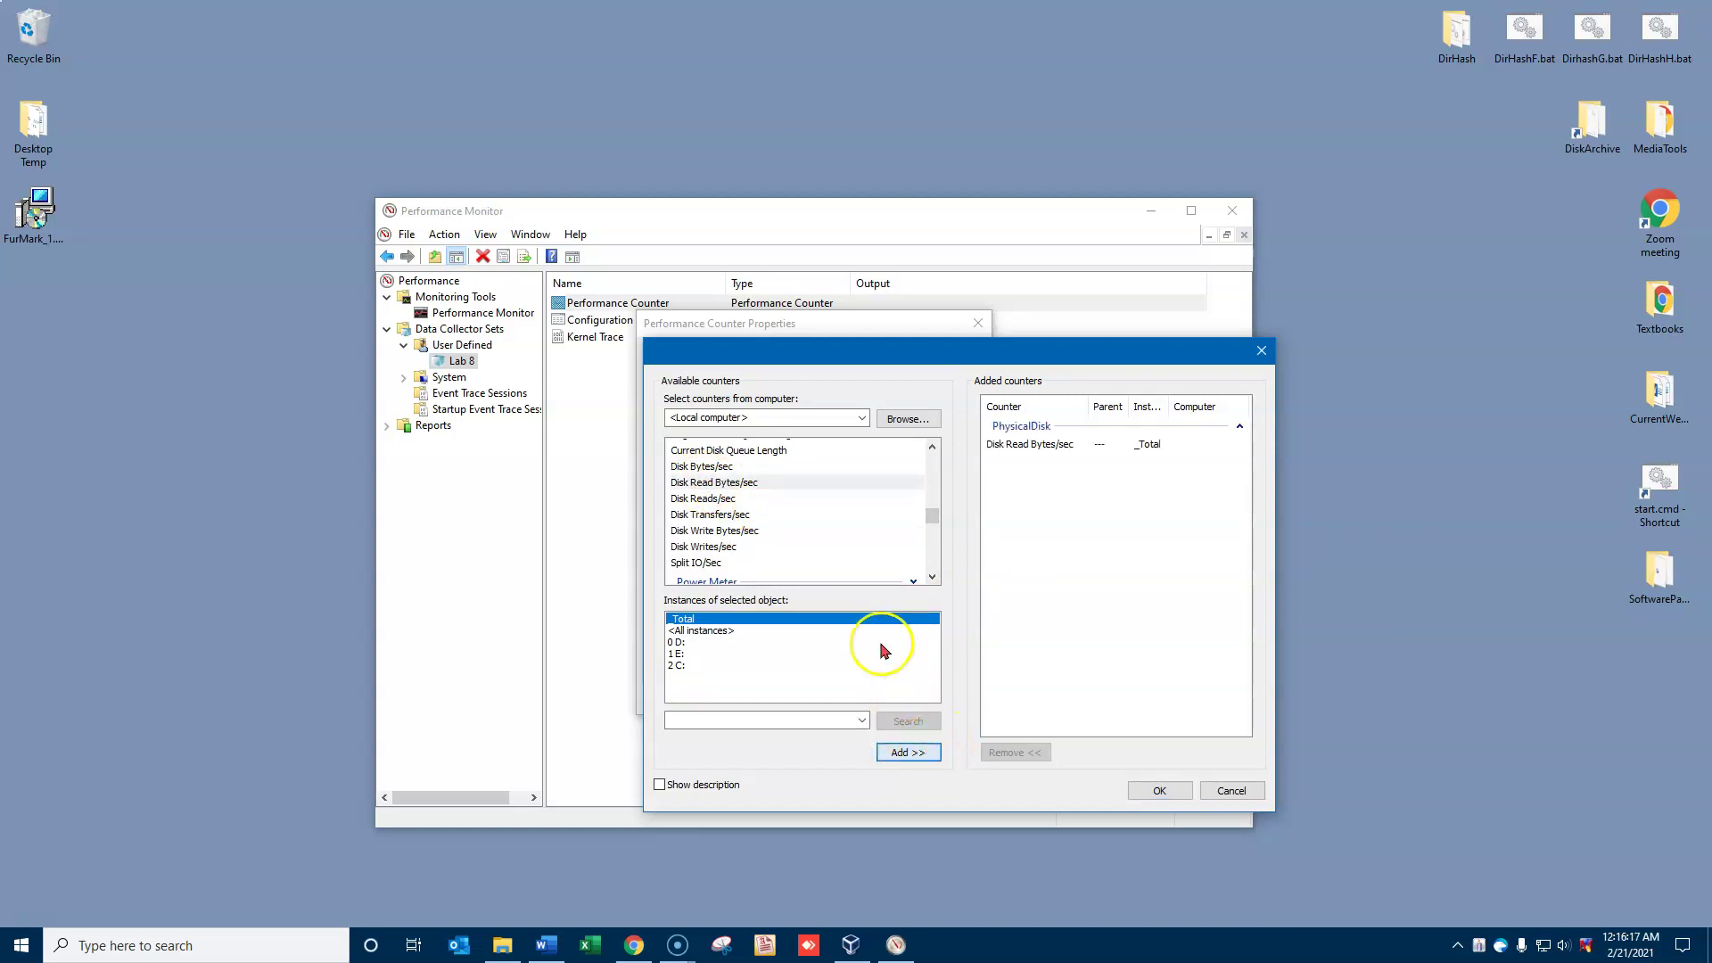
pyautogui.click(733, 531)
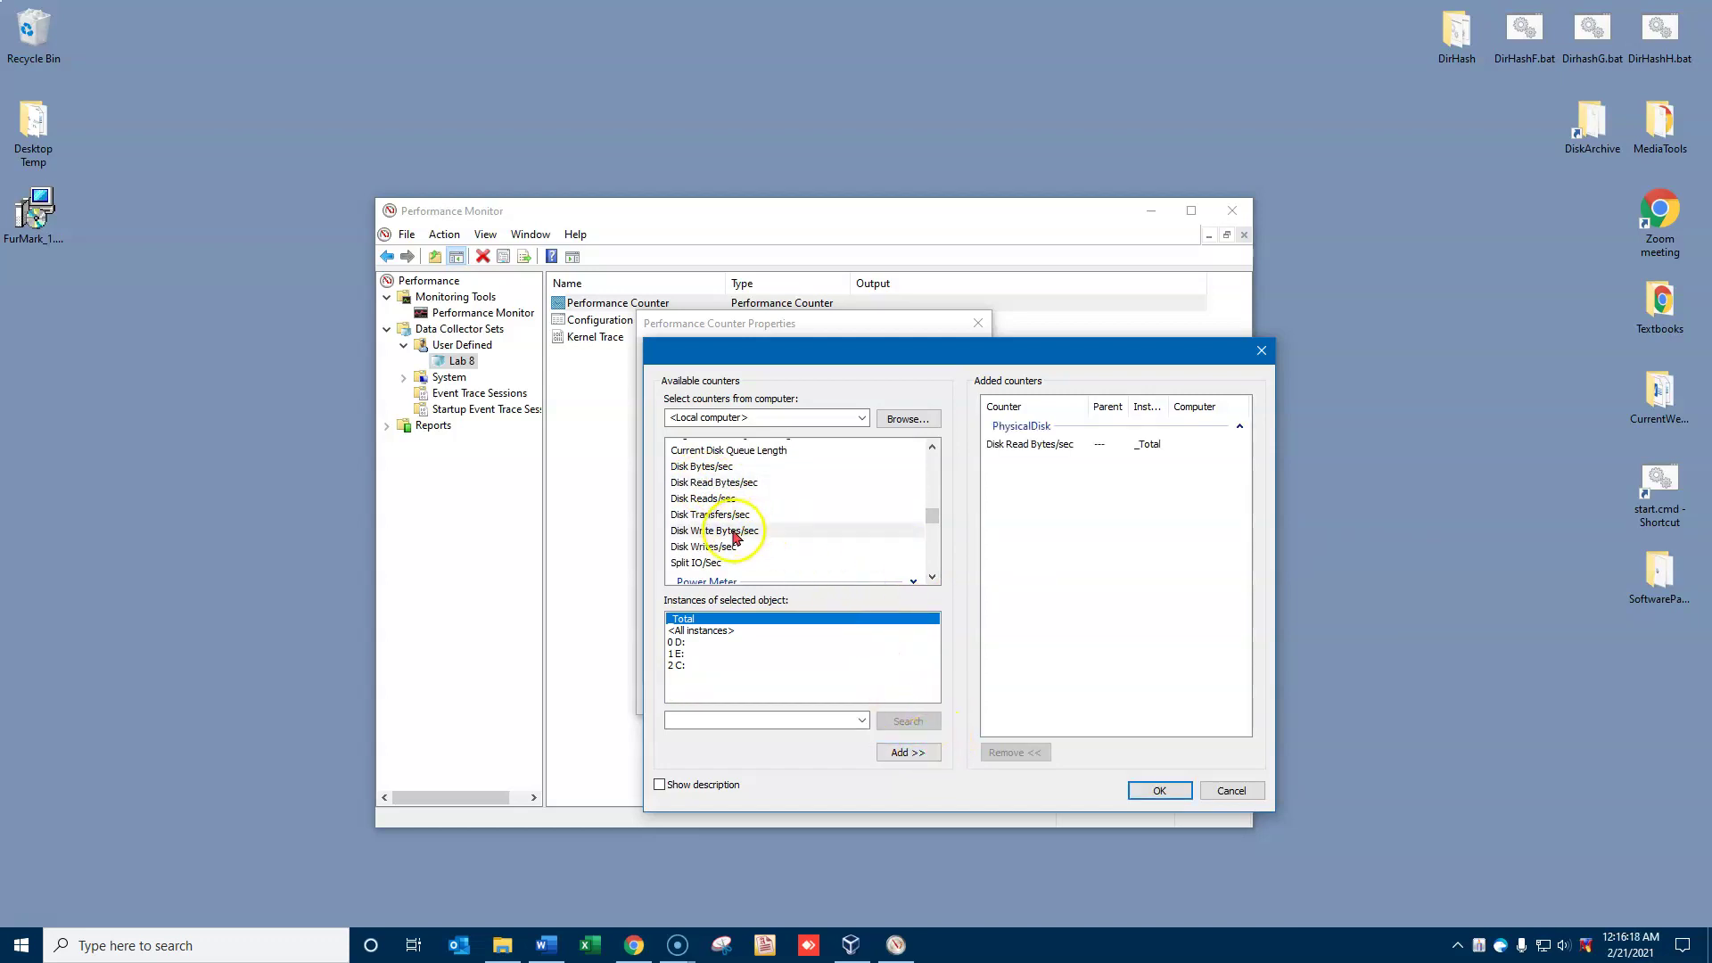
pyautogui.click(935, 753)
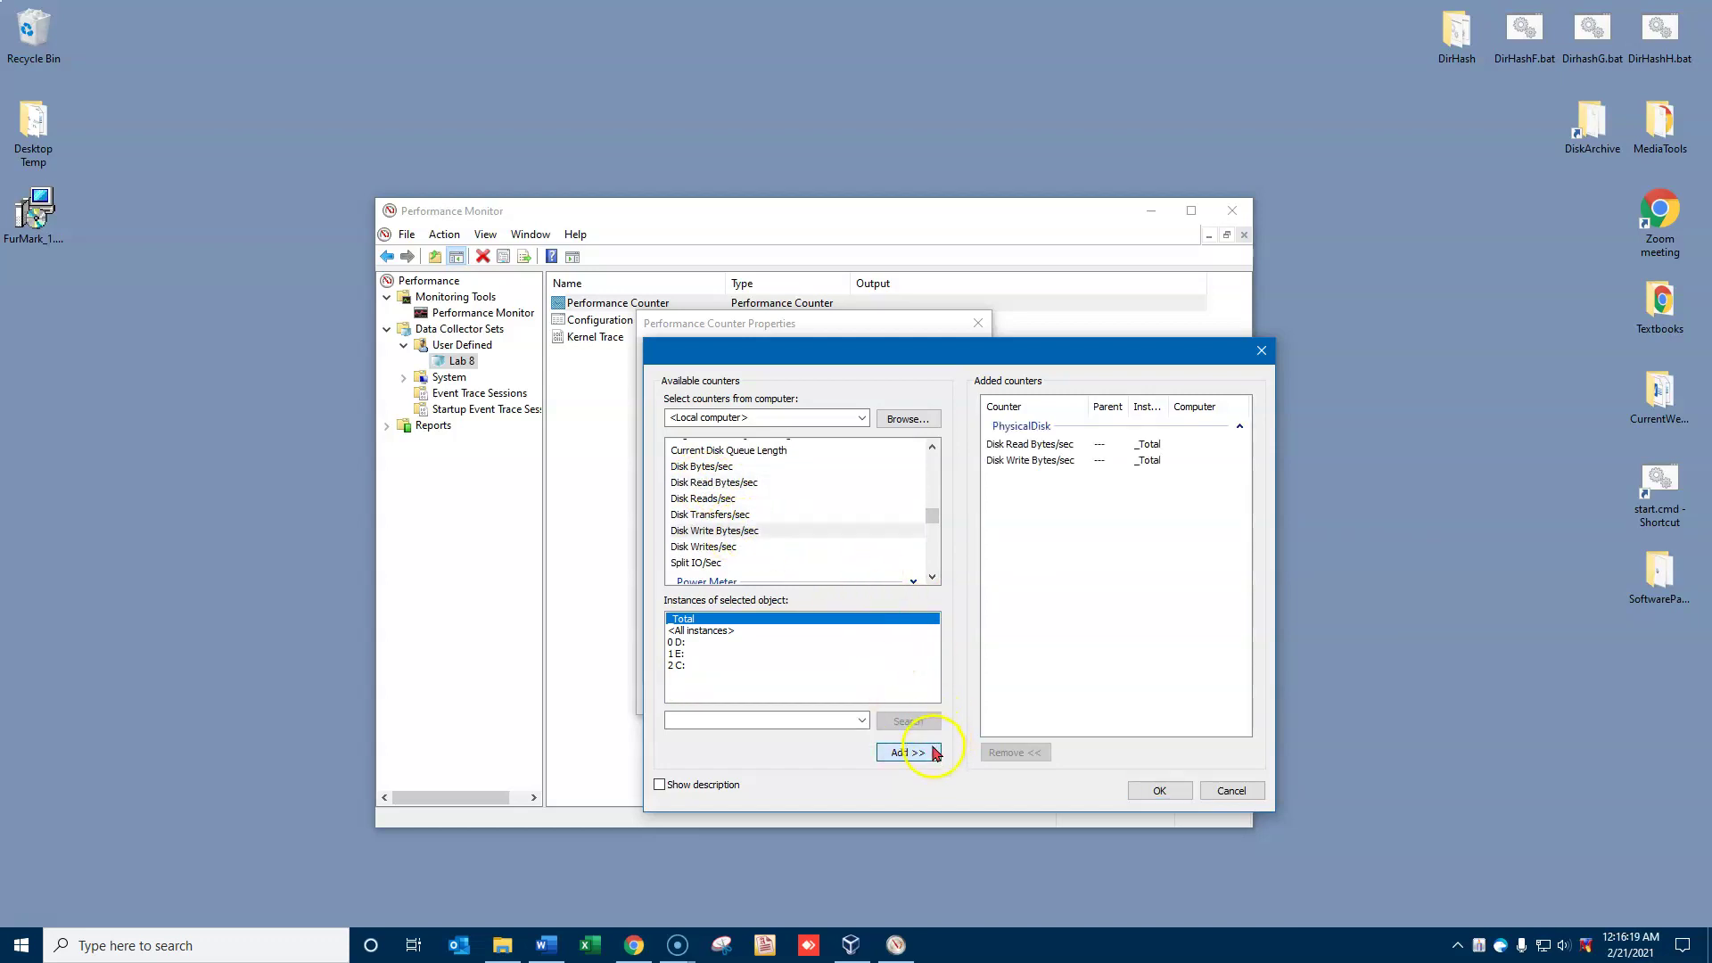
pyautogui.click(713, 469)
pyautogui.click(932, 752)
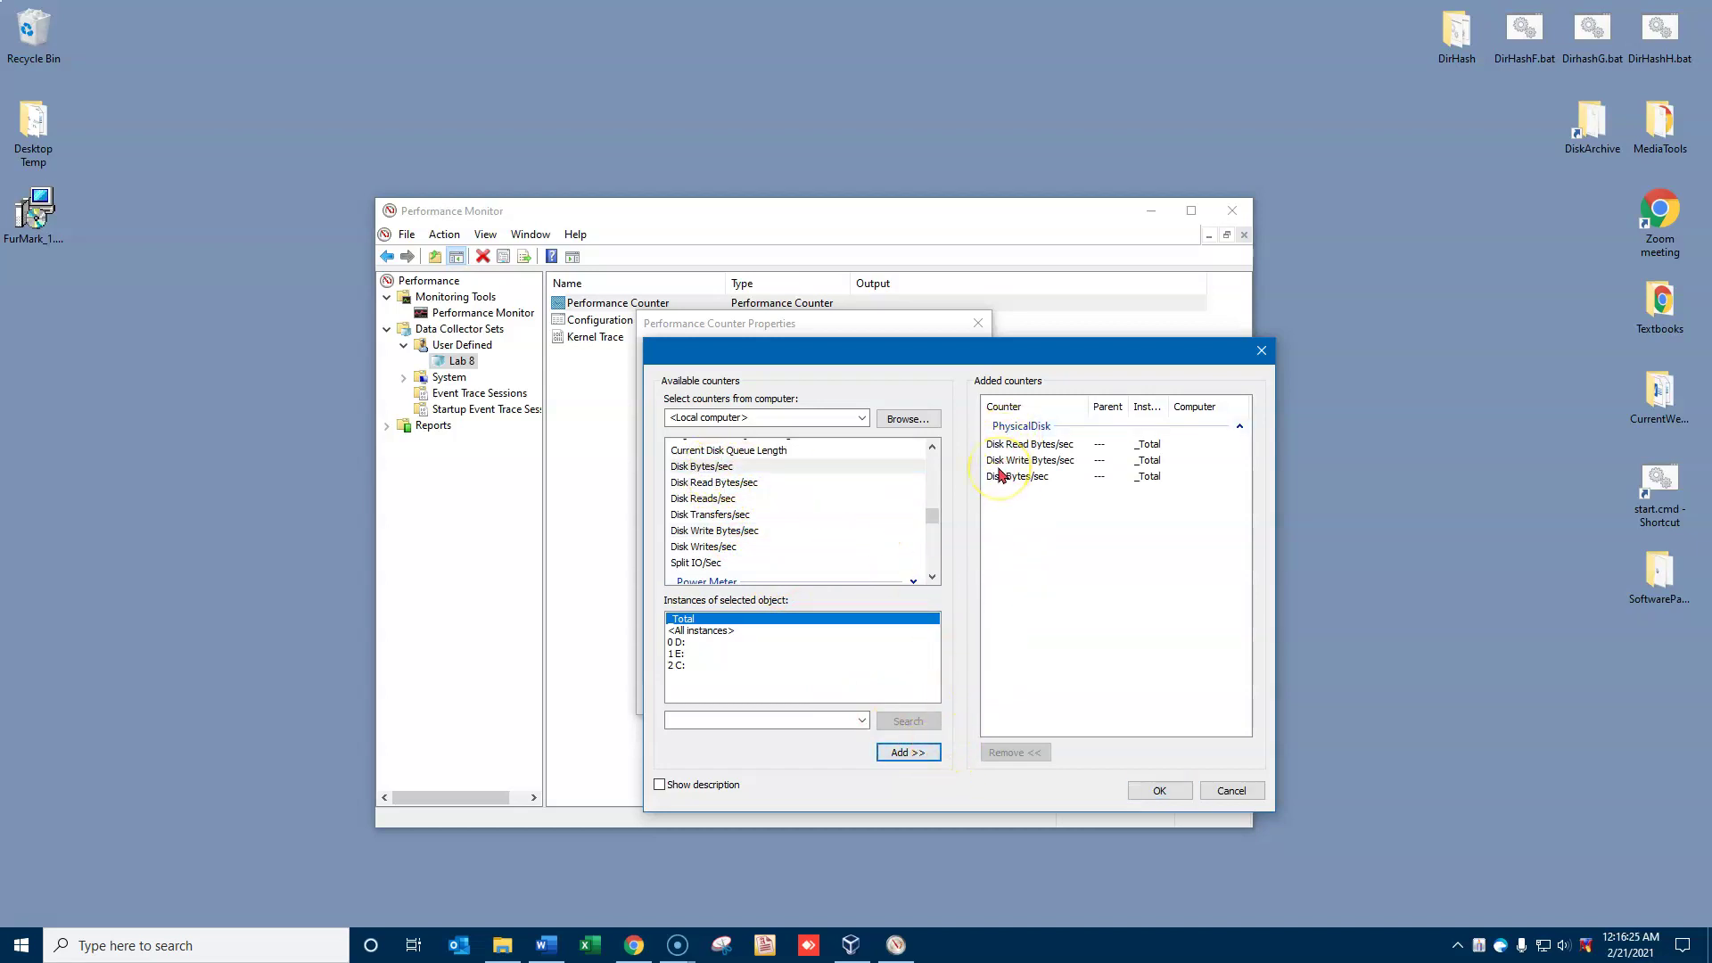
pyautogui.click(1160, 793)
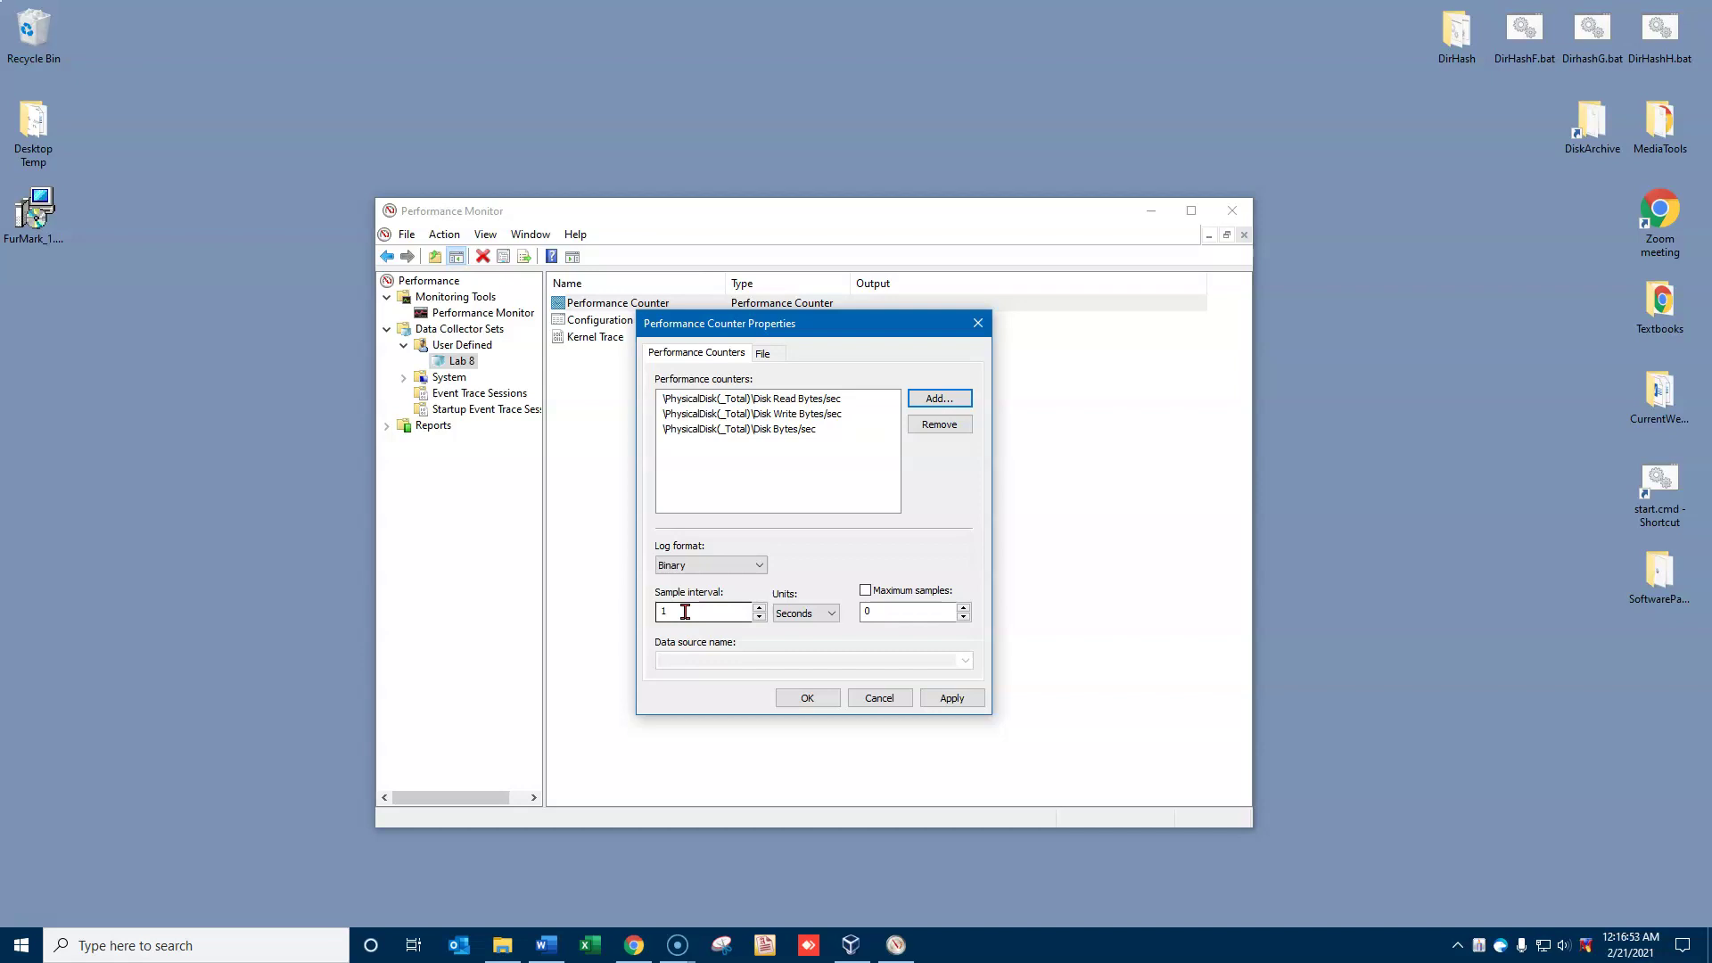
# Save the counter settings and start the Lab 8 collector set.
pyautogui.click(808, 699)
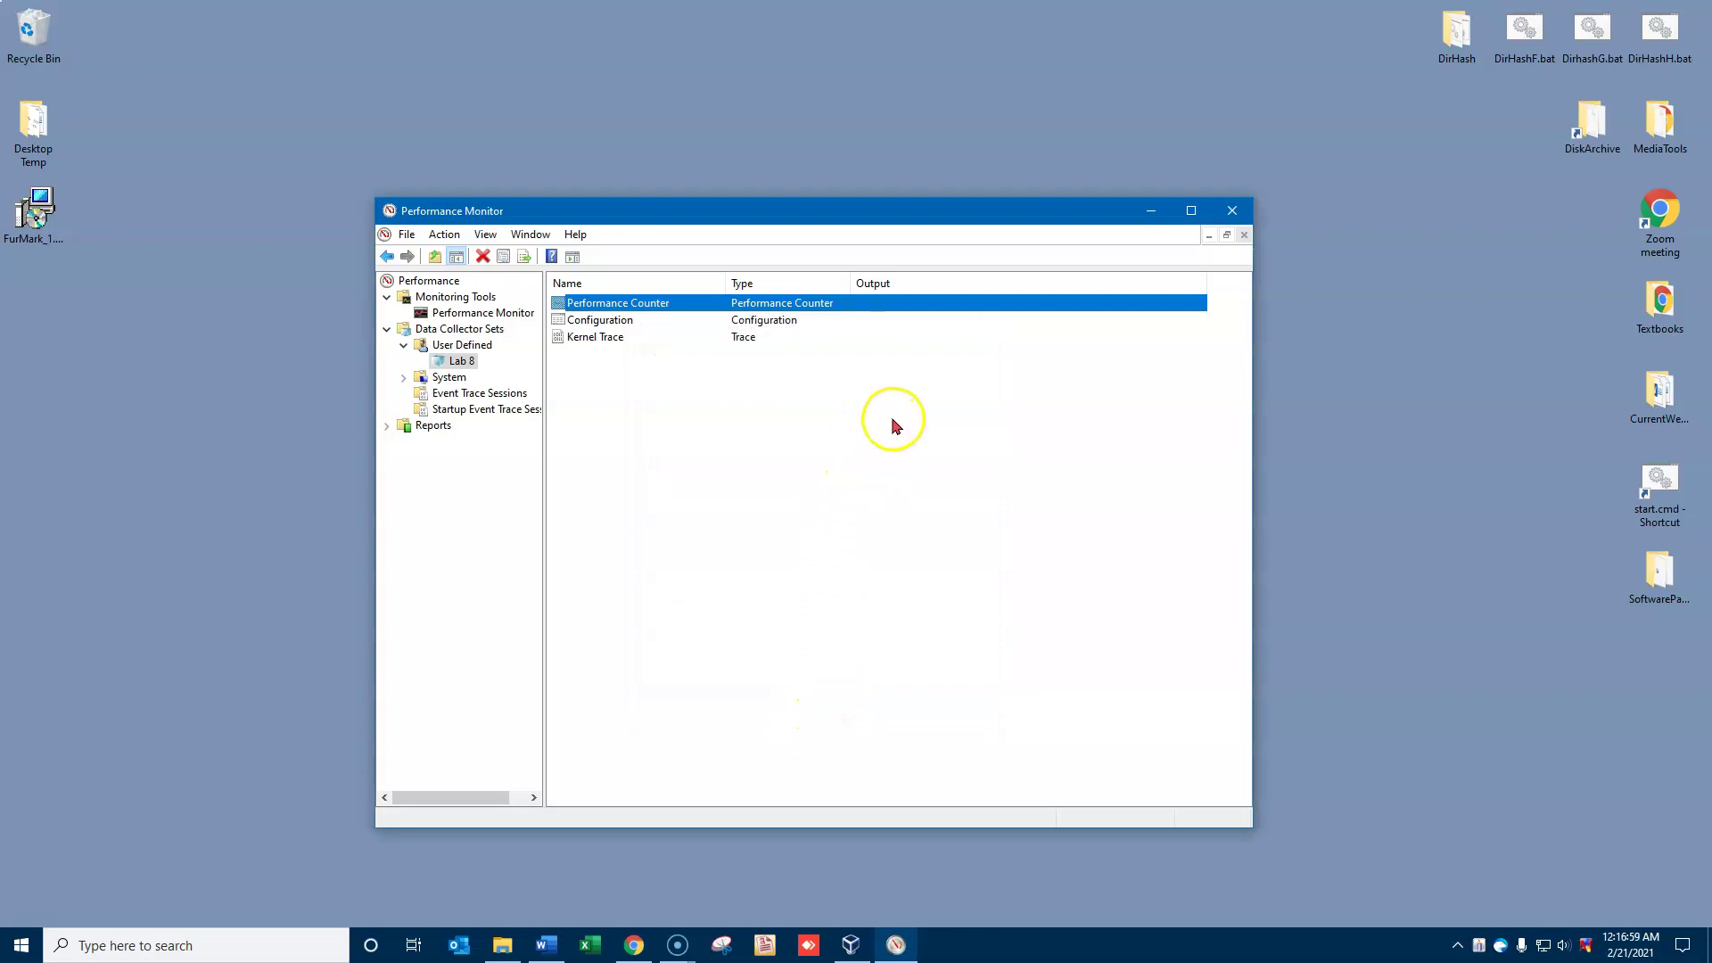
pyautogui.rightClick(466, 367)
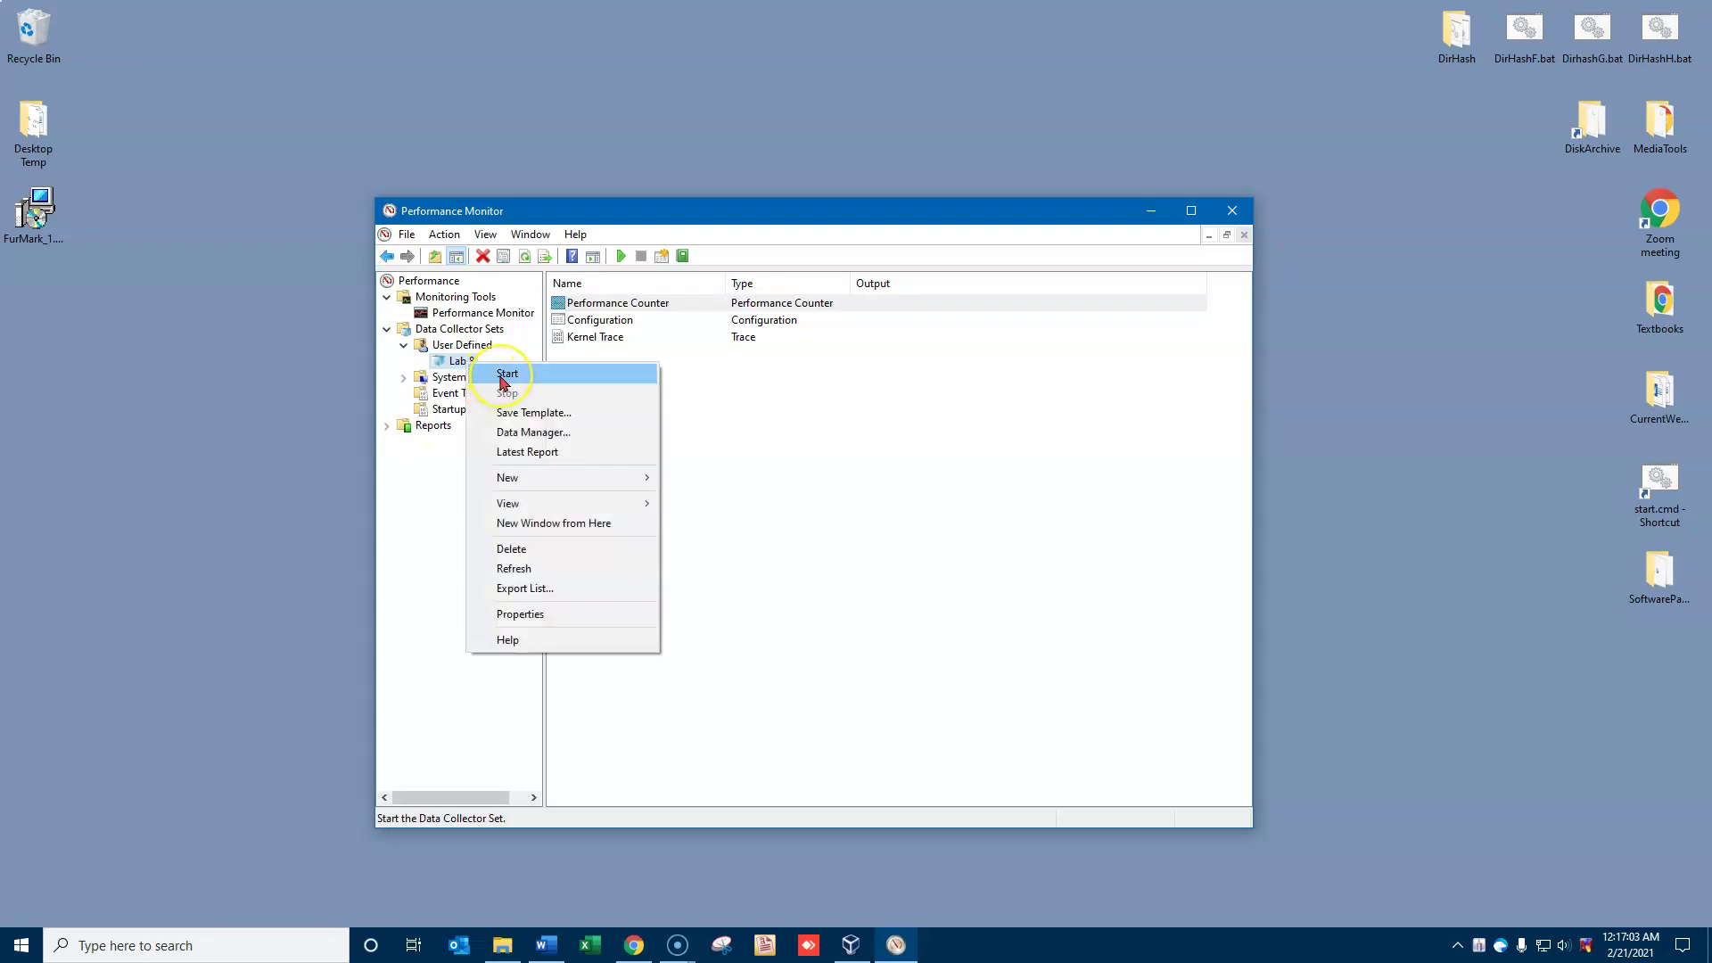
pyautogui.click(502, 382)
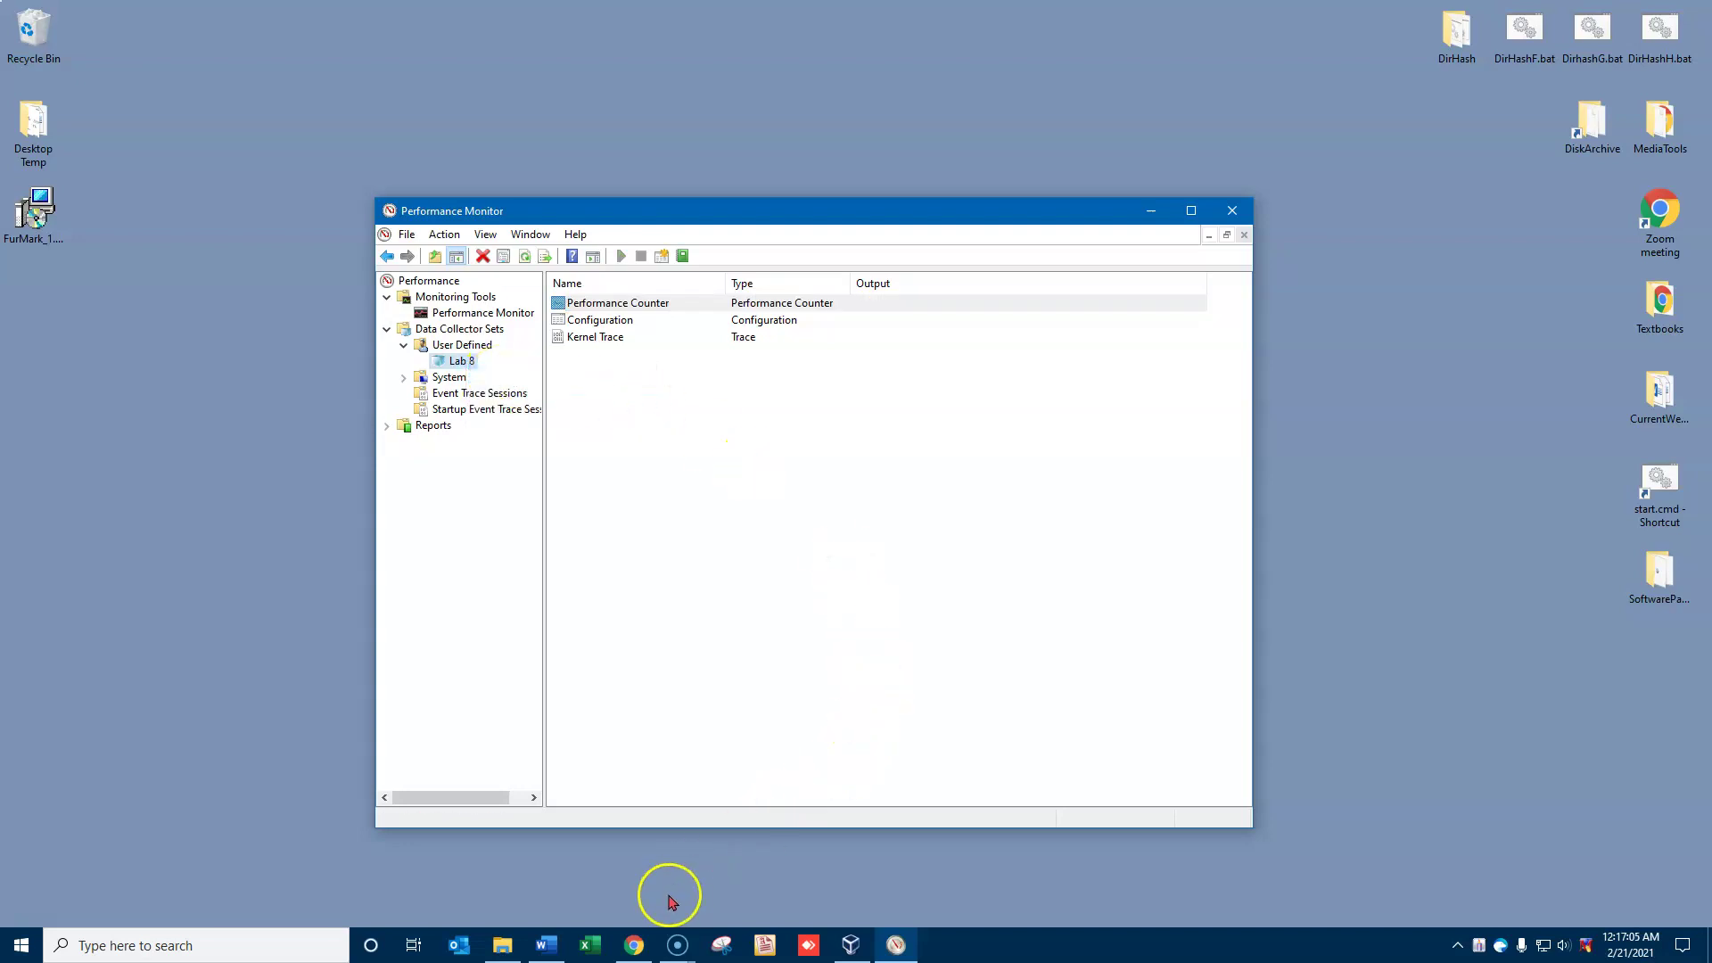
pyautogui.click(635, 942)
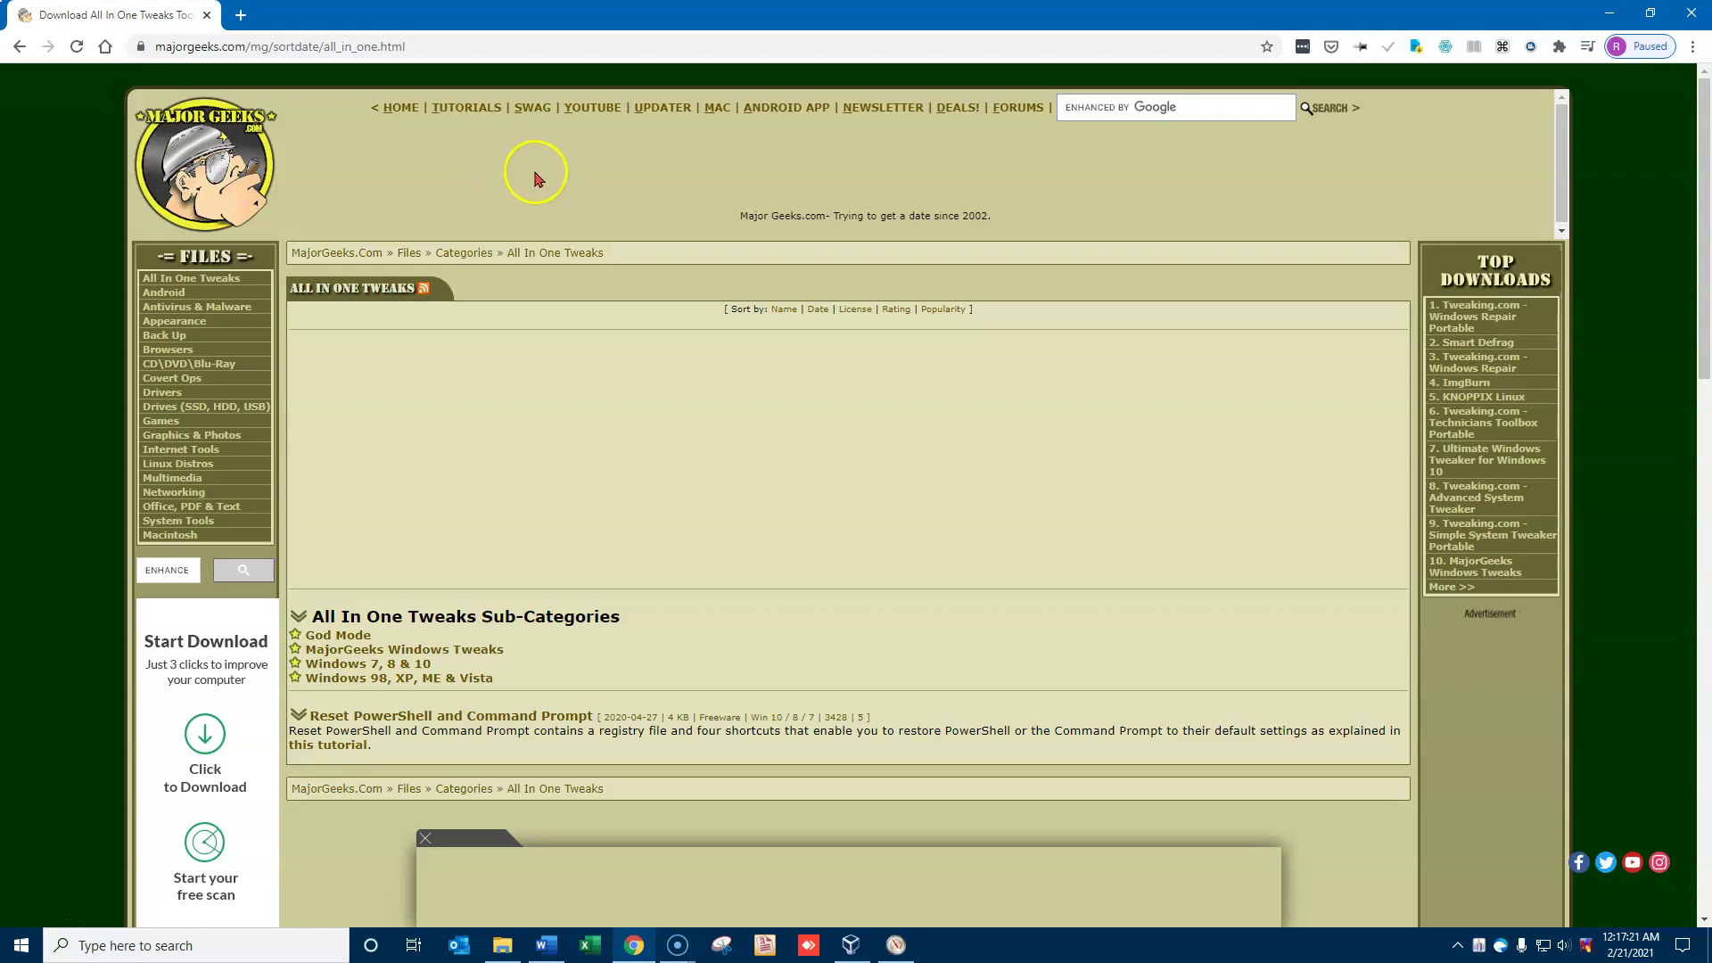
# Download FurMark from MajorGeeks' System Tools > Benchmarking section, saving it to the Desktop.
pyautogui.click(207, 524)
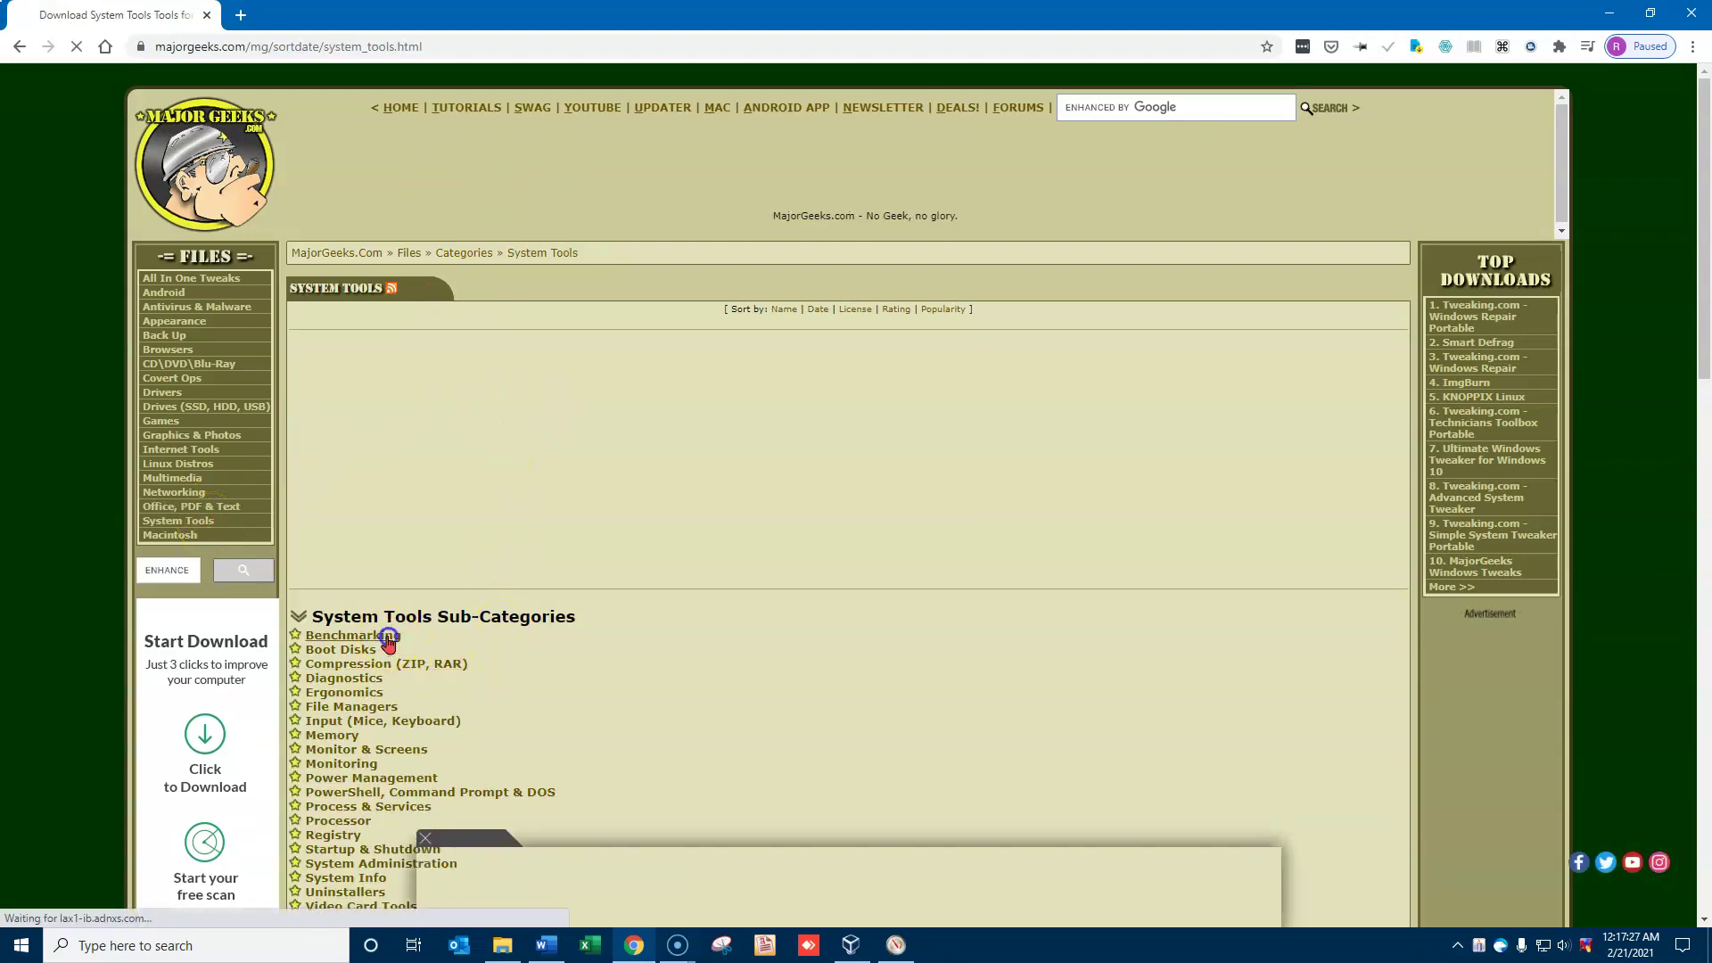
pyautogui.click(352, 635)
pyautogui.scroll(-4, 584, 500)
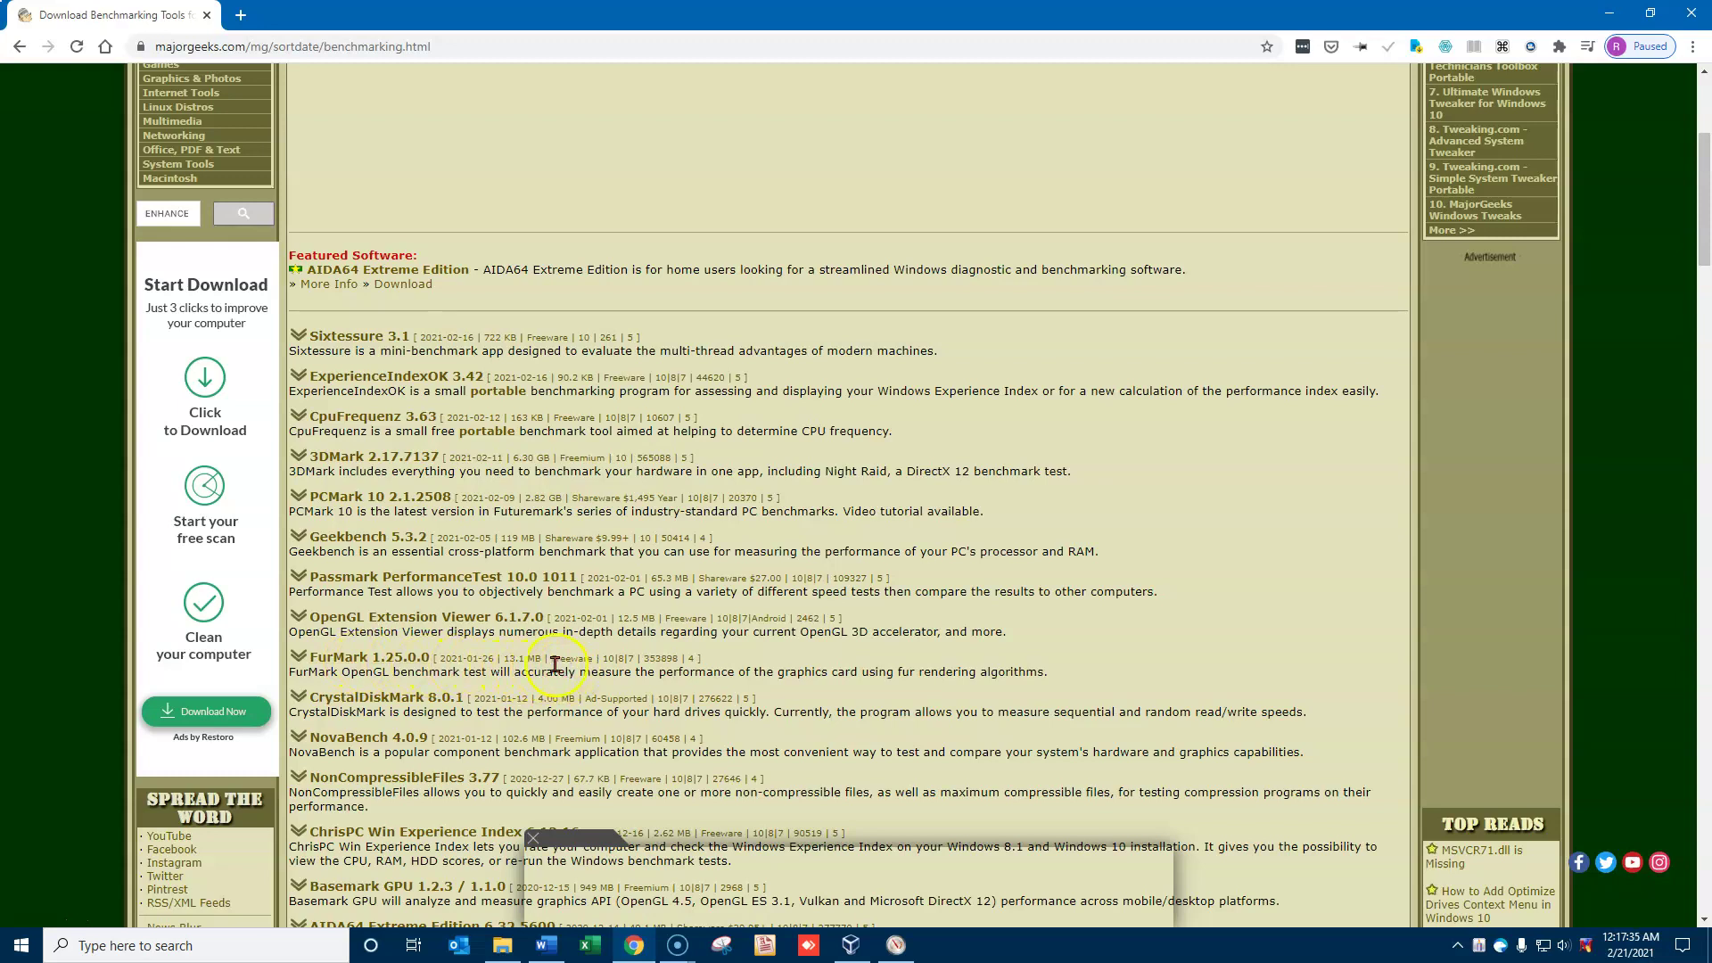
pyautogui.click(402, 666)
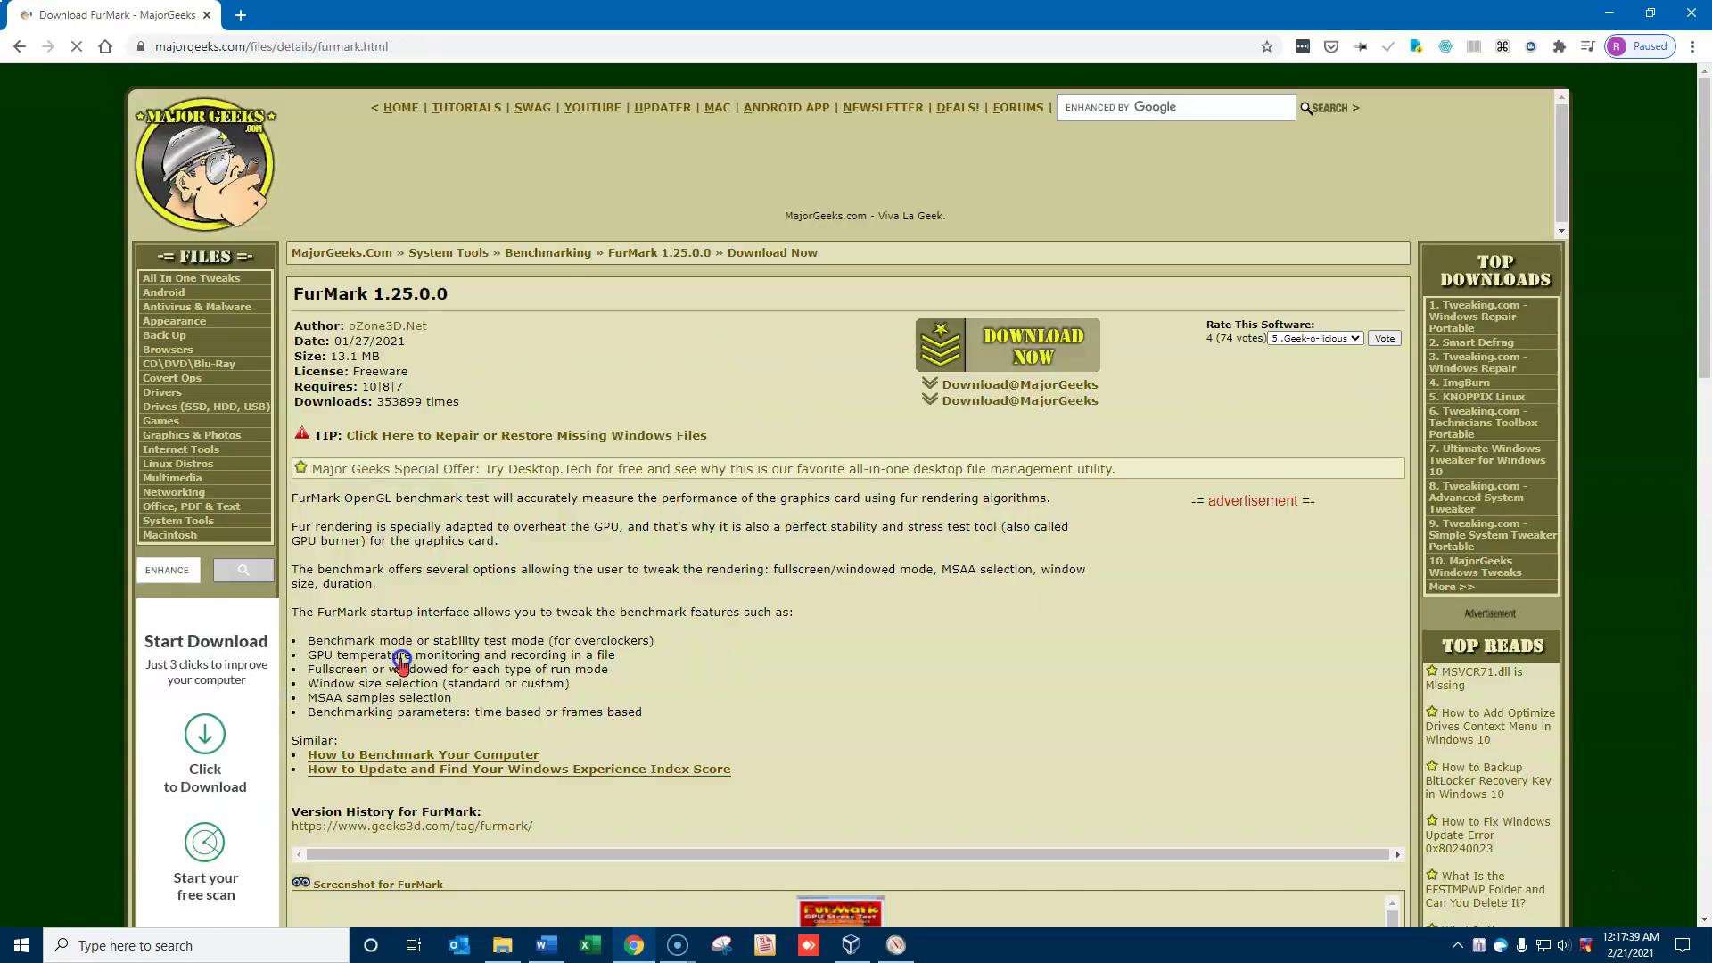
pyautogui.click(991, 409)
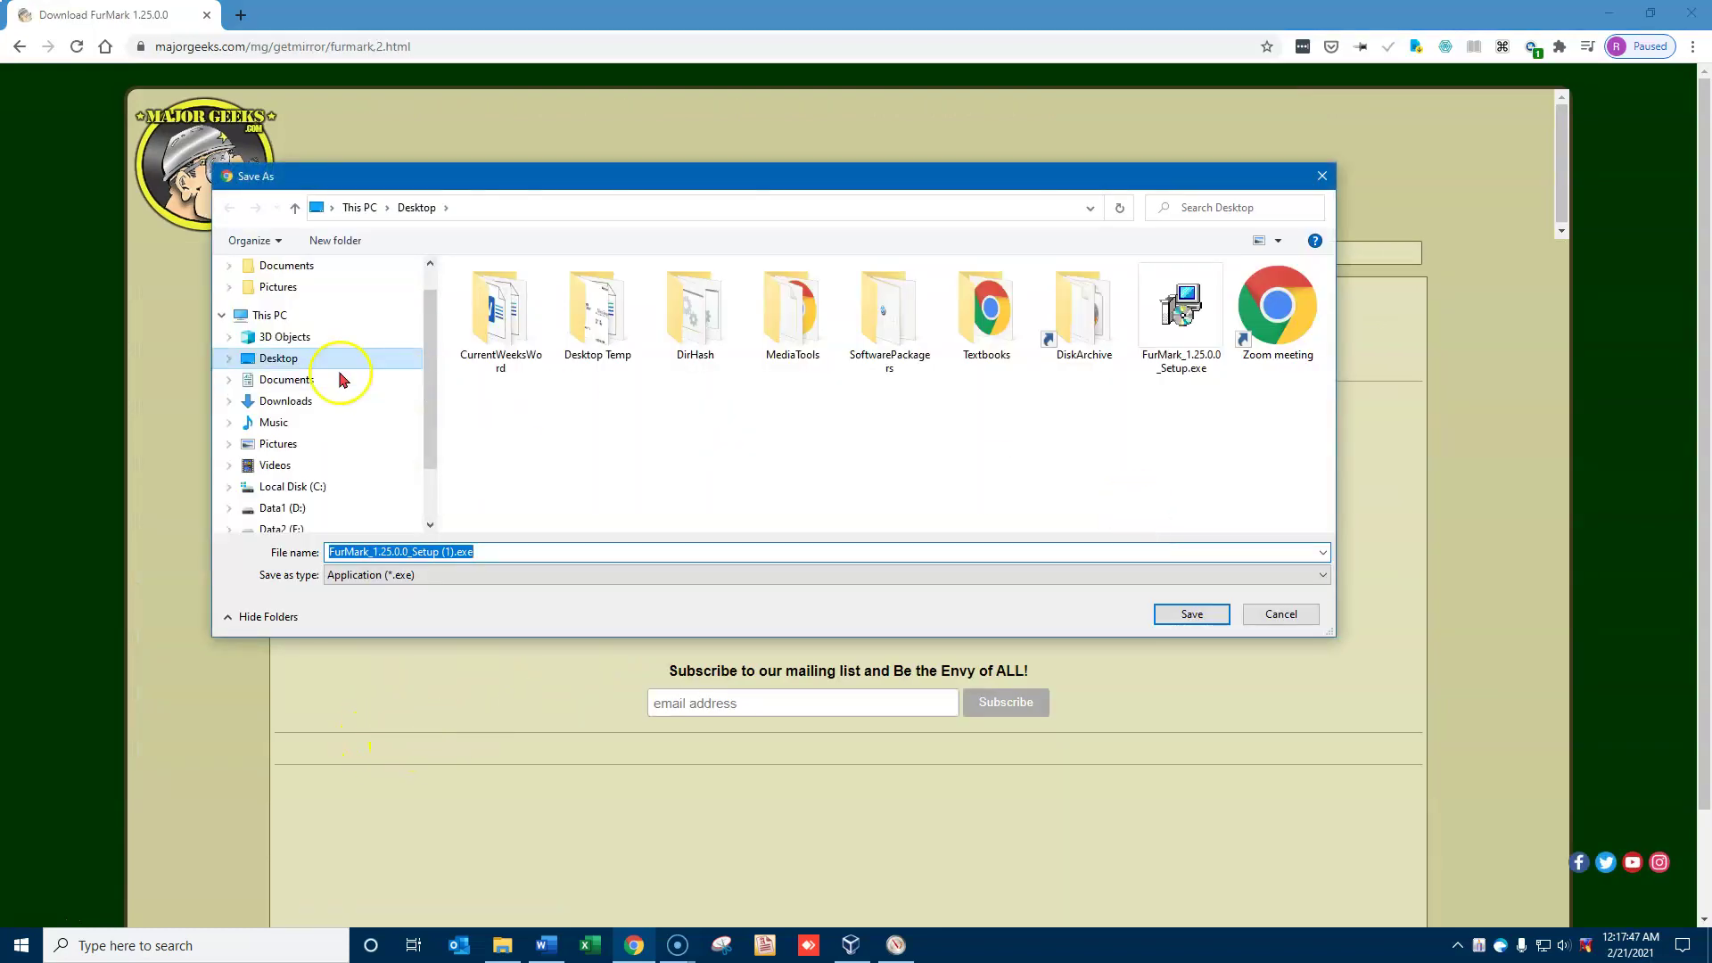
pyautogui.click(290, 362)
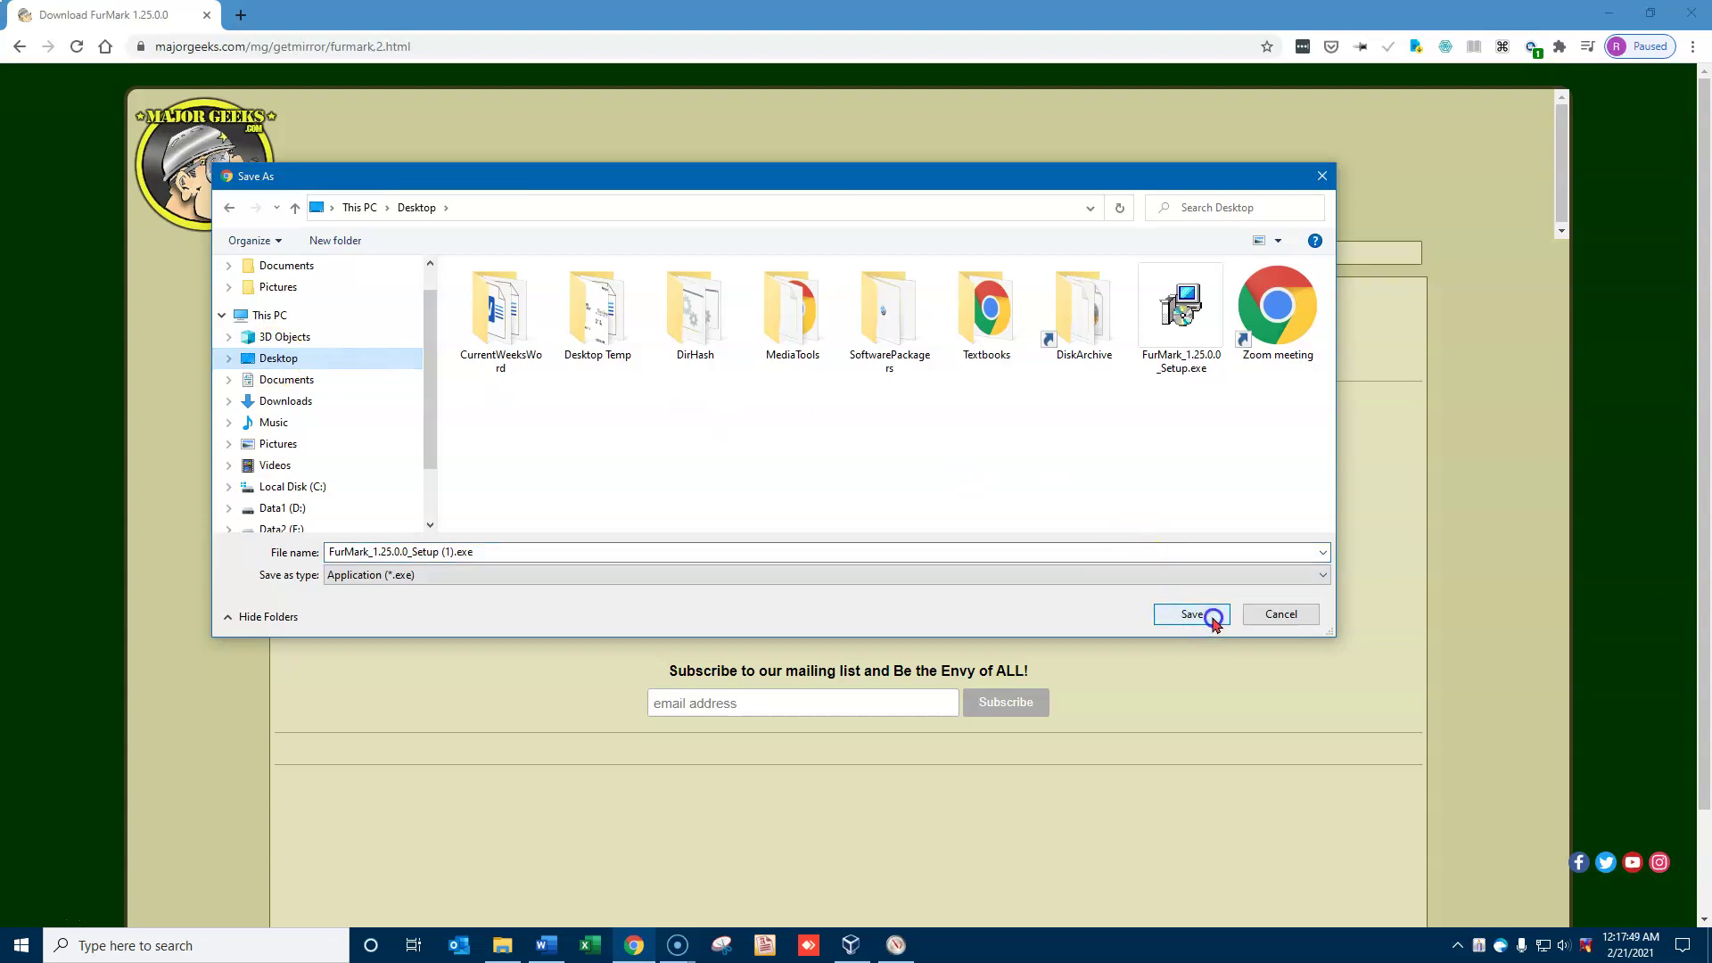
pyautogui.click(1208, 616)
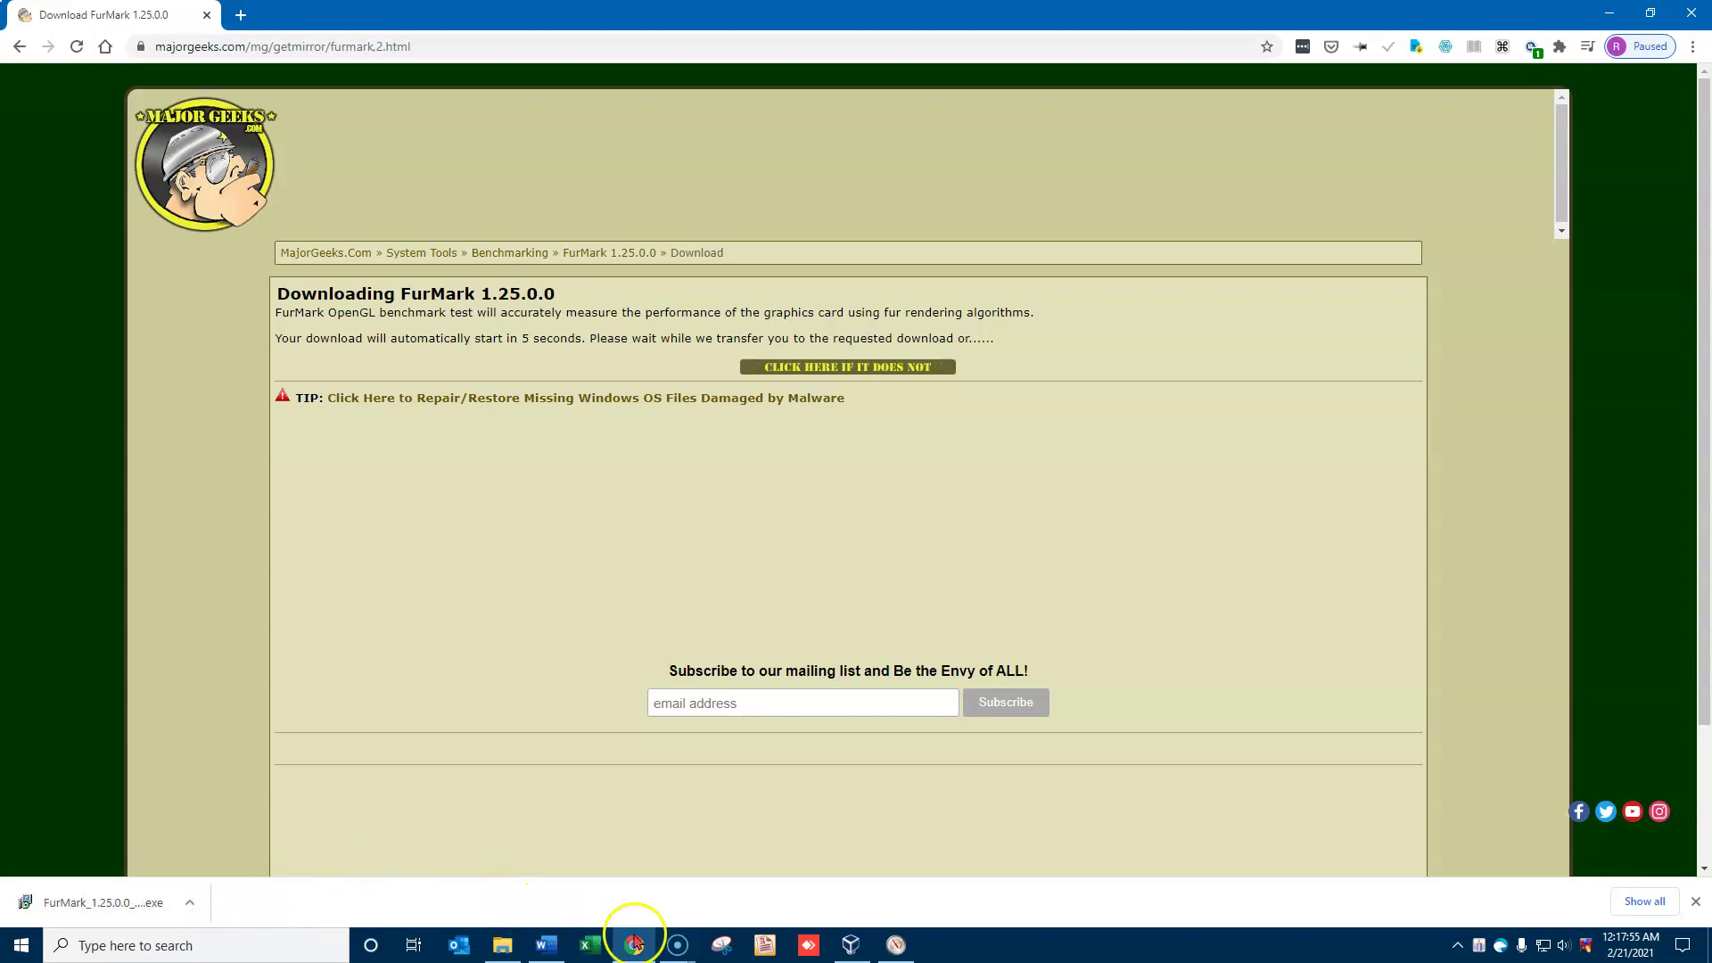
# Stop the running Lab 8 data collector set.
pyautogui.click(896, 946)
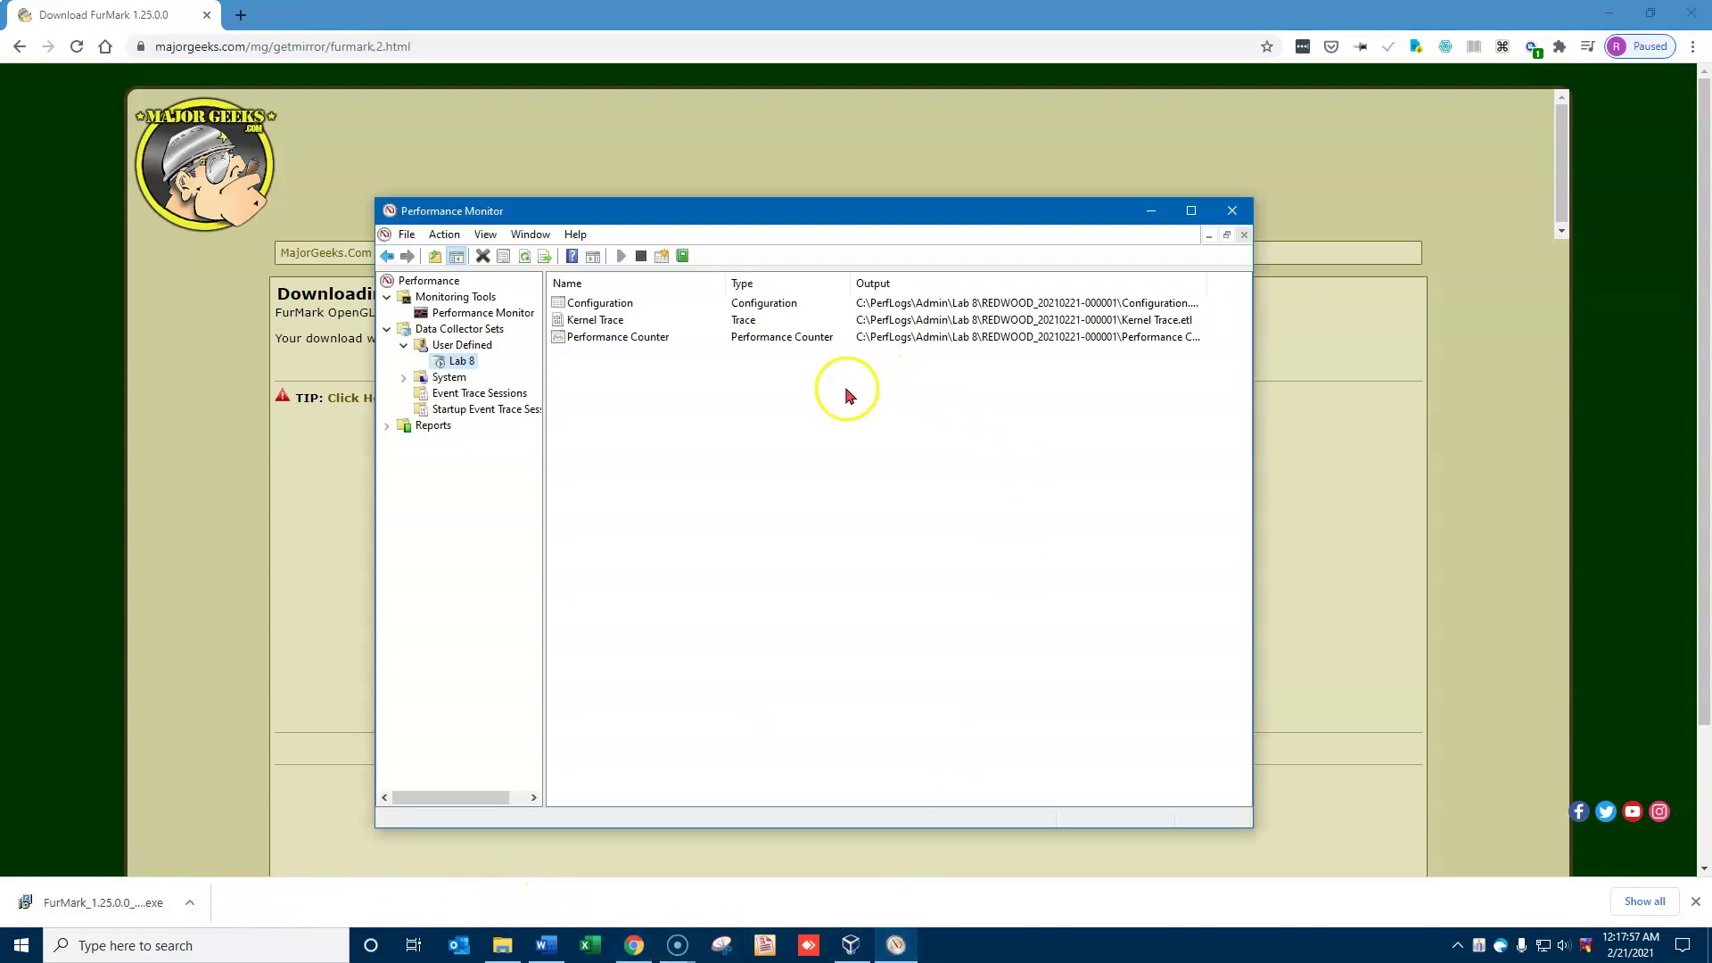
pyautogui.rightClick(454, 362)
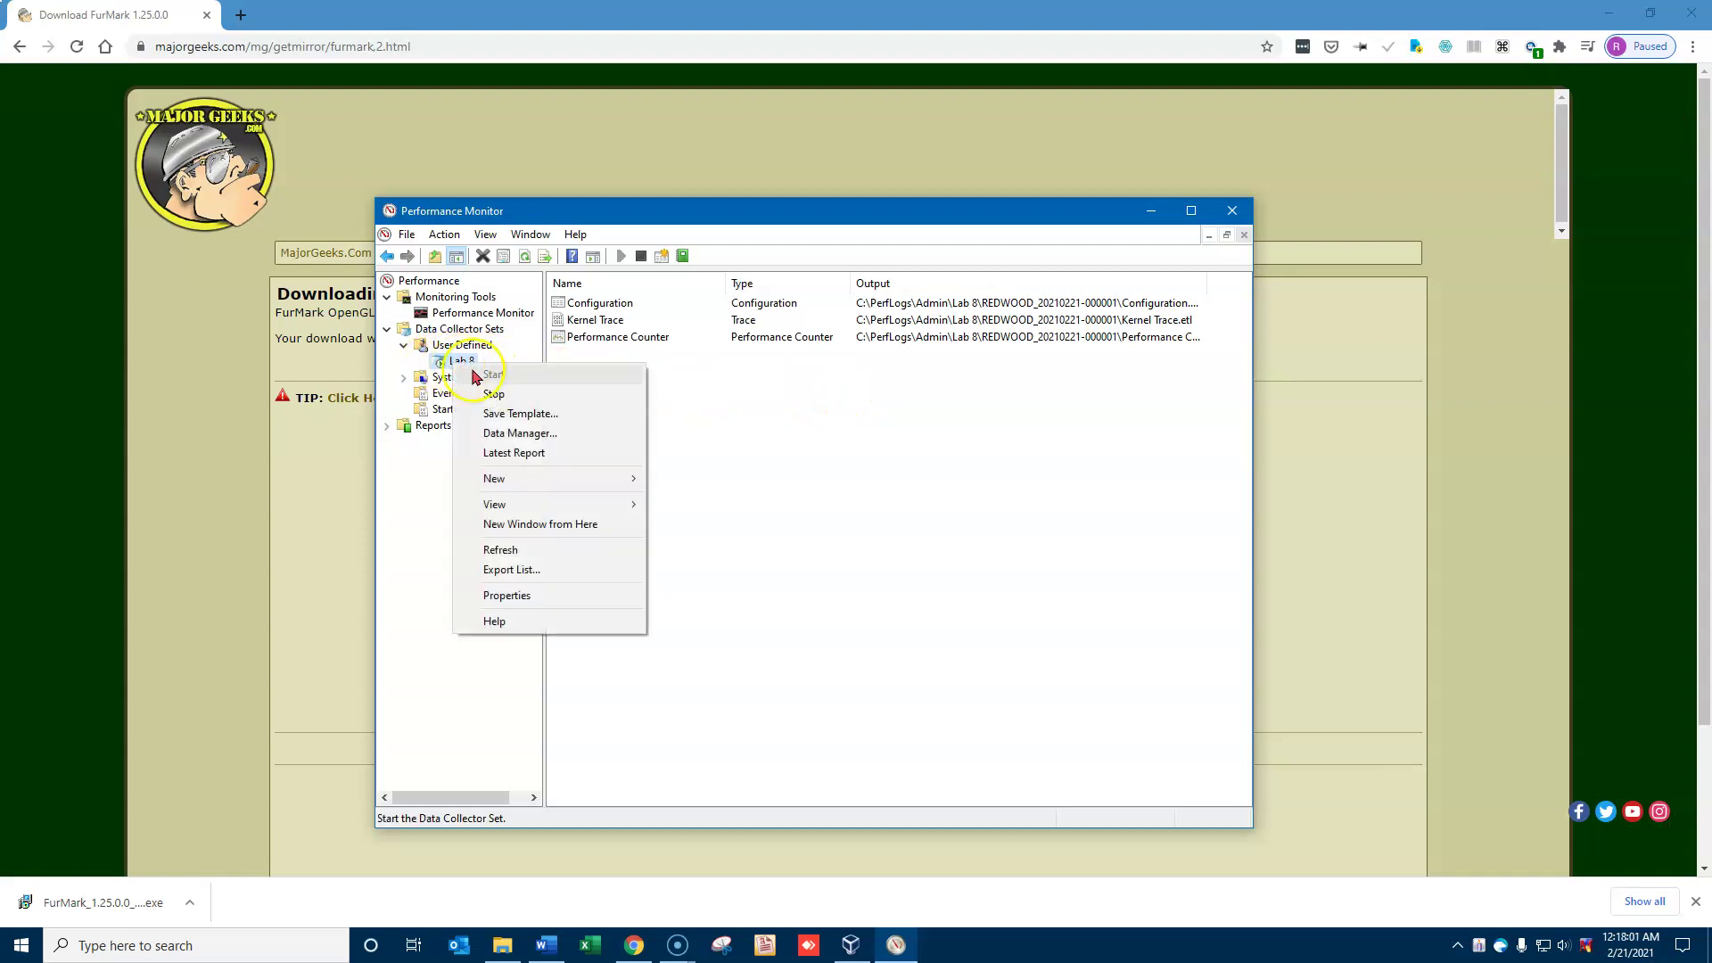
pyautogui.click(493, 395)
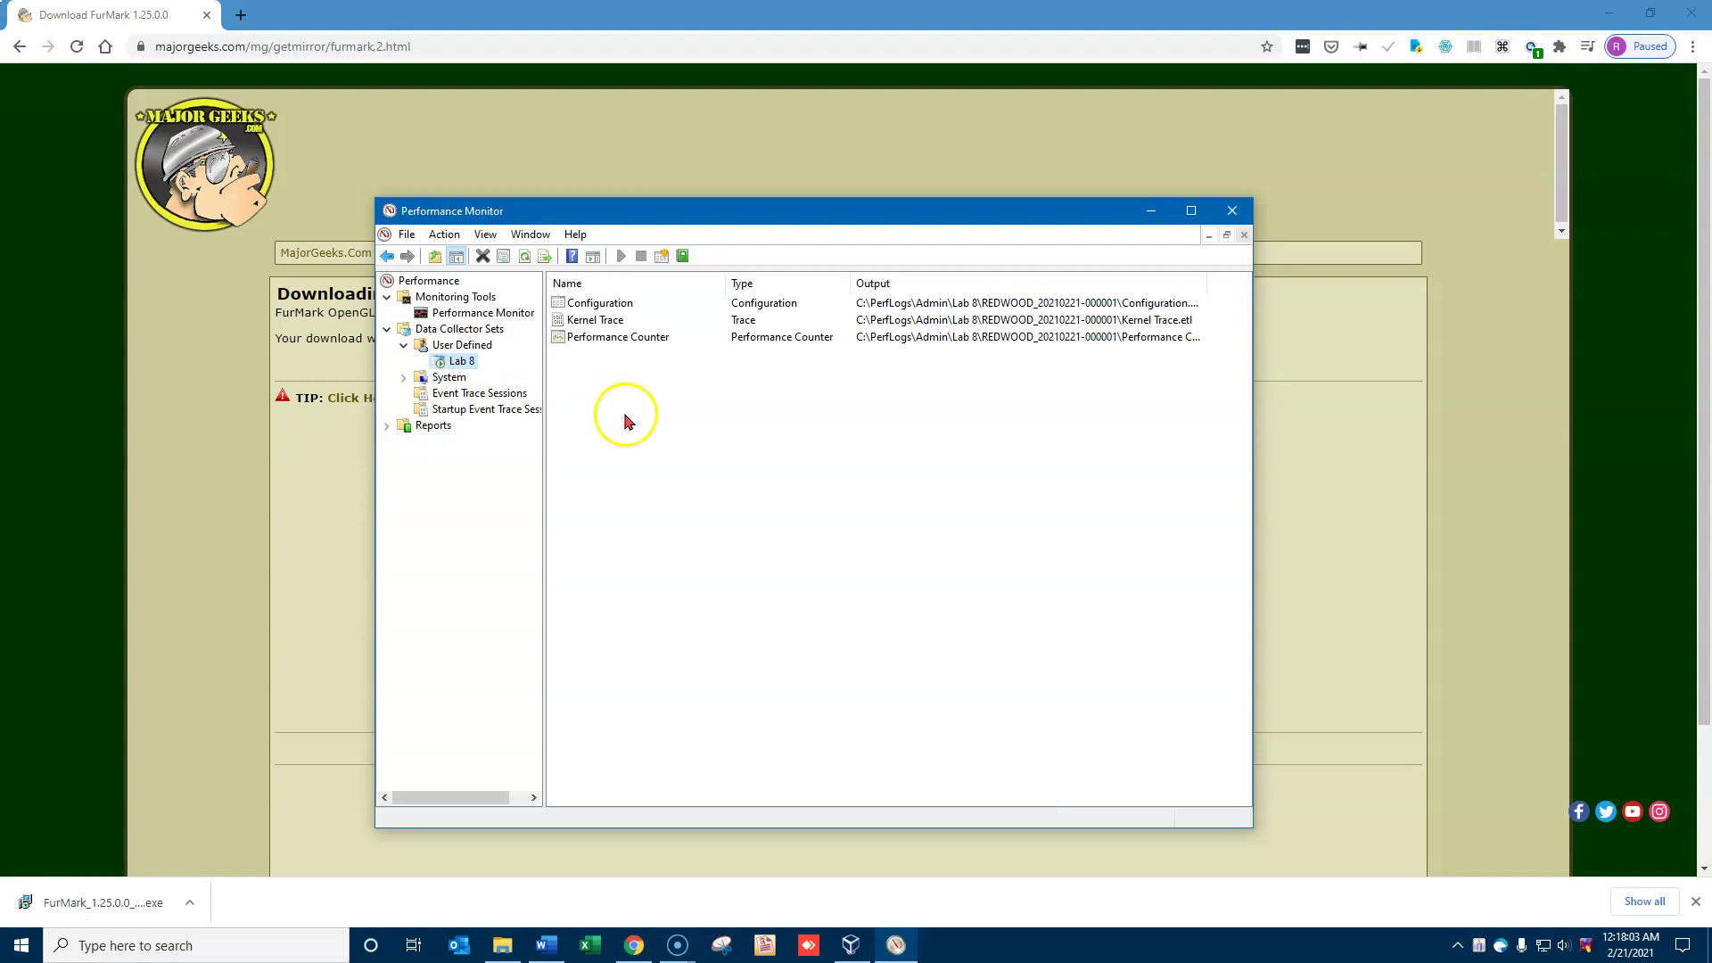
# Open Lab 8's REDWOOD report and expand its CPU Process image statistics.
pyautogui.click(386, 426)
pyautogui.doubleClick(468, 442)
pyautogui.click(420, 457)
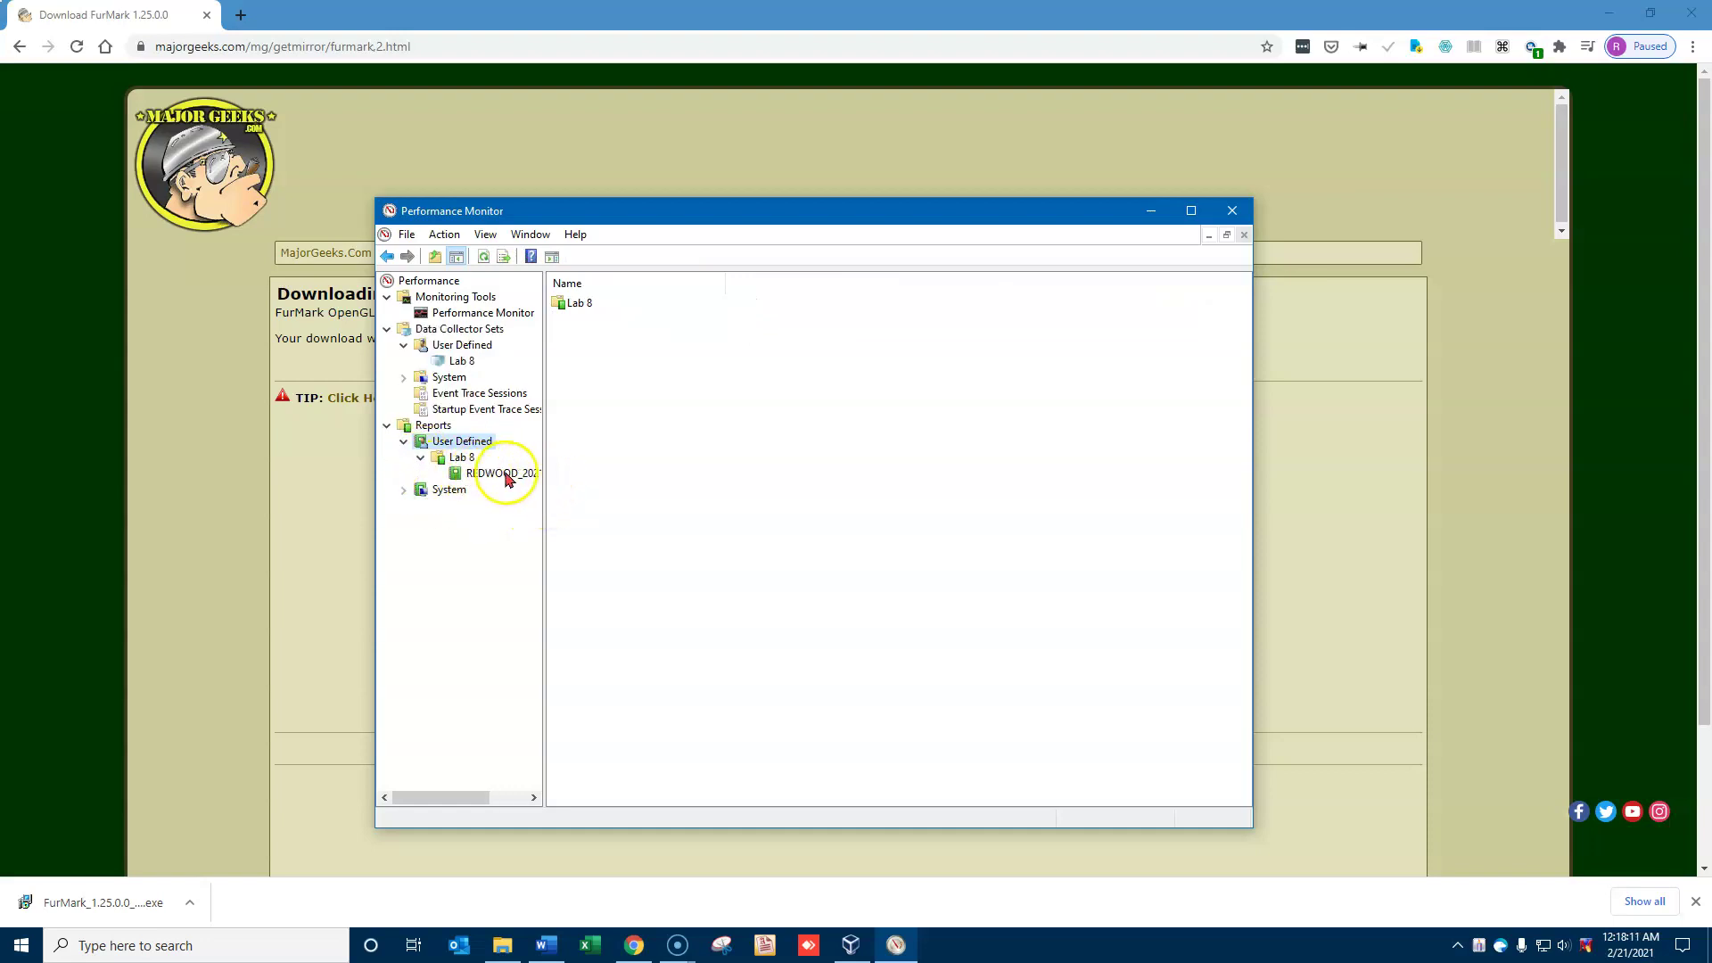
pyautogui.click(505, 473)
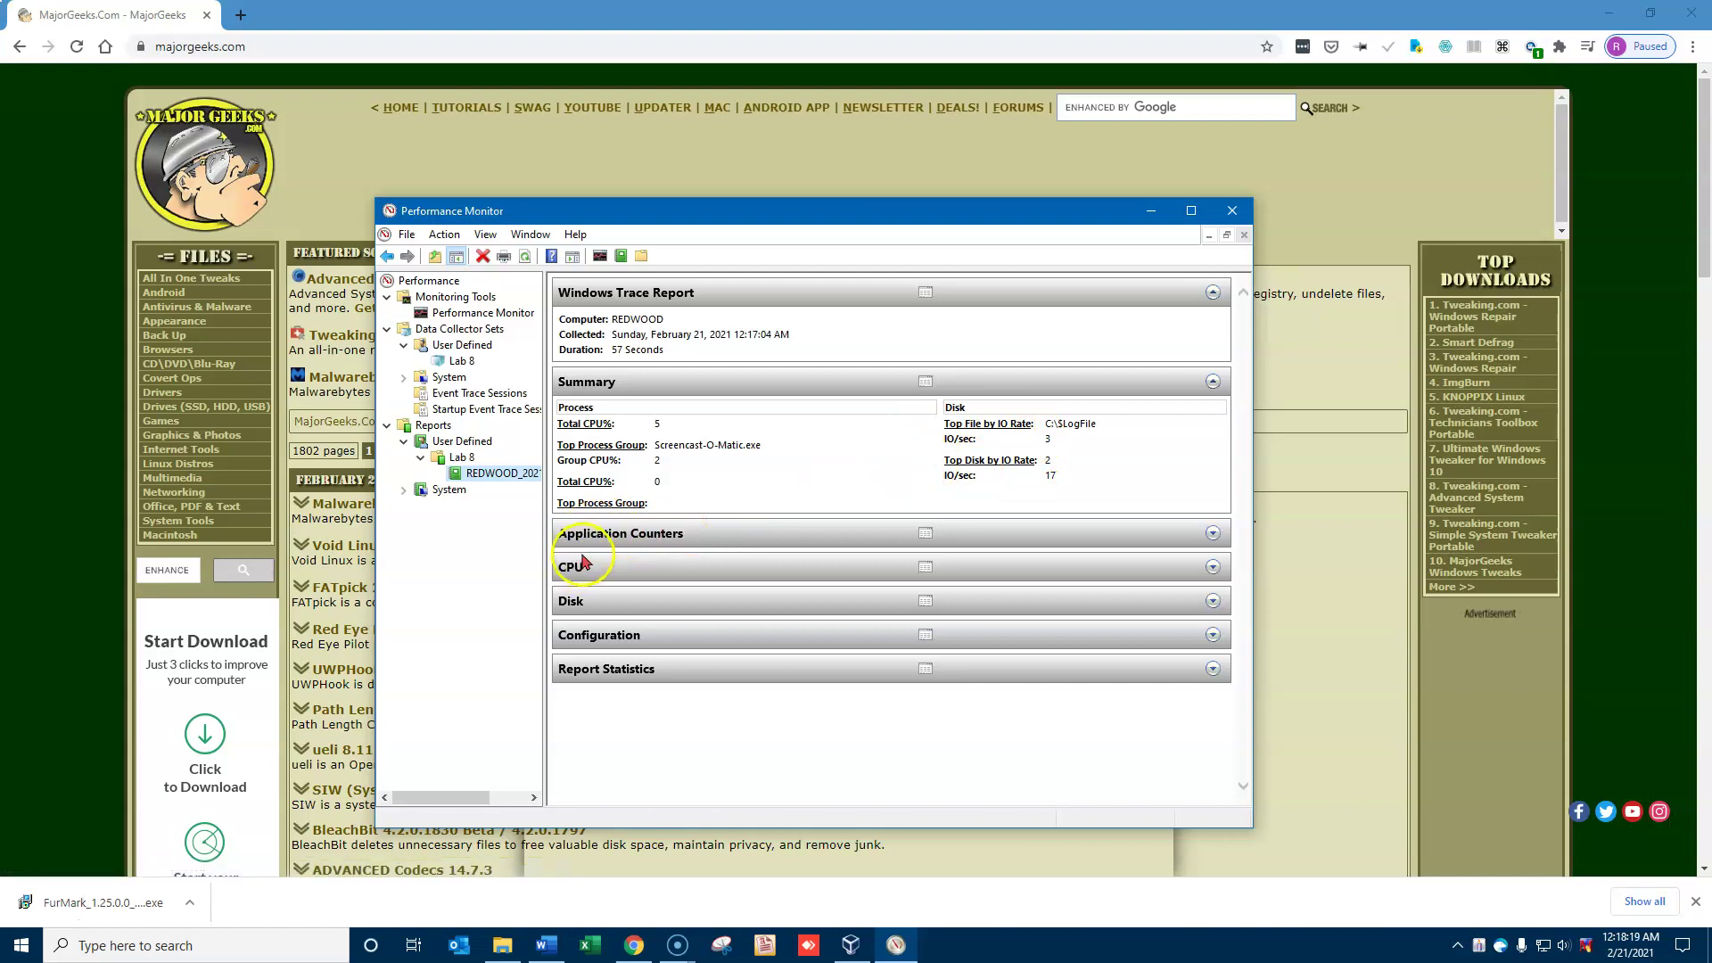
pyautogui.click(892, 567)
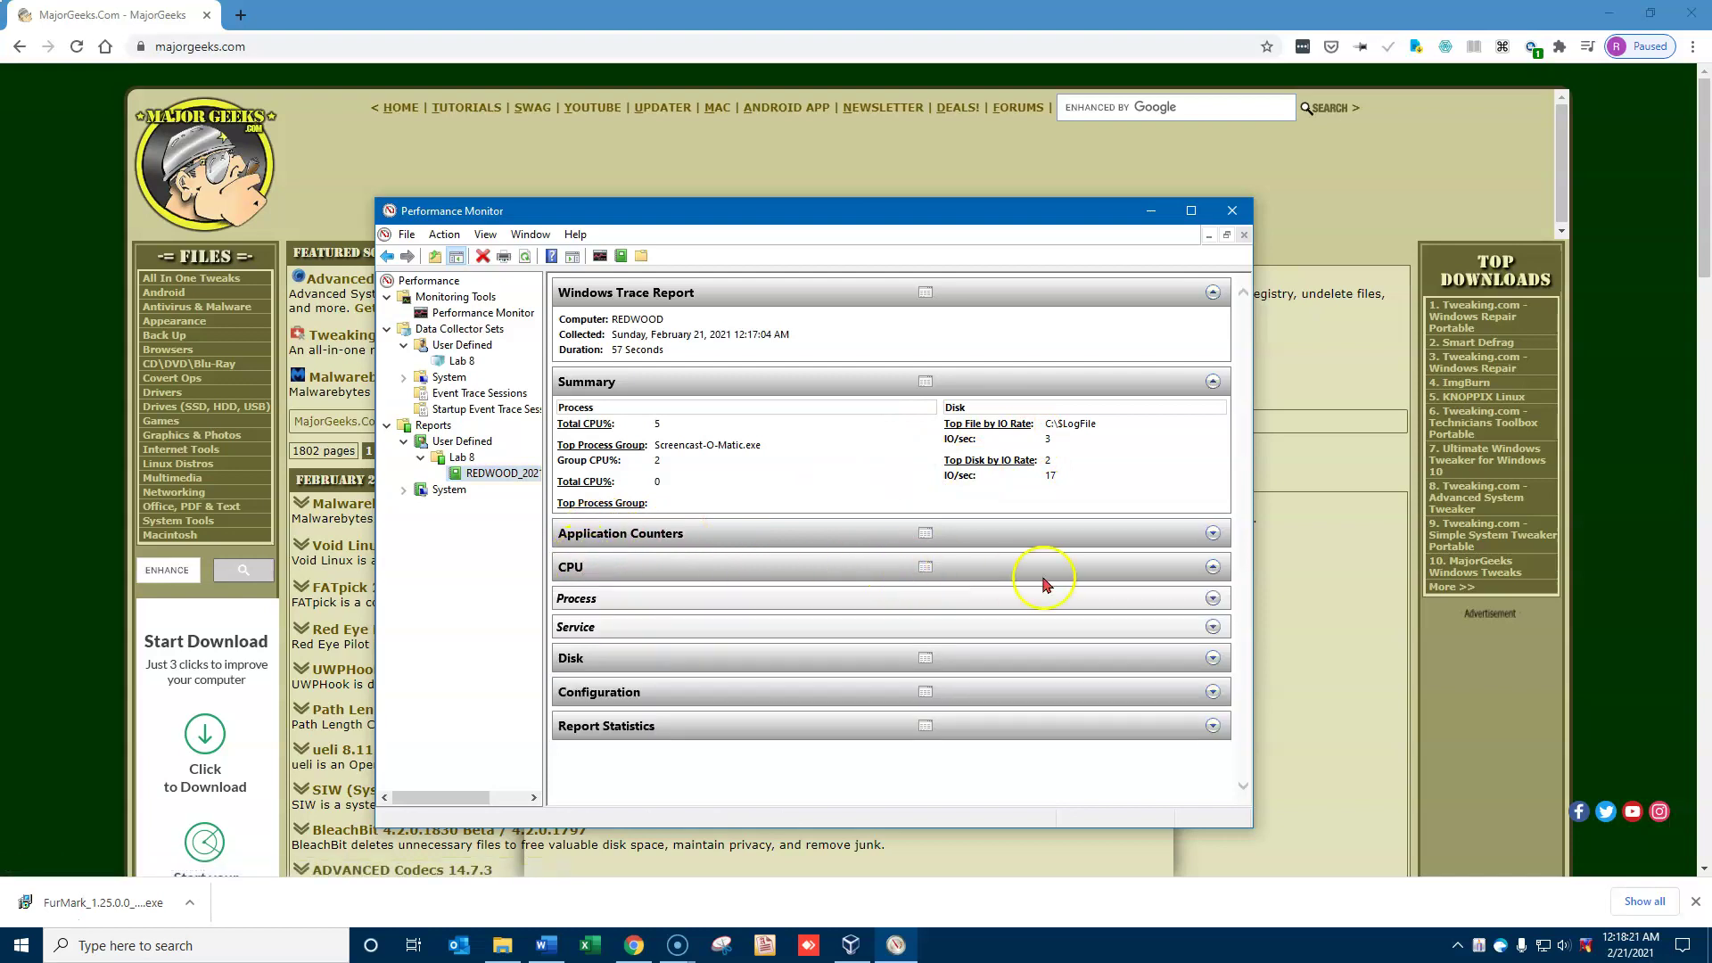
pyautogui.click(754, 599)
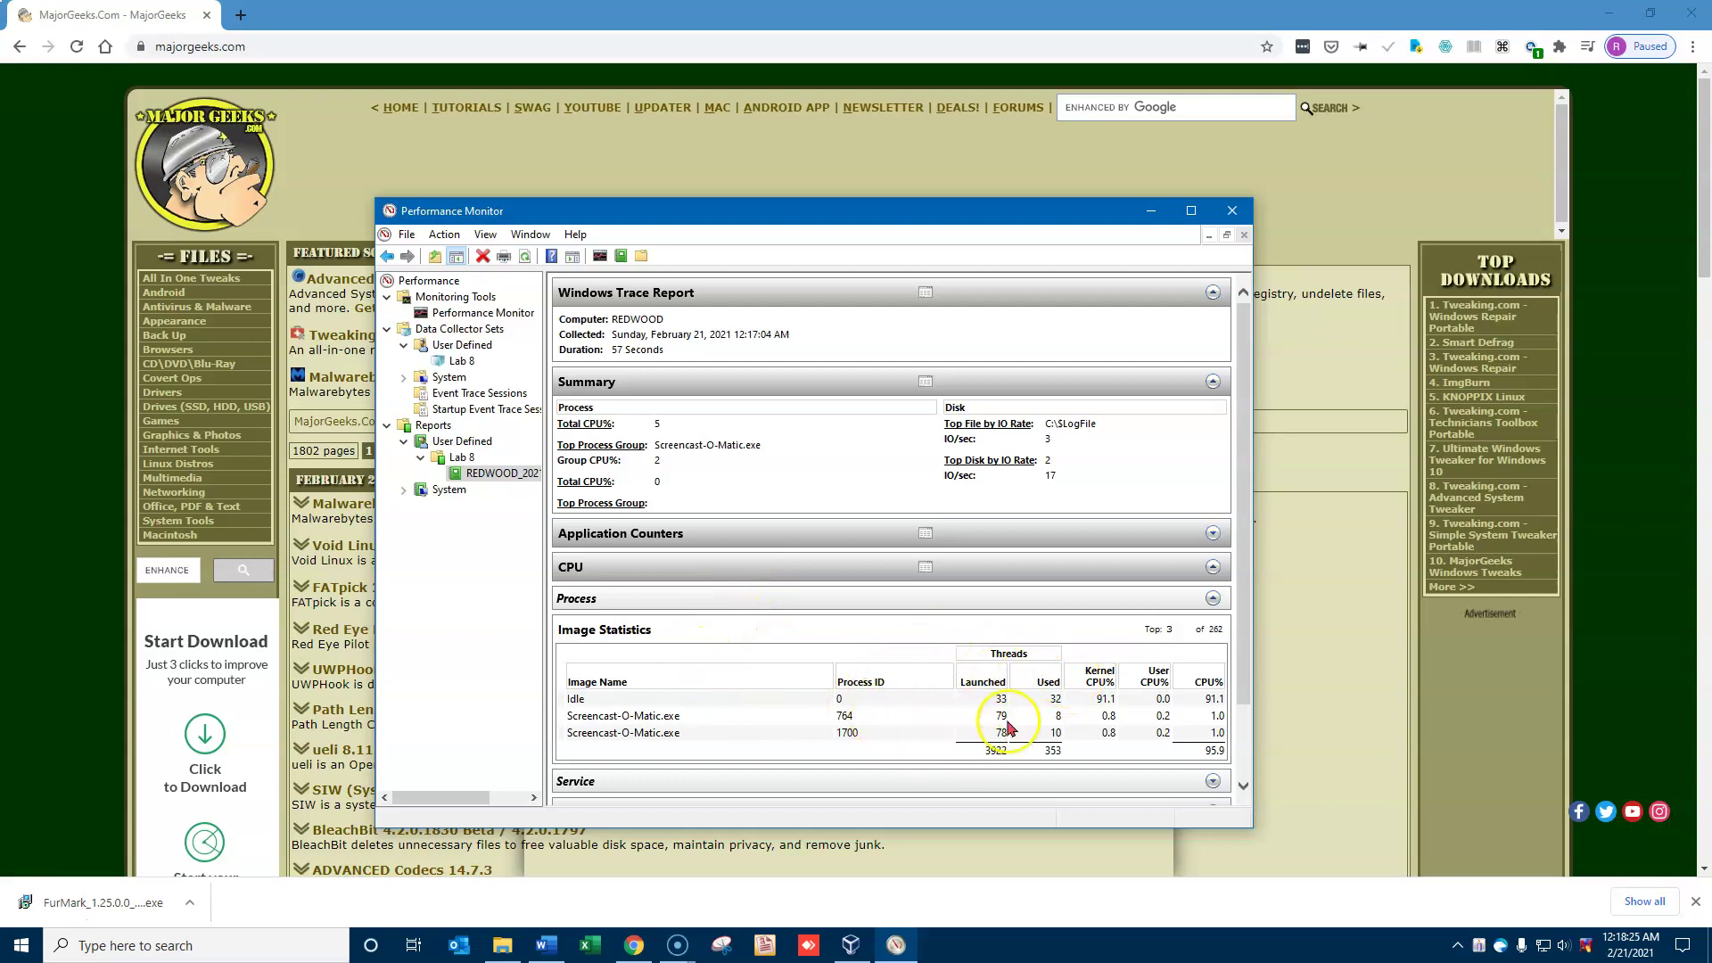
pyautogui.scroll(-1, 999, 656)
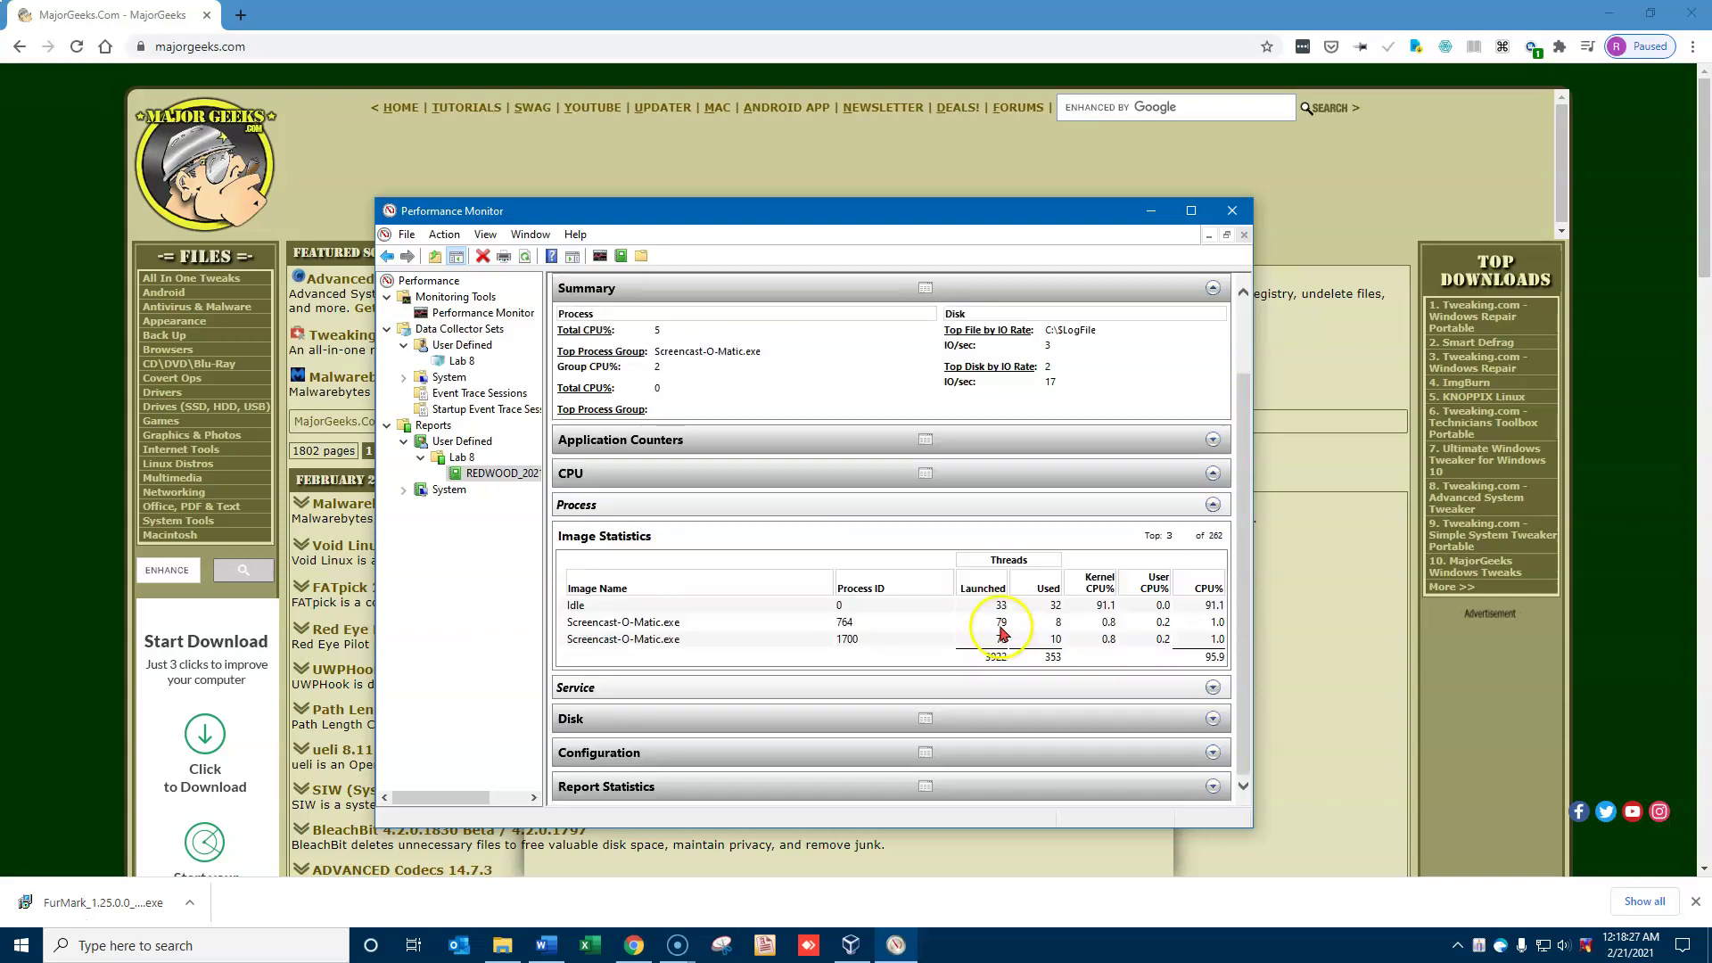
pyautogui.scroll(1, 1003, 638)
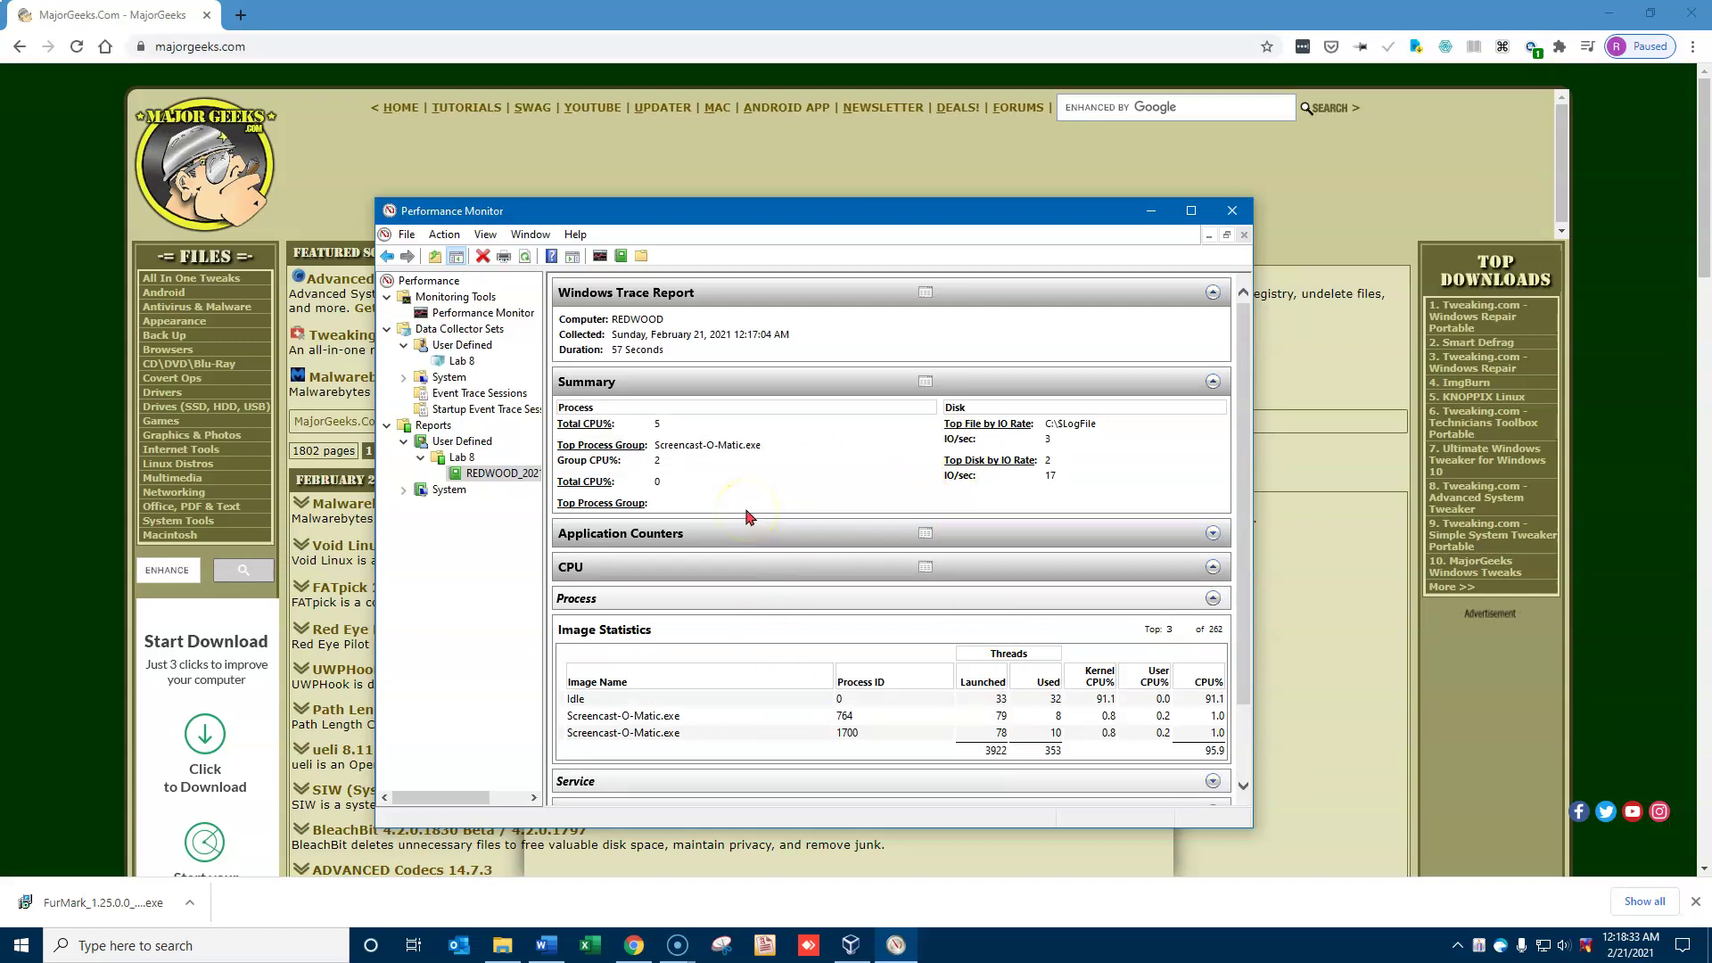
# View the REDWOOD report as a Performance Monitor graph, dismissing the counter warning and error.
pyautogui.rightClick(493, 478)
pyautogui.moveTo(570, 508)
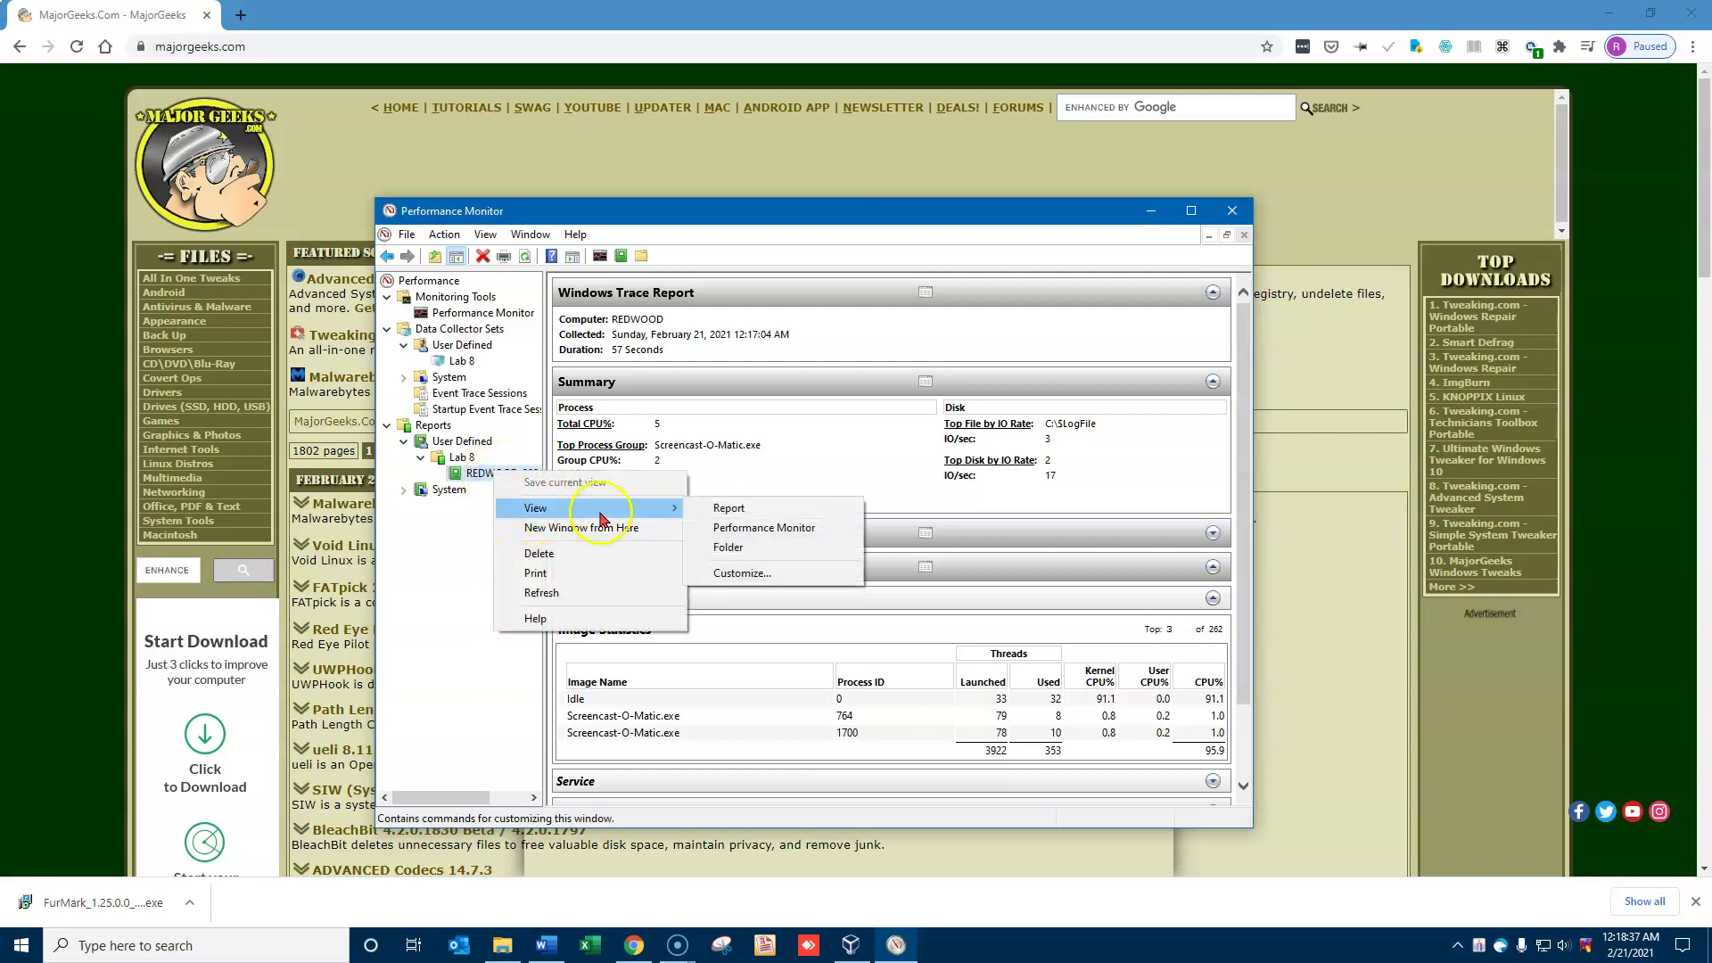
pyautogui.click(788, 532)
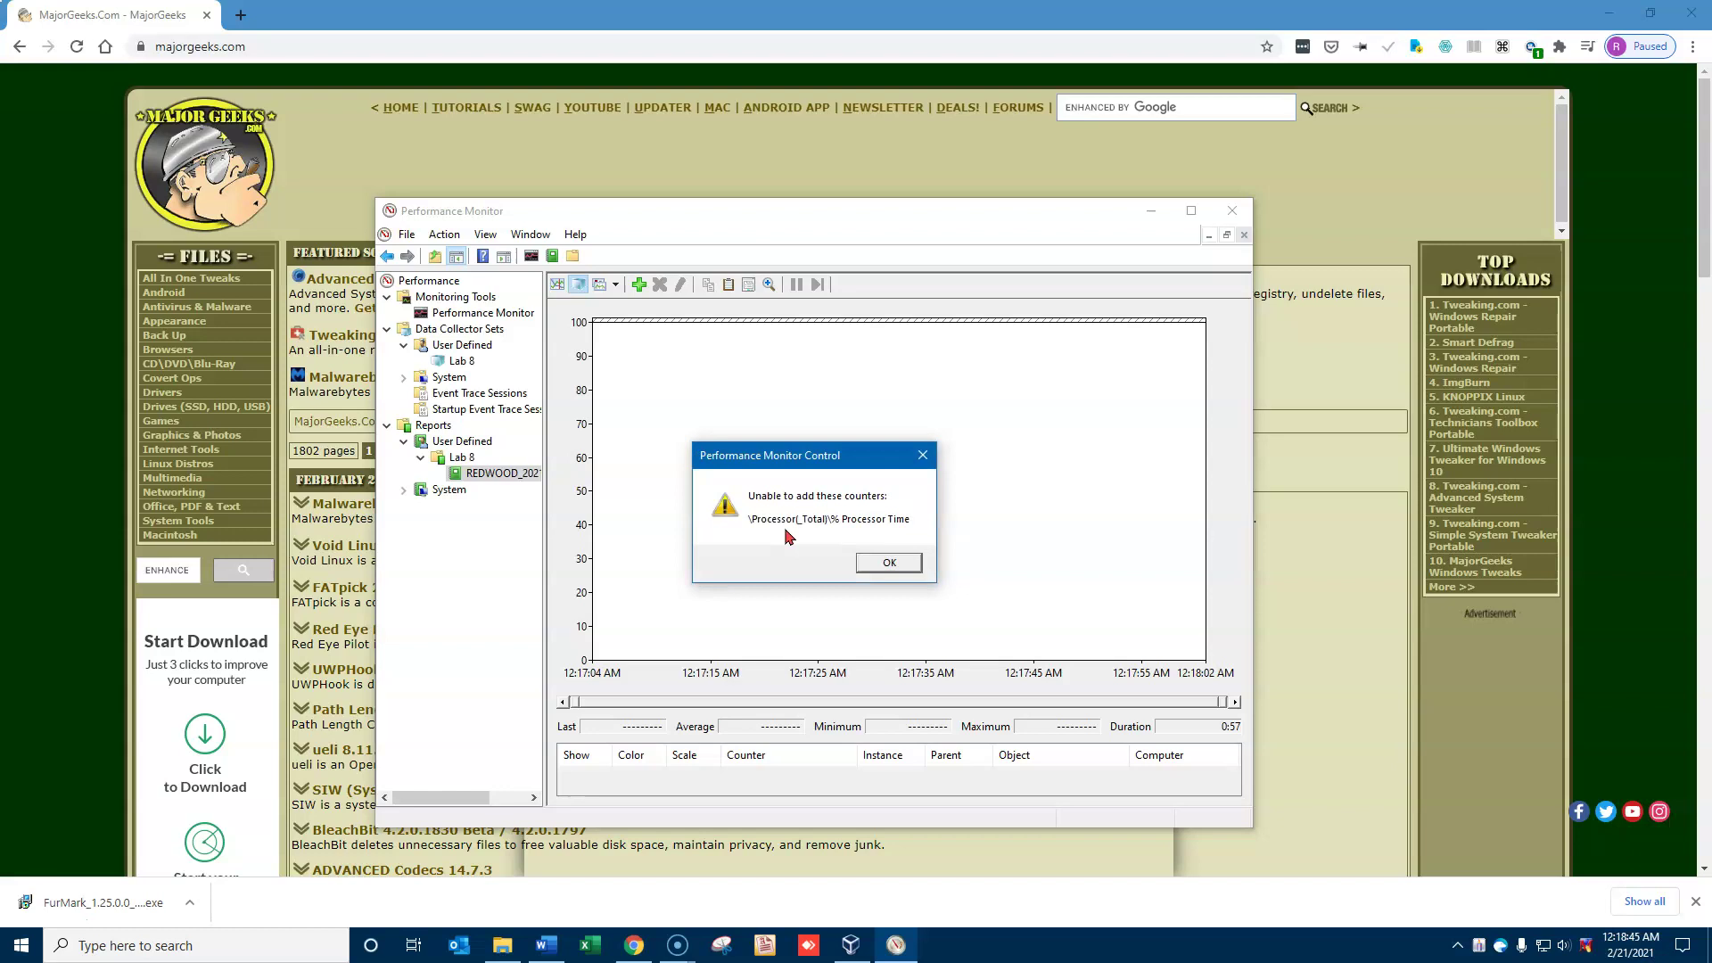
pyautogui.click(790, 517)
pyautogui.click(760, 520)
pyautogui.click(887, 562)
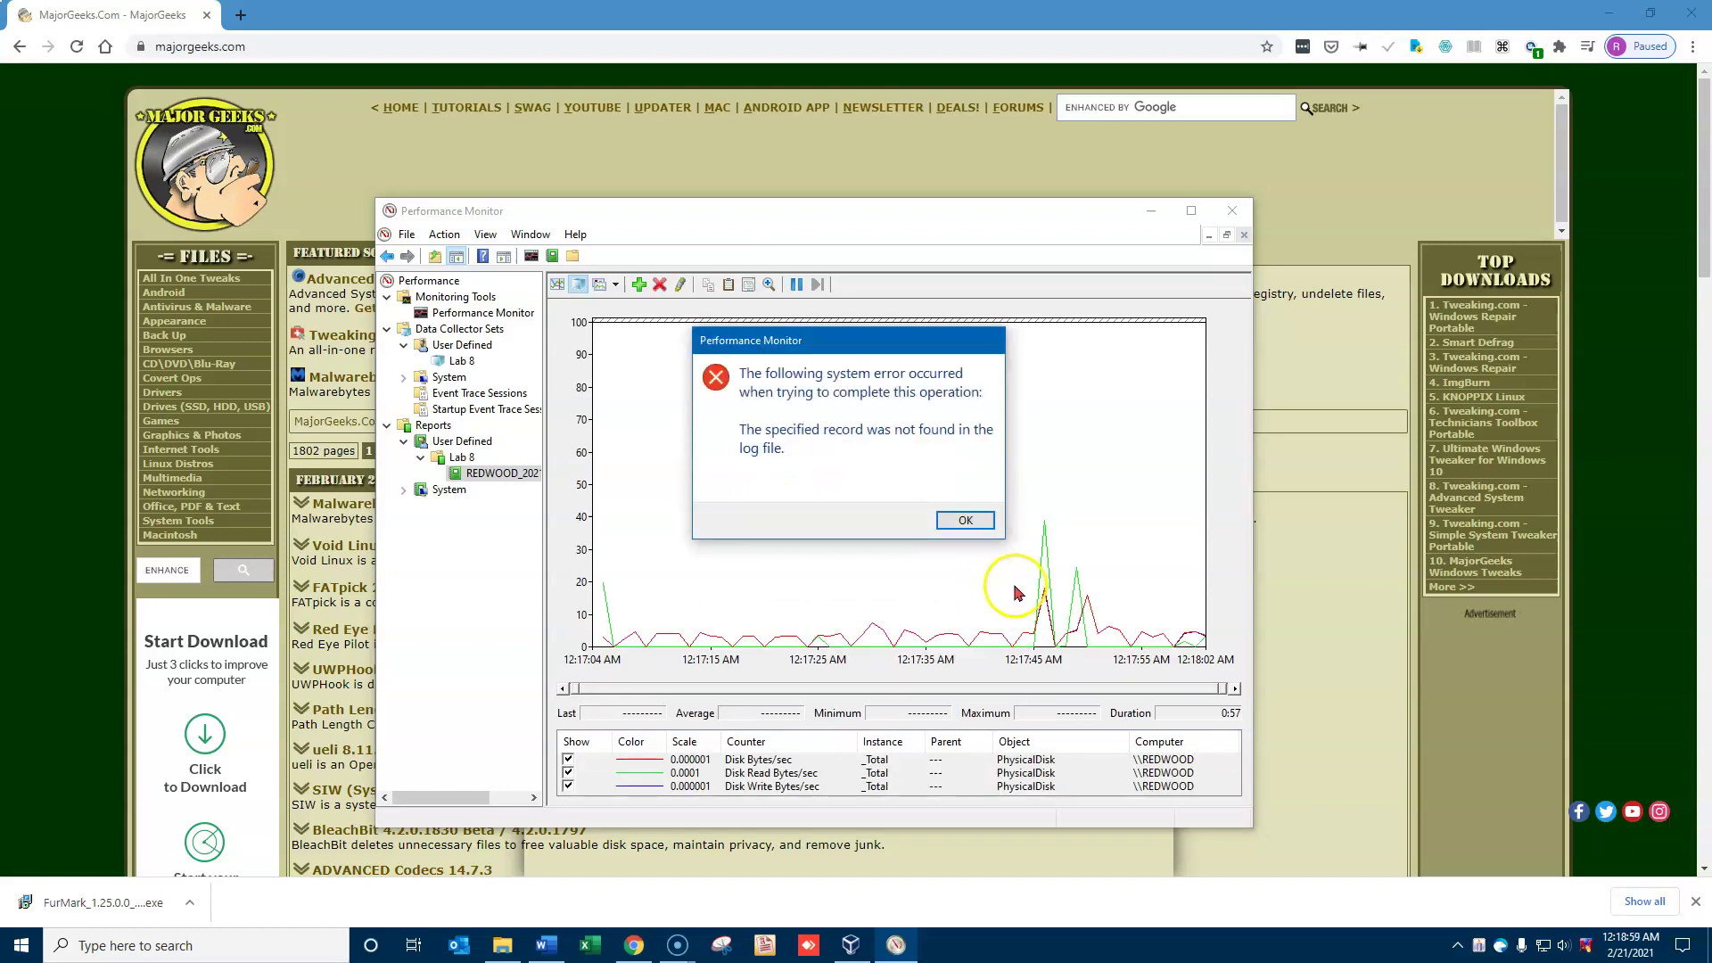
pyautogui.click(966, 521)
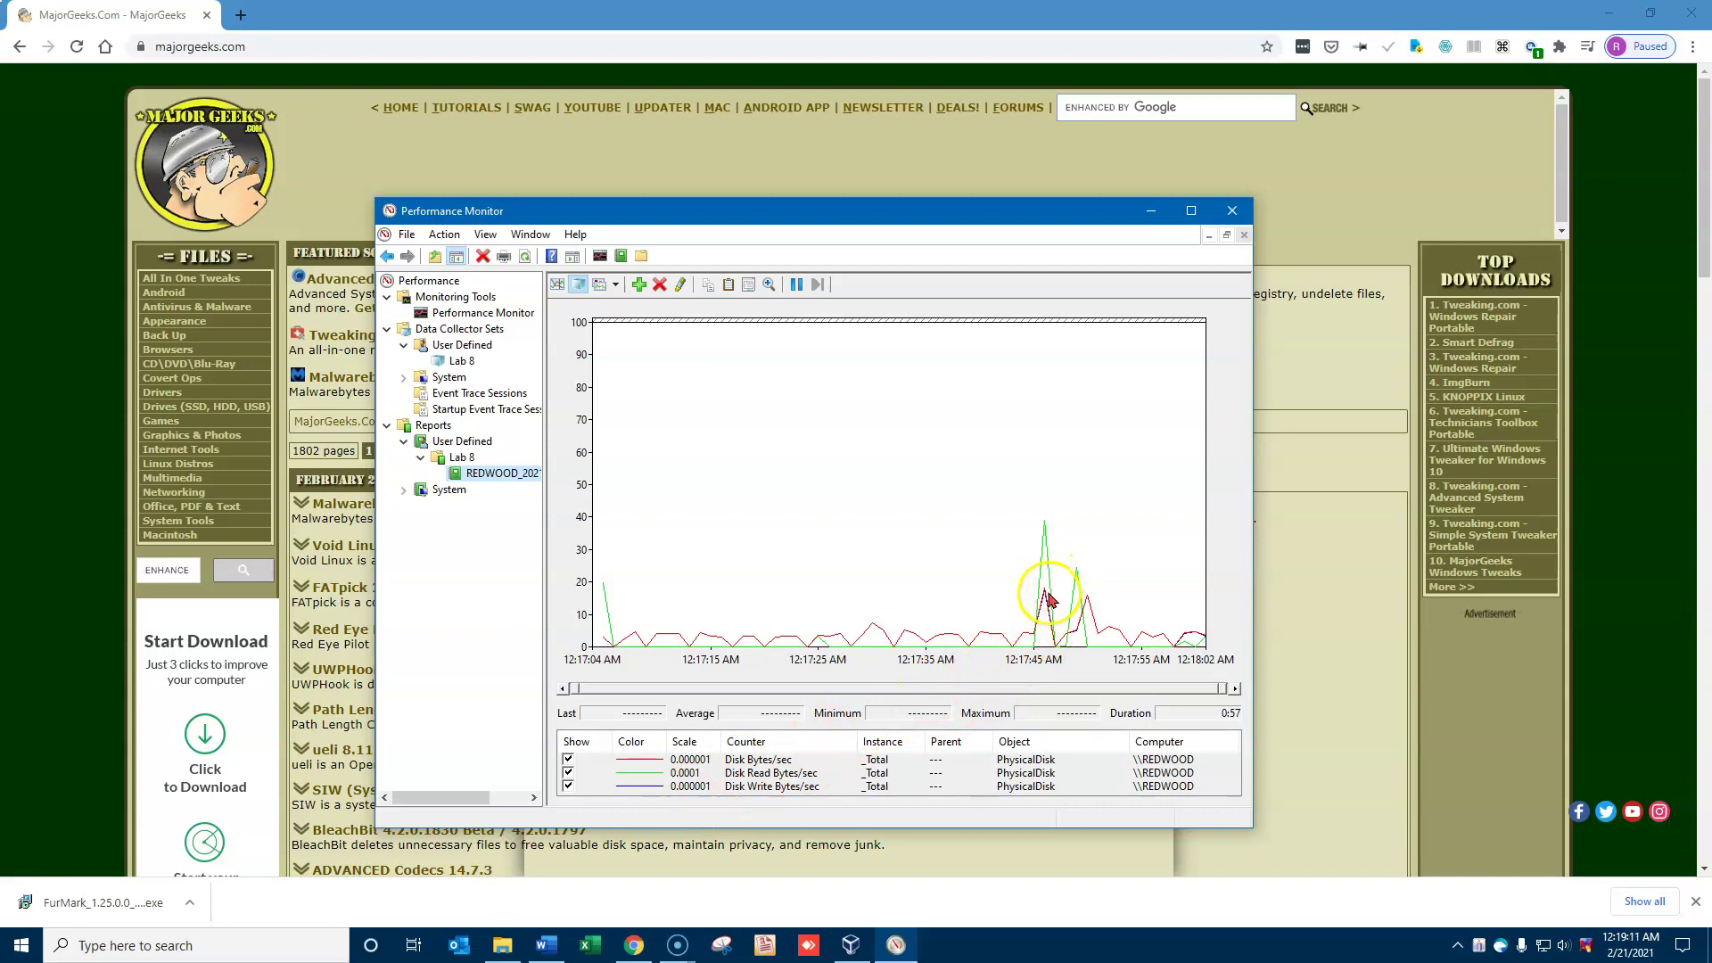
pyautogui.click(669, 761)
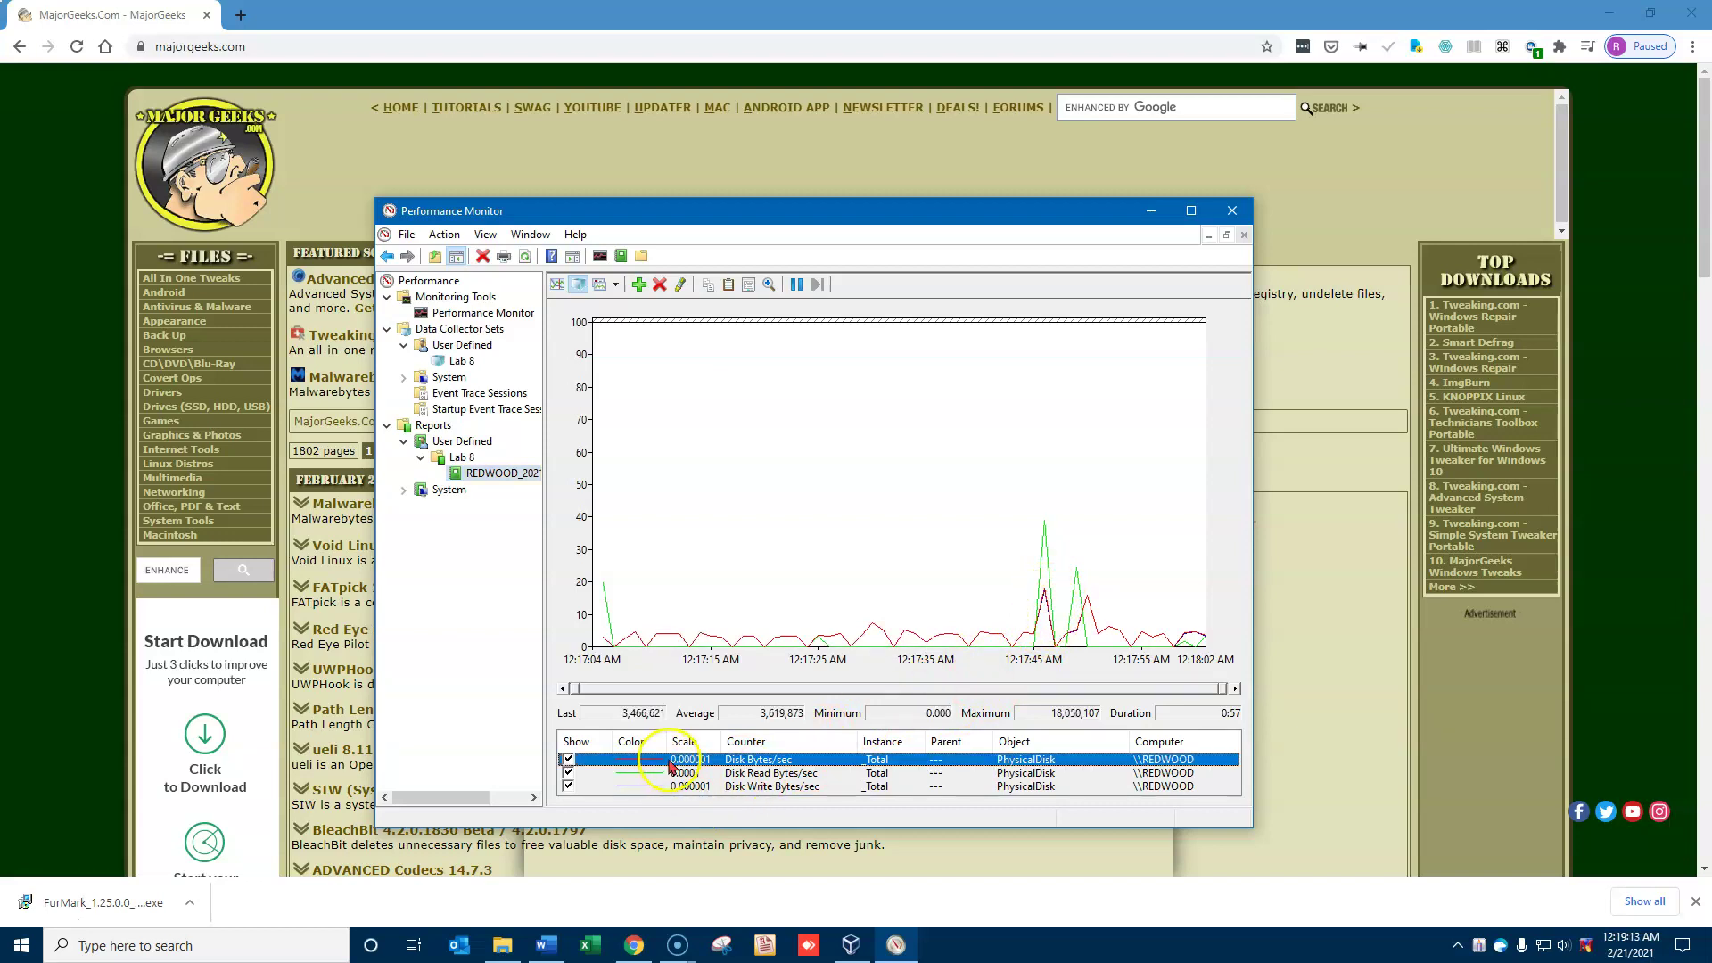
pyautogui.rightClick(671, 764)
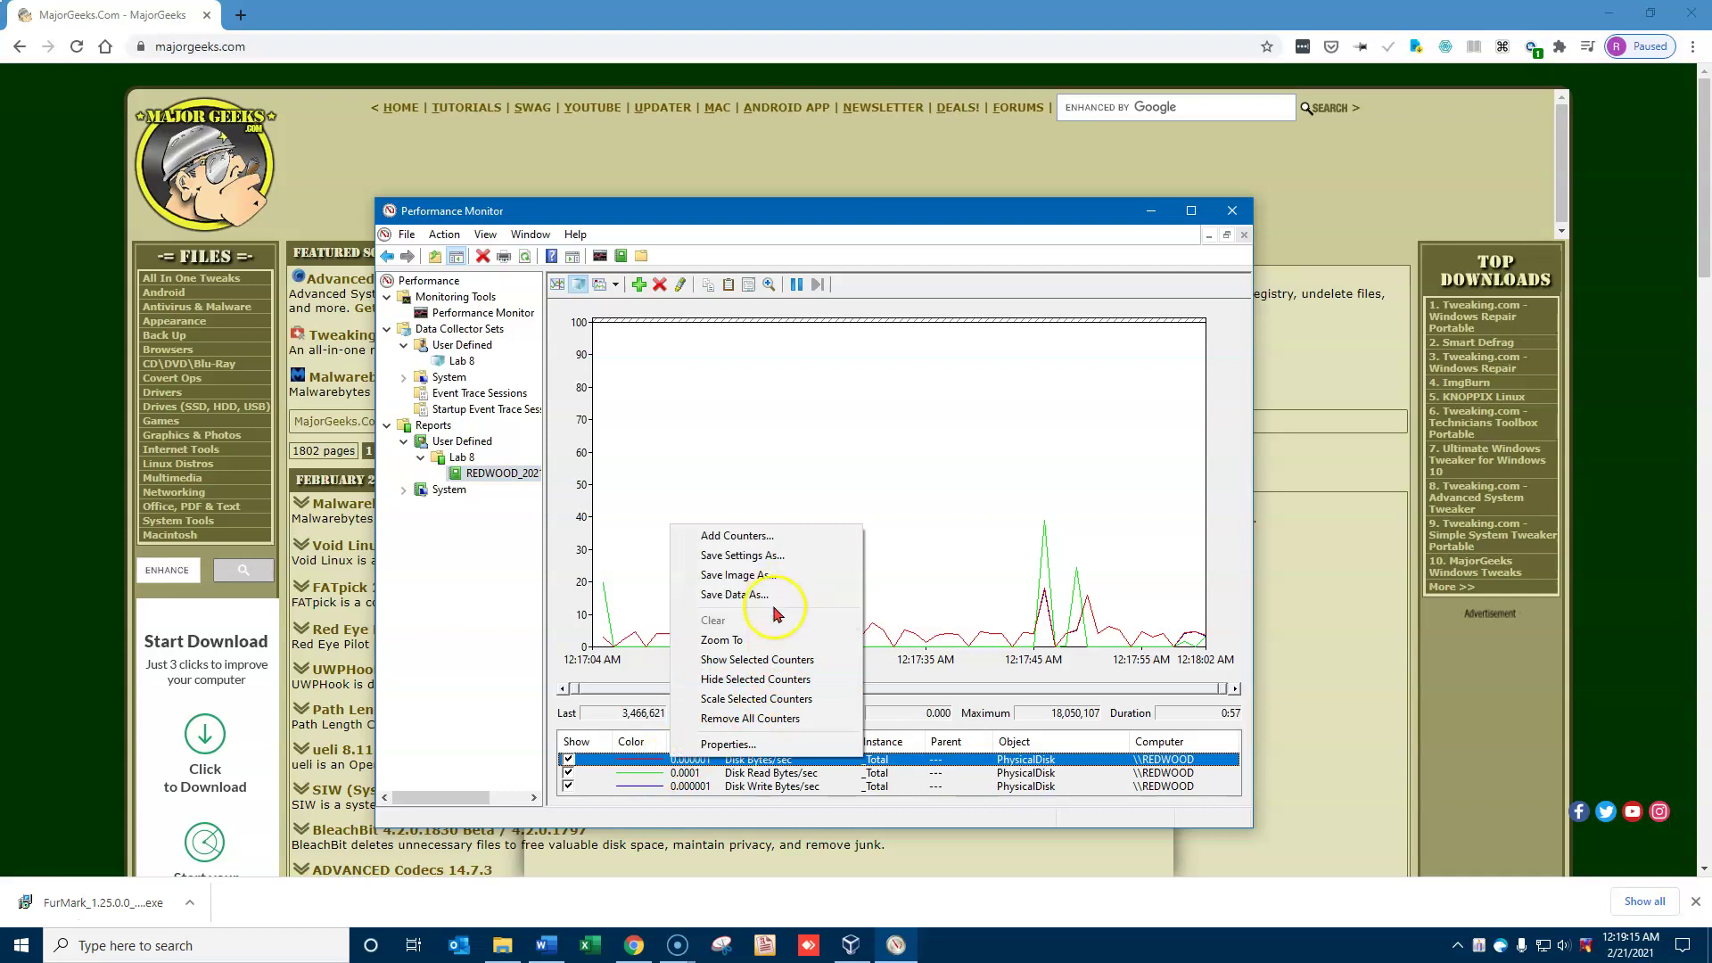
pyautogui.click(785, 679)
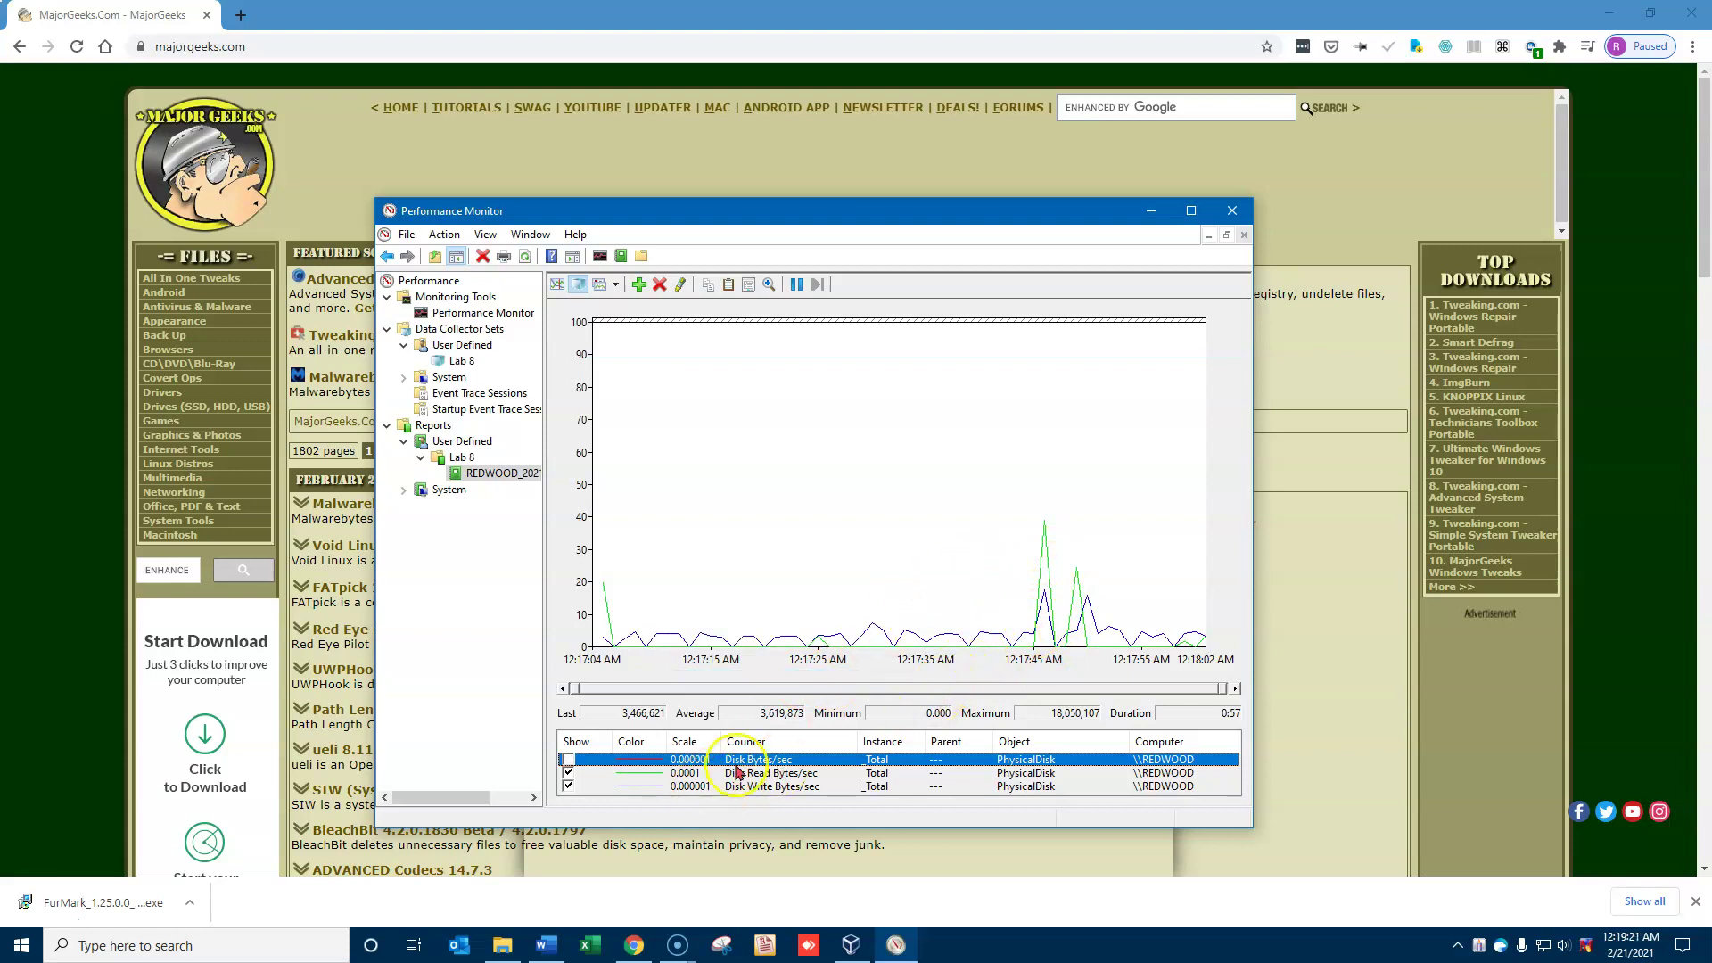
pyautogui.click(671, 773)
pyautogui.rightClick(671, 773)
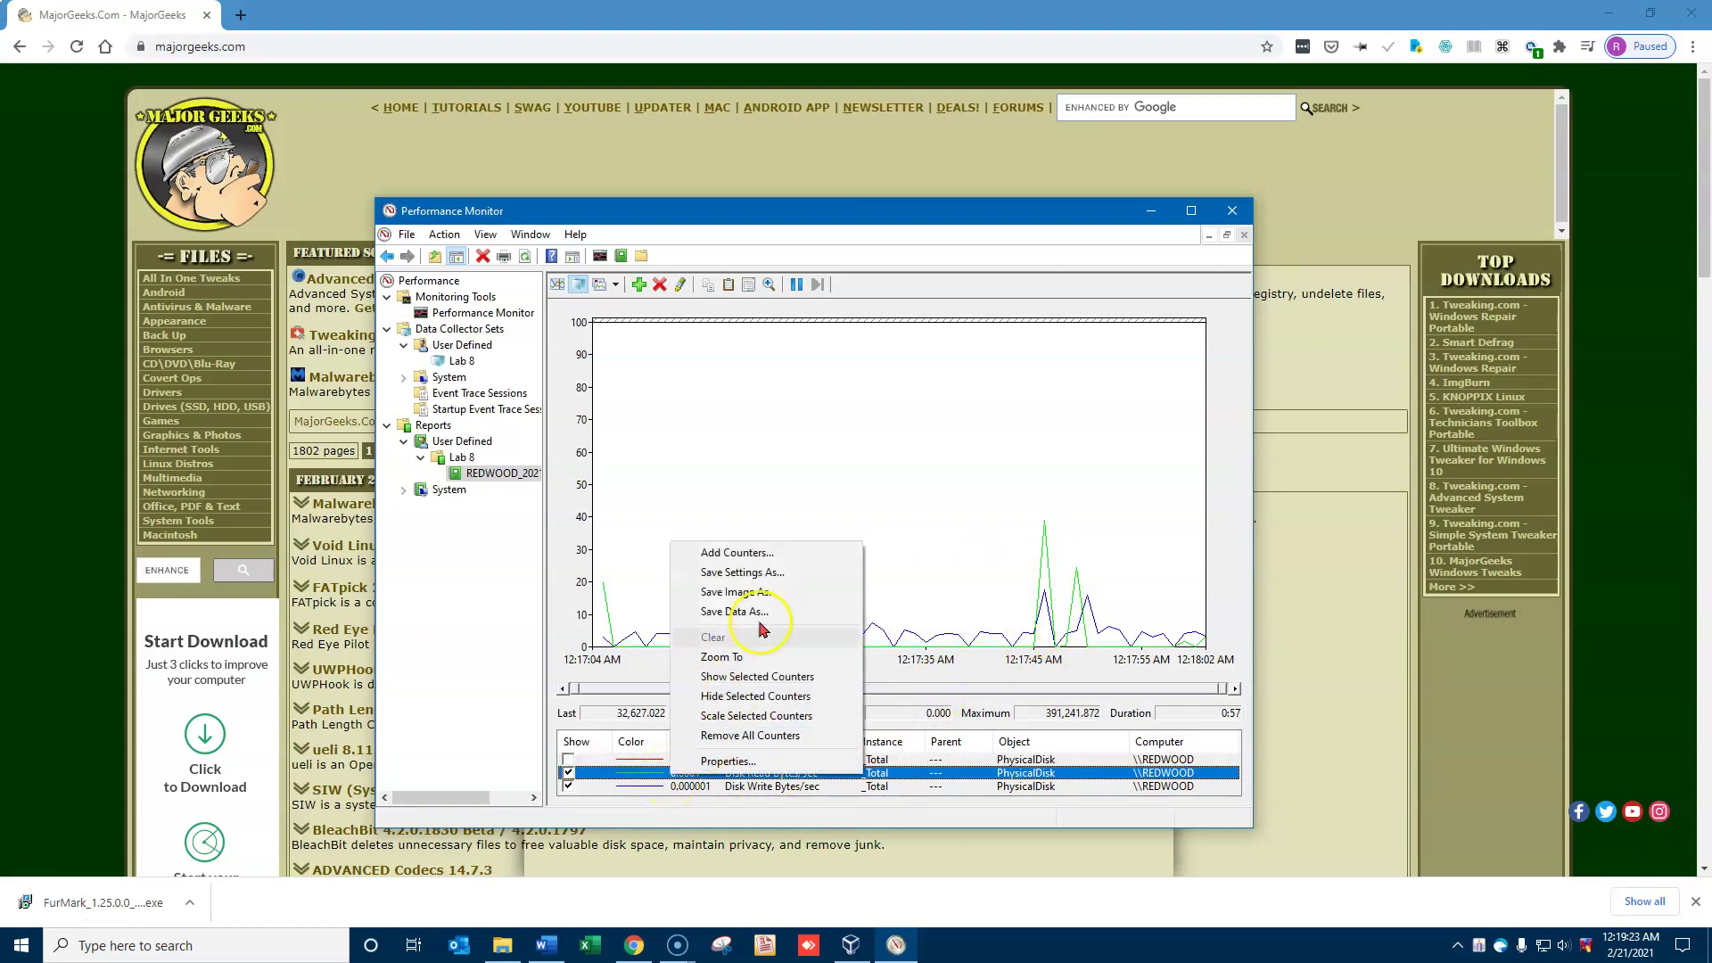
pyautogui.click(767, 696)
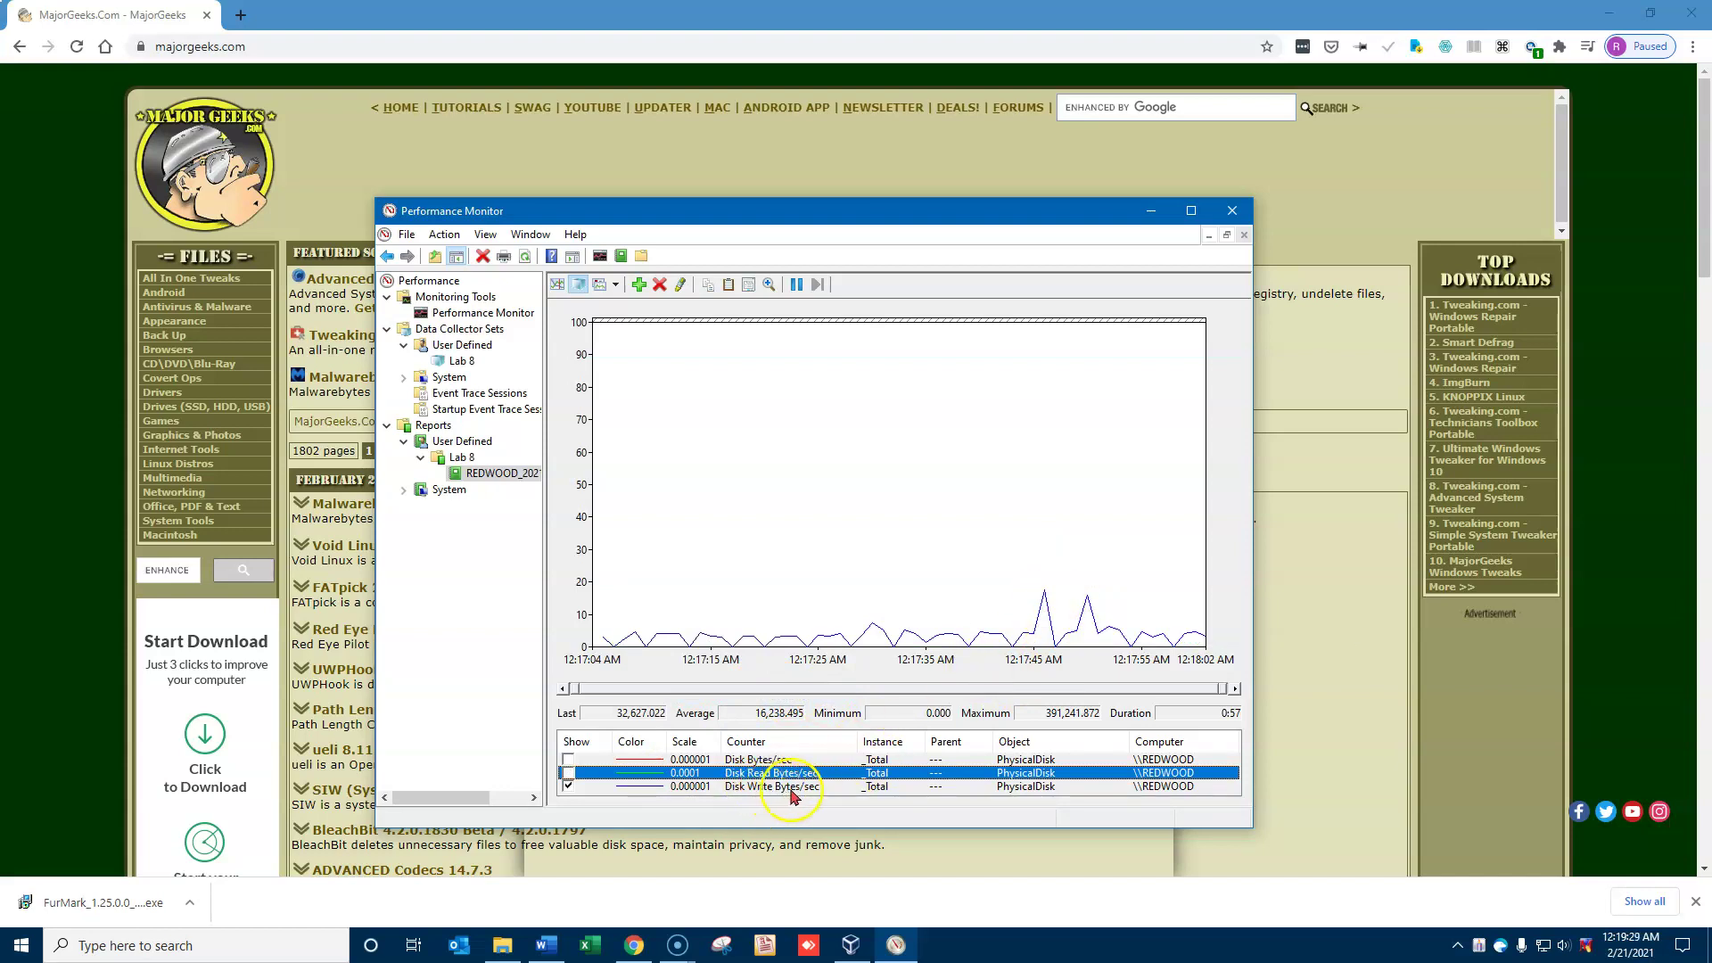
pyautogui.click(1048, 621)
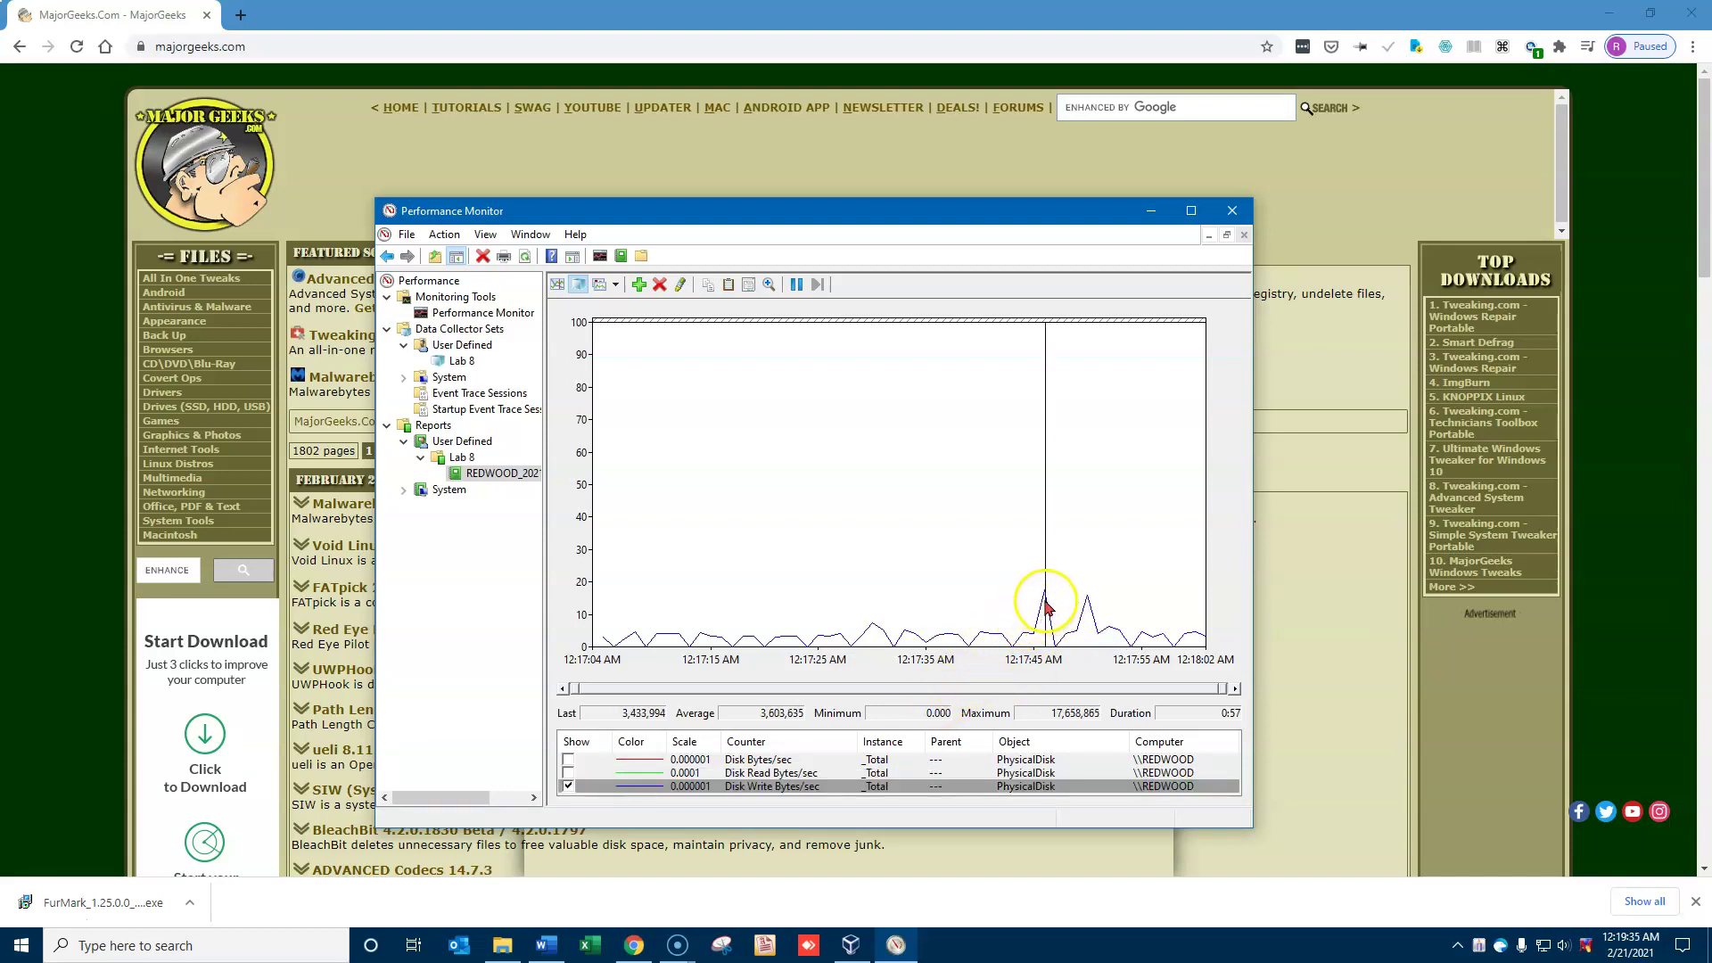
pyautogui.click(695, 760)
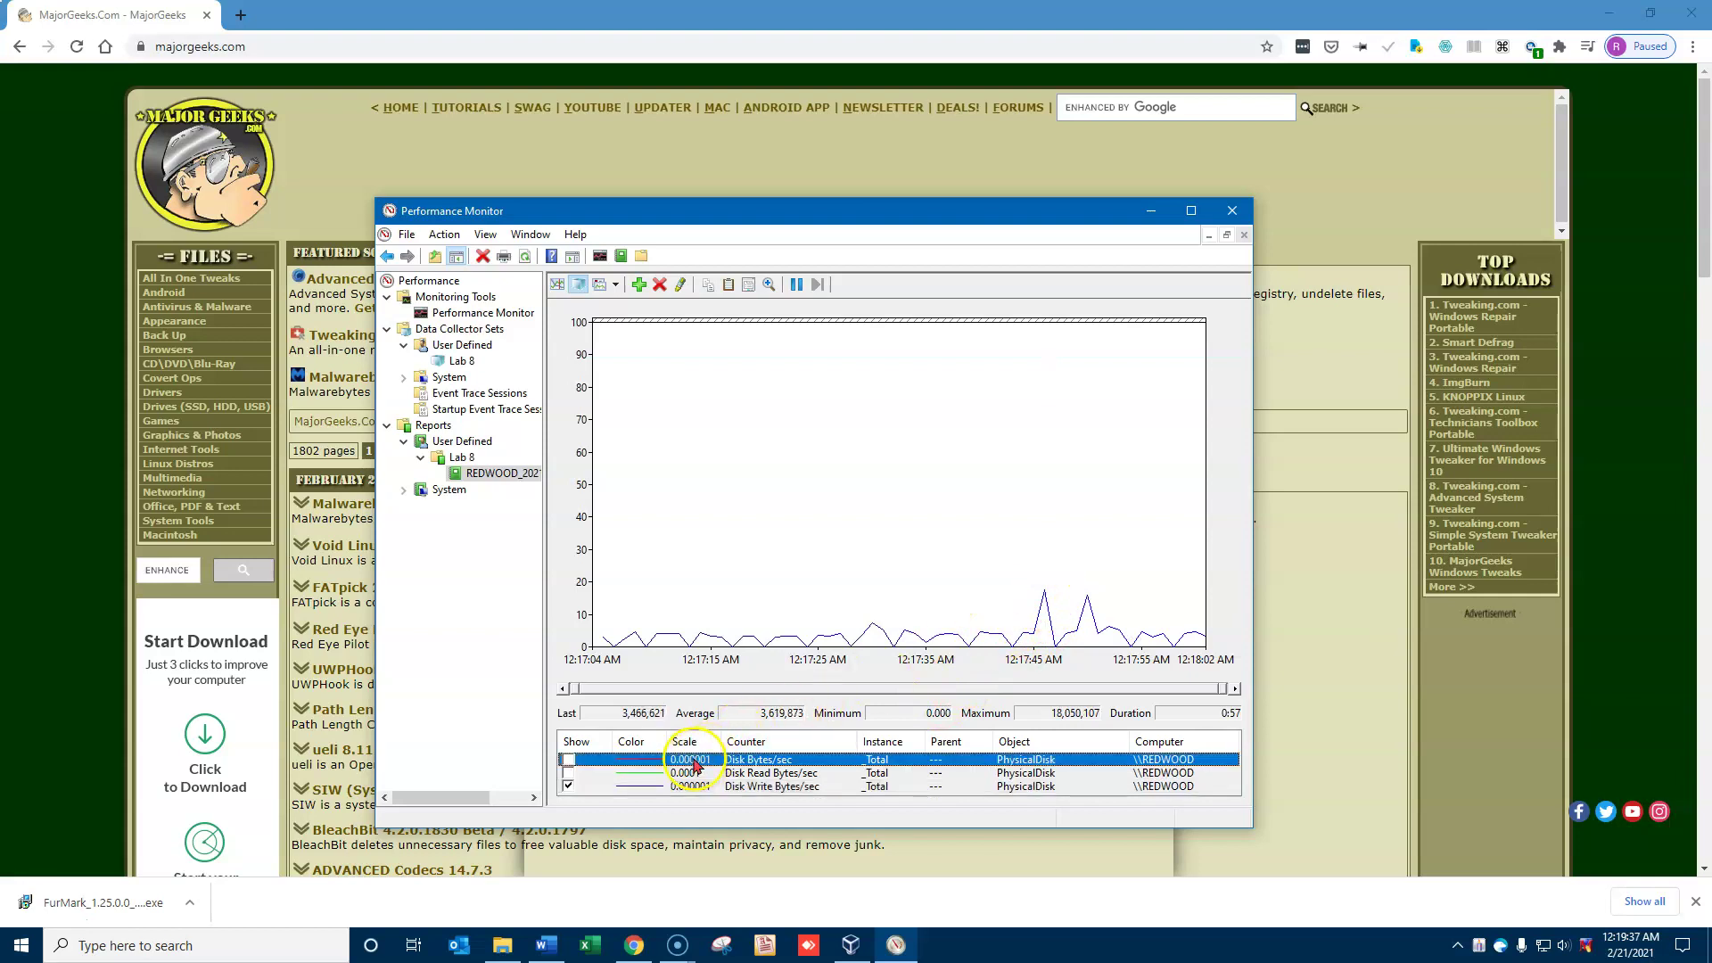
pyautogui.rightClick(695, 763)
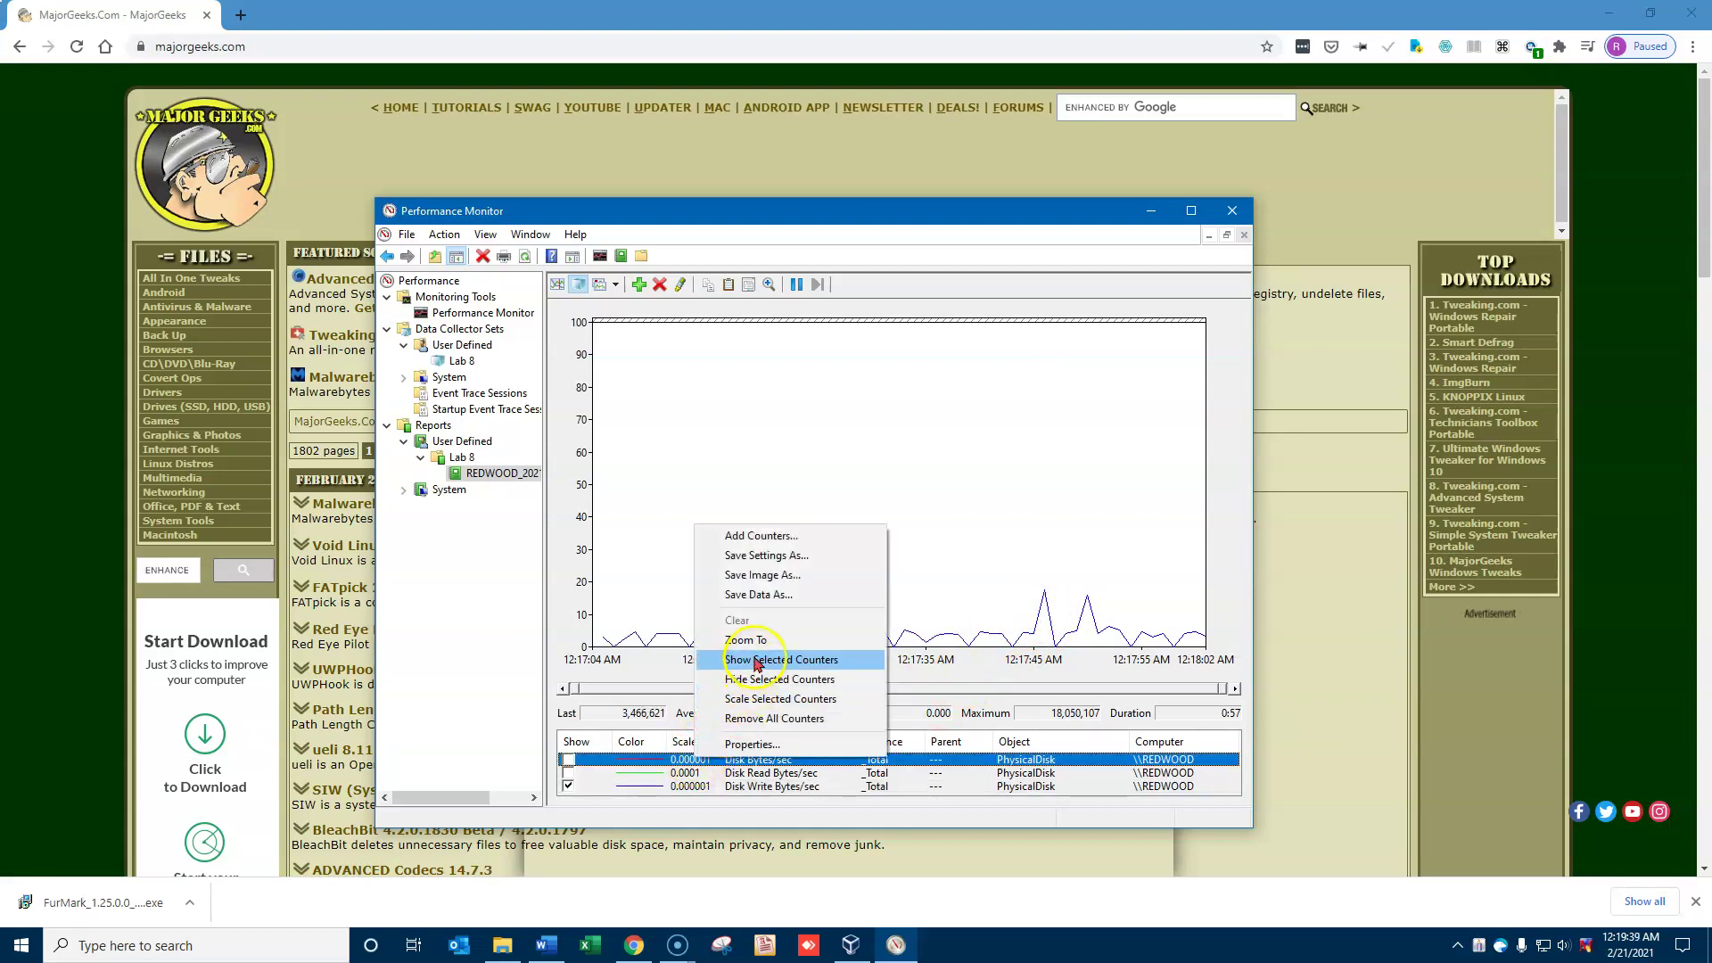
pyautogui.click(756, 661)
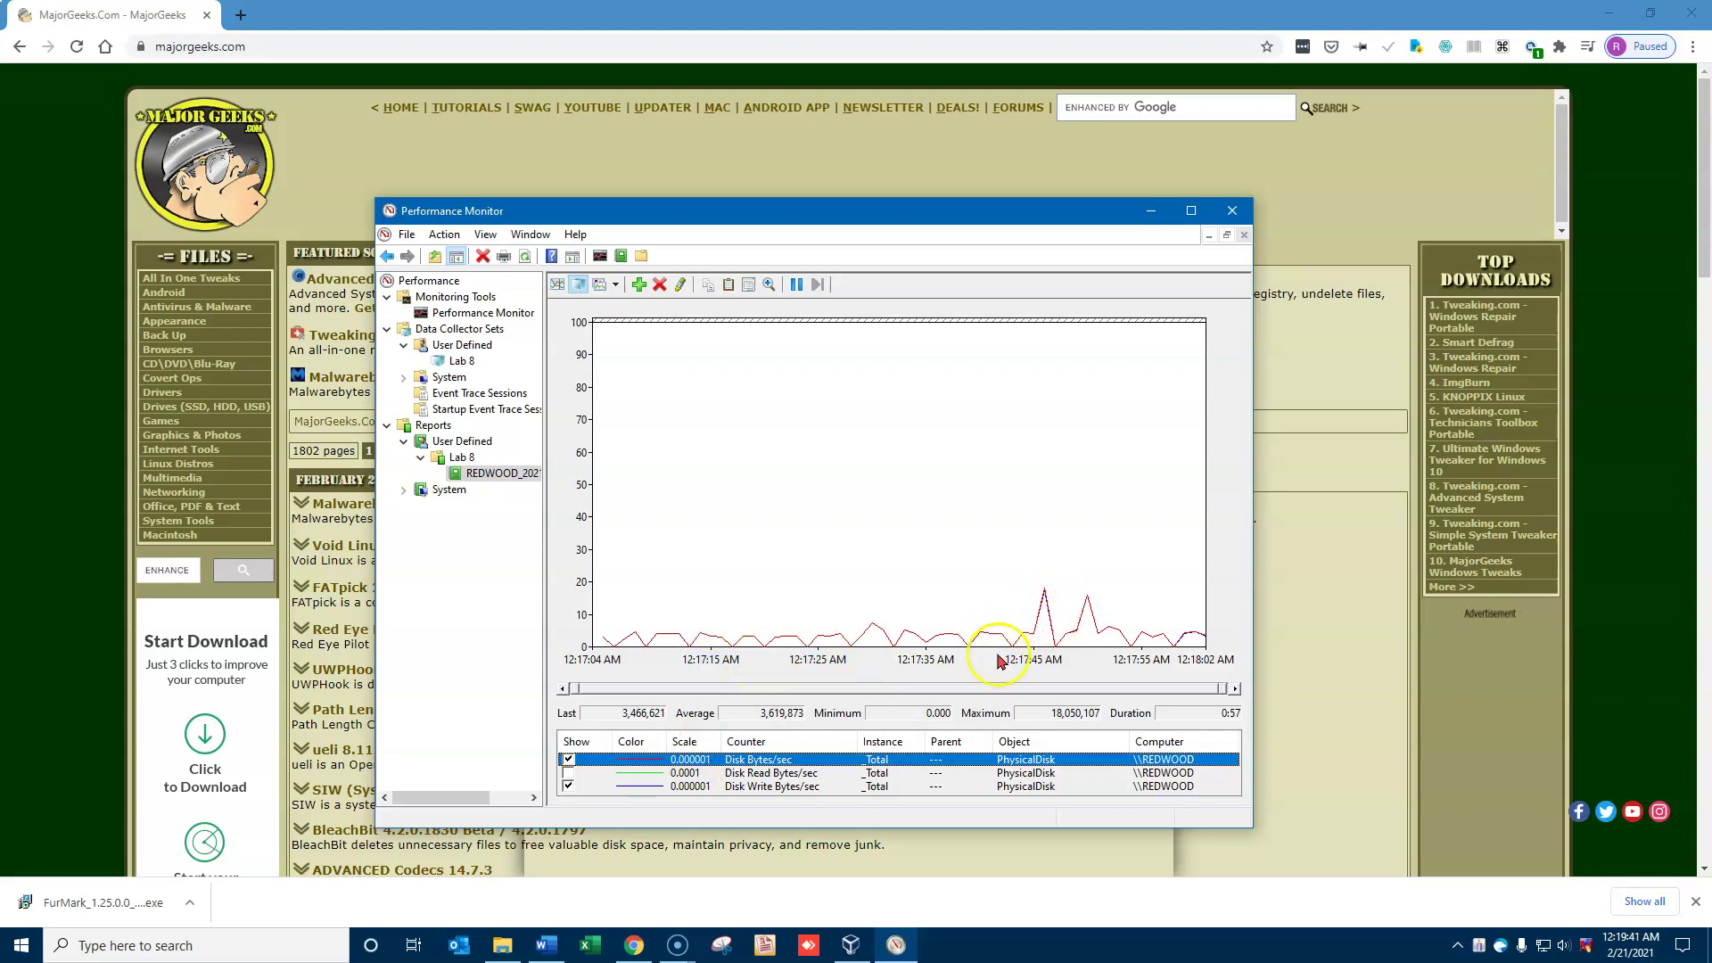
pyautogui.click(697, 773)
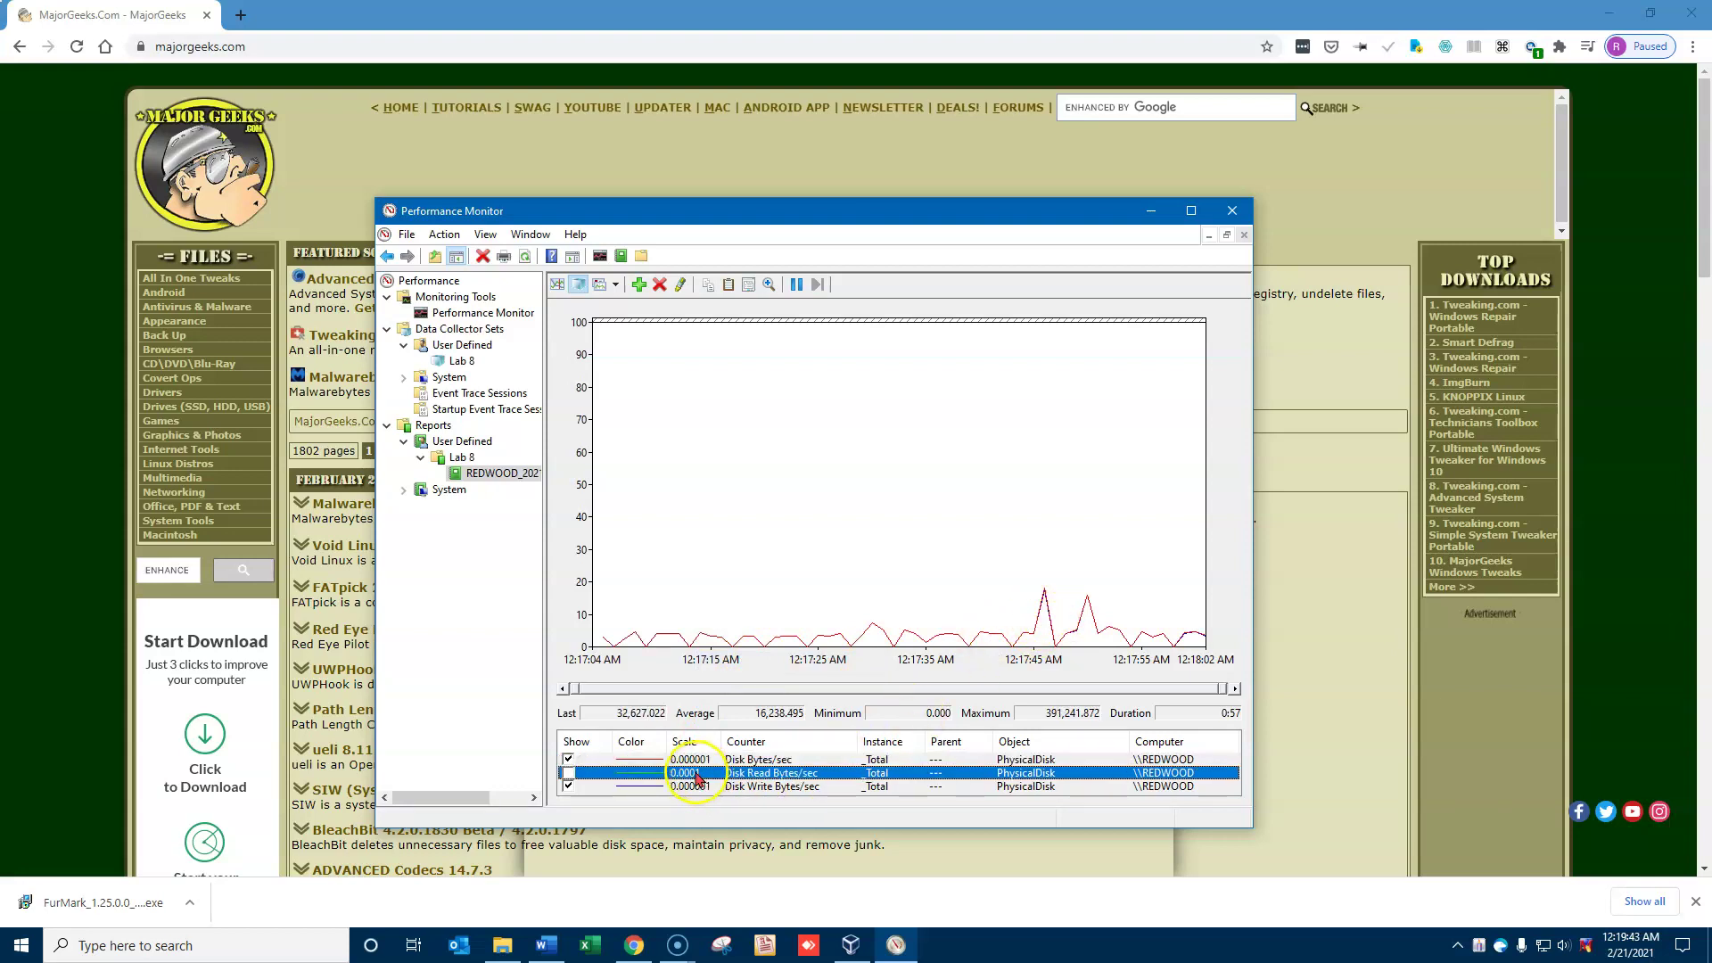
pyautogui.rightClick(698, 776)
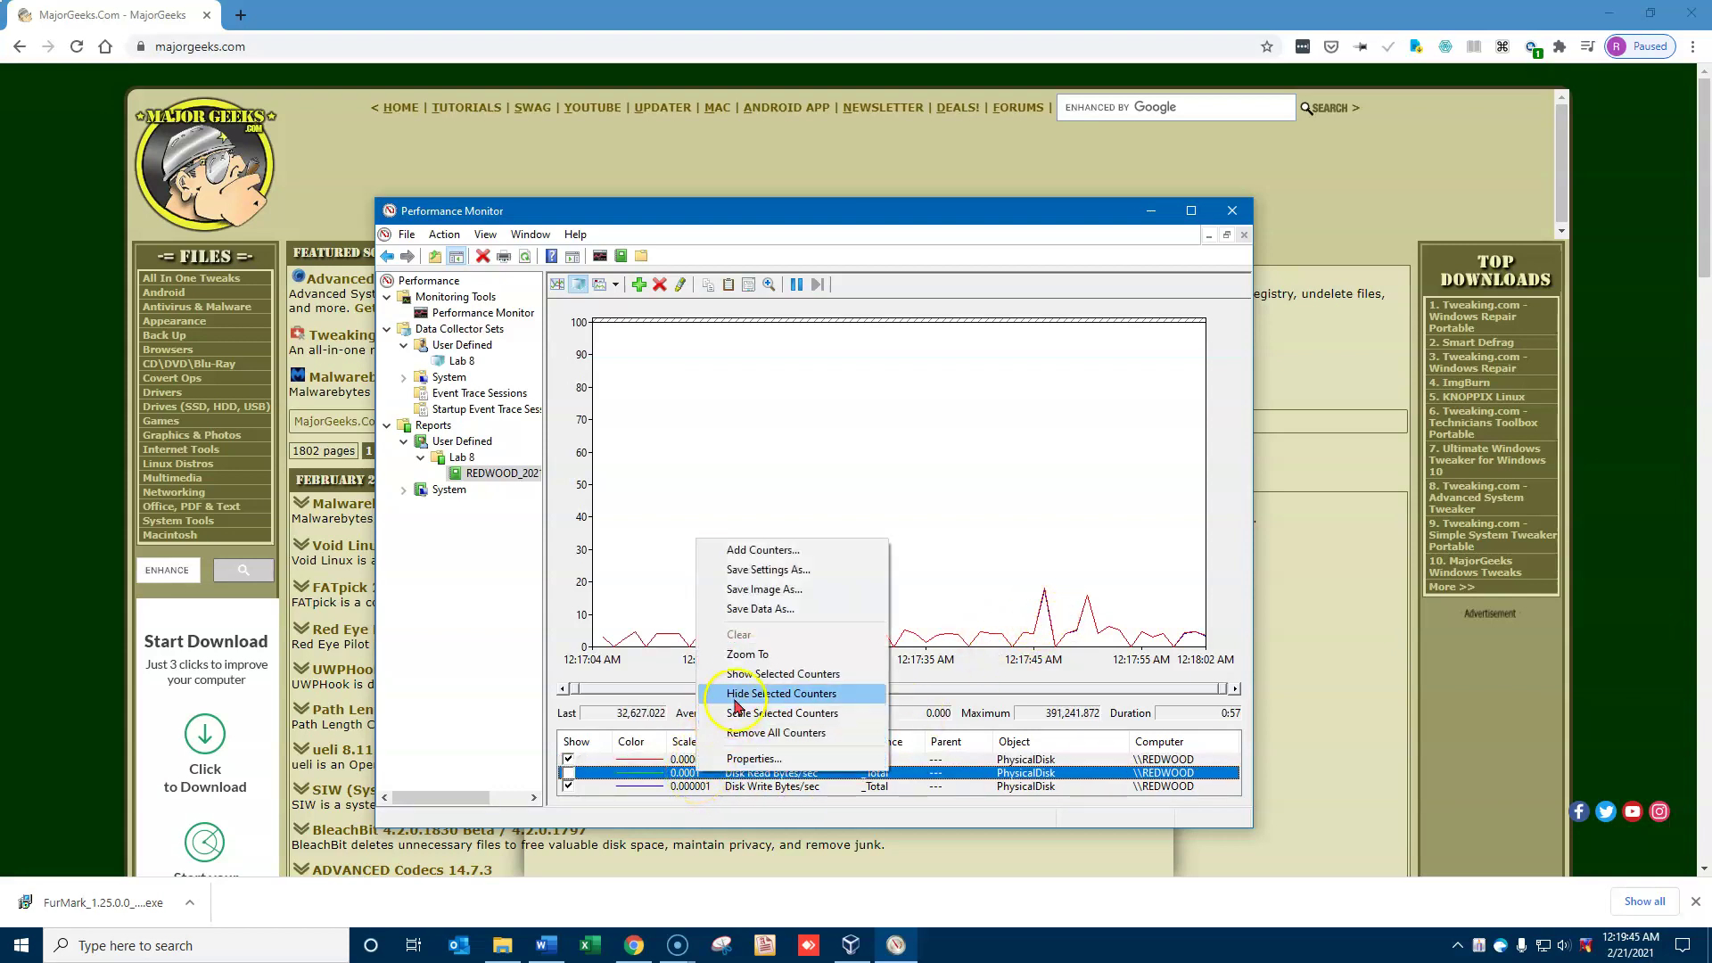
pyautogui.click(753, 675)
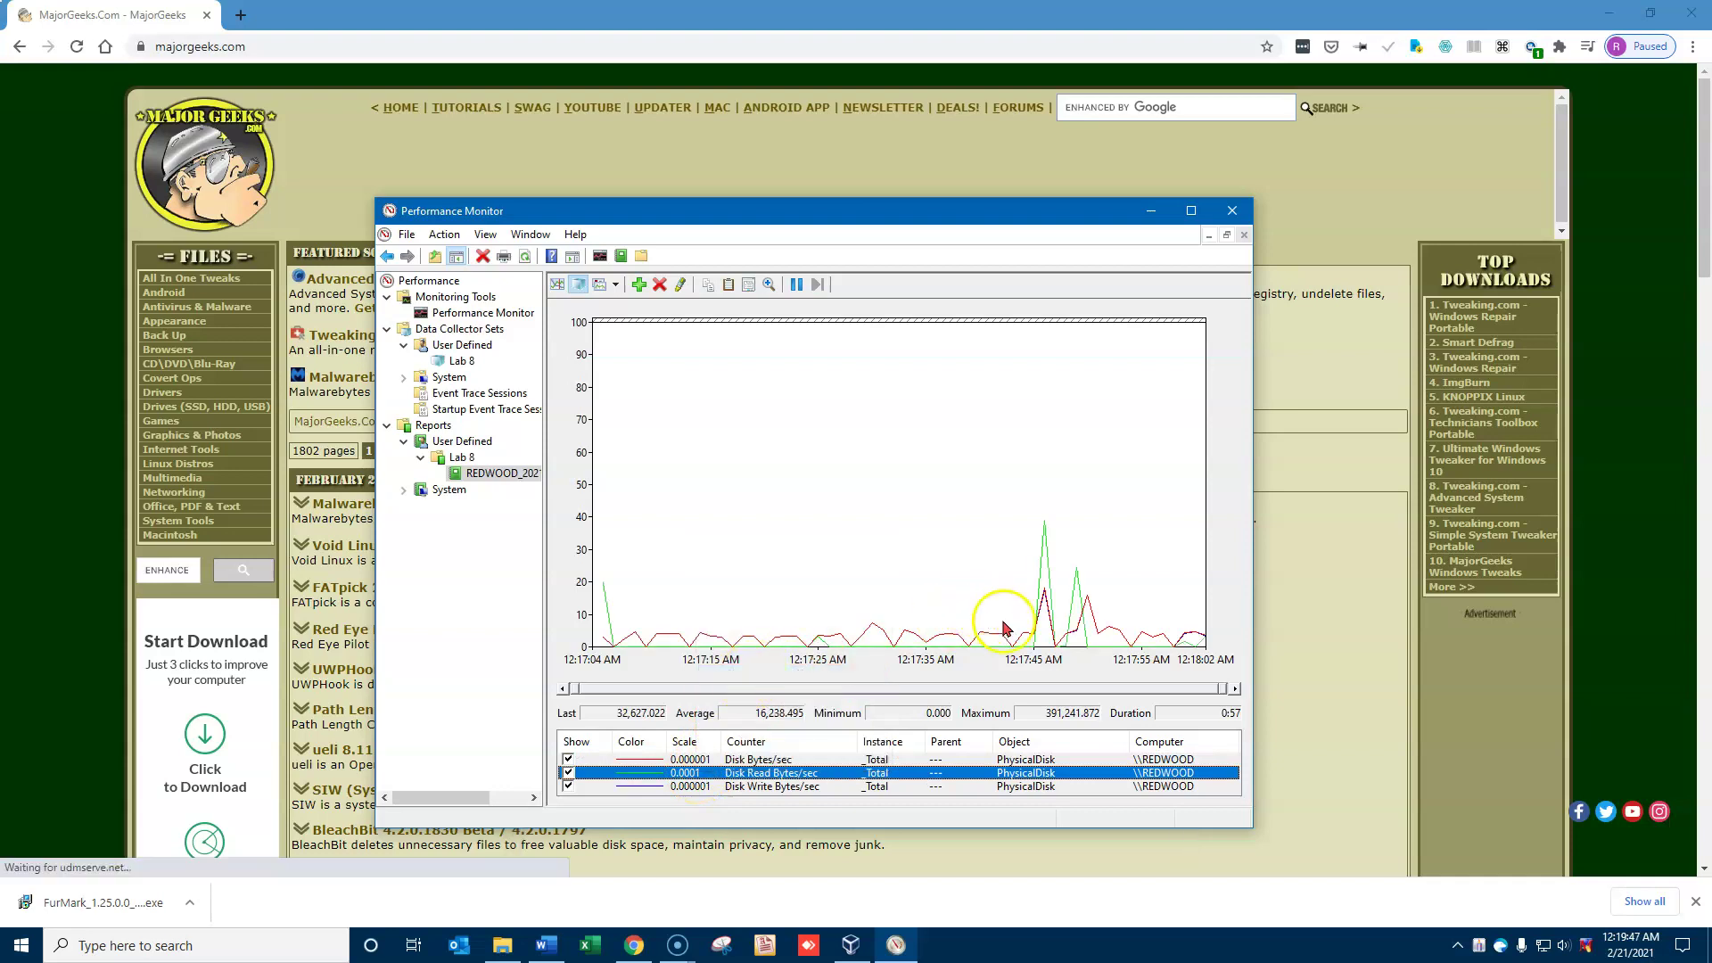